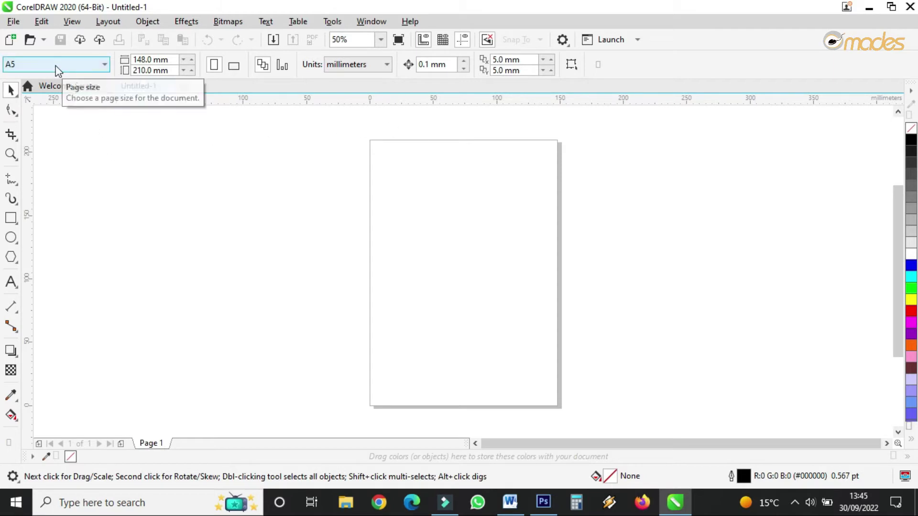
{"action": "left_click", "coordinate": [360, 67]}
{"action": "left_click", "coordinate": [344, 79]}
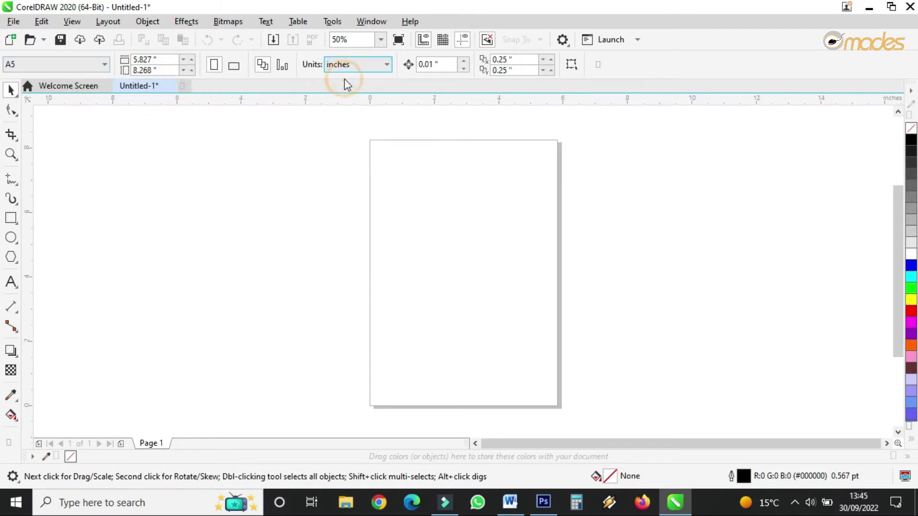
{"action": "left_click", "coordinate": [30, 65]}
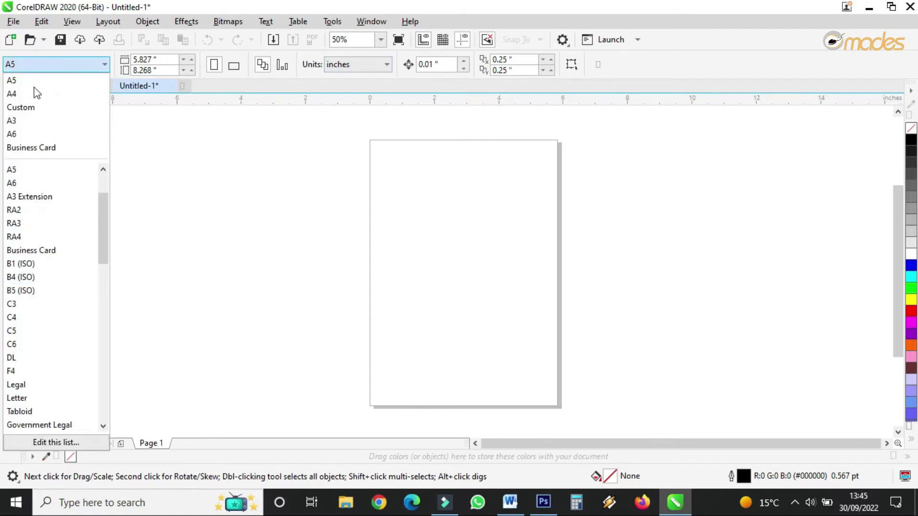
{"action": "left_click", "coordinate": [28, 79]}
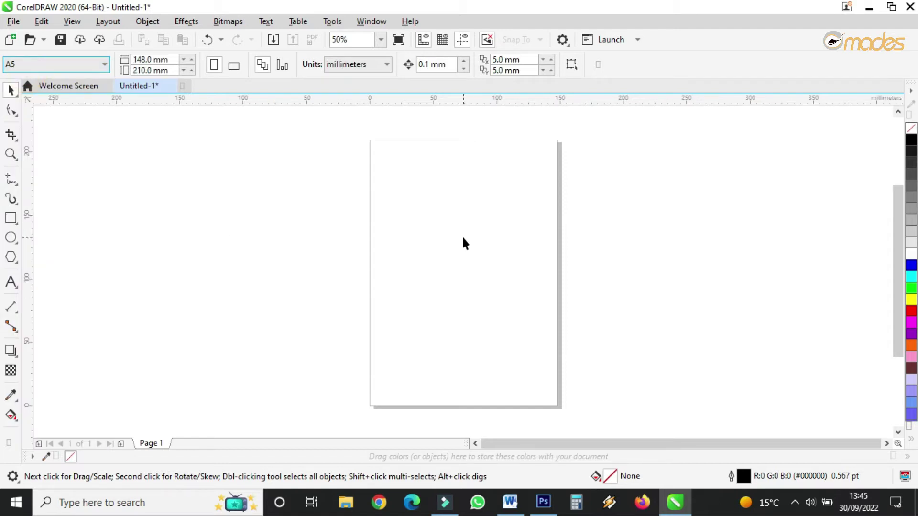
Step: Draw a page-sized rectangle, shrink and fill it yellow, and fit a smaller magenta rectangle inside
{"action": "double_click", "coordinate": [10, 219]}
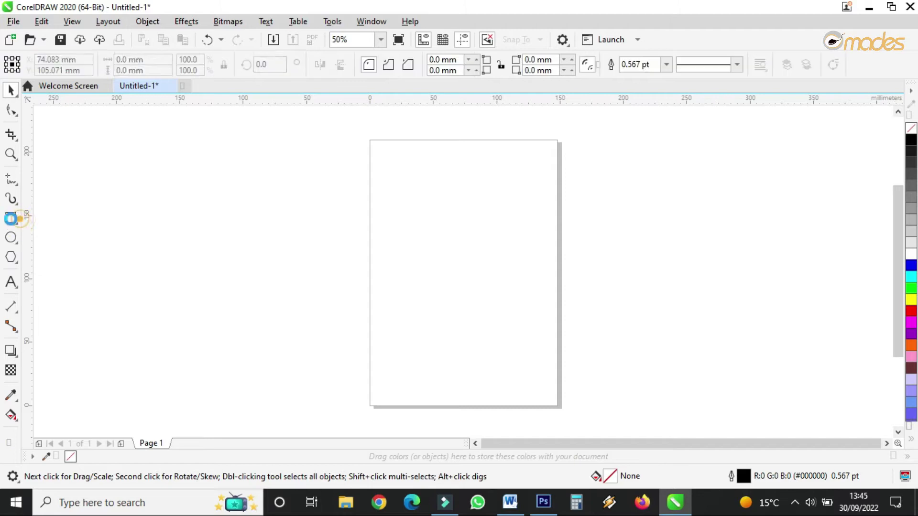
{"action": "left_click", "coordinate": [15, 93]}
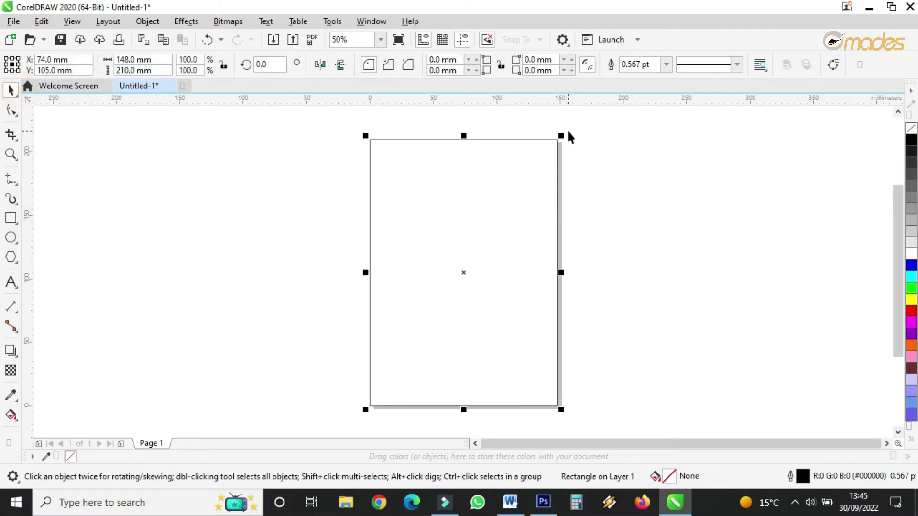
{"action": "left_click_drag", "start_coordinate": [561, 136], "coordinate": [531, 180]}
{"action": "left_click", "coordinate": [911, 299]}
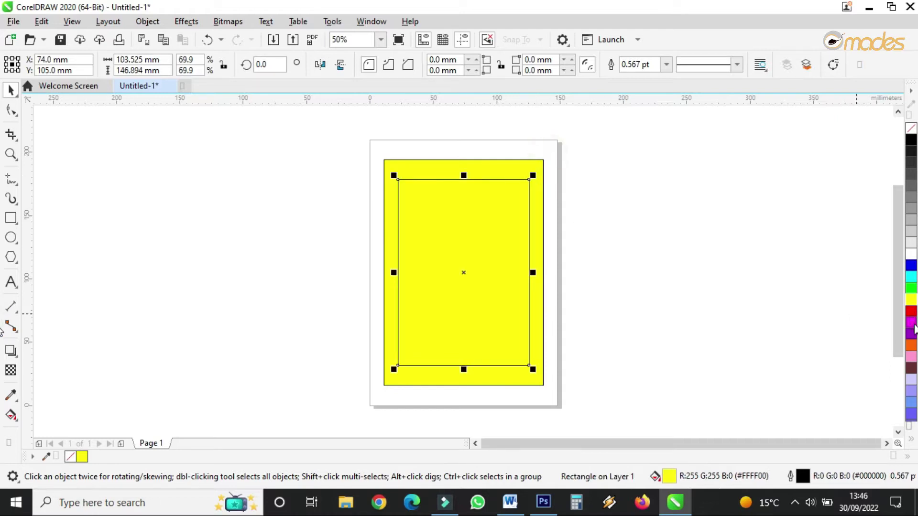
{"action": "left_click", "coordinate": [911, 323]}
{"action": "left_click", "coordinate": [532, 175]}
{"action": "left_click", "coordinate": [521, 194]}
{"action": "left_click_drag", "start_coordinate": [532, 174], "coordinate": [495, 230]}
Step: Set the outline width of all the rectangles to None
{"action": "left_click_drag", "start_coordinate": [349, 149], "coordinate": [621, 426]}
{"action": "left_click", "coordinate": [592, 64]}
{"action": "left_click", "coordinate": [554, 79]}
{"action": "left_click", "coordinate": [621, 191]}
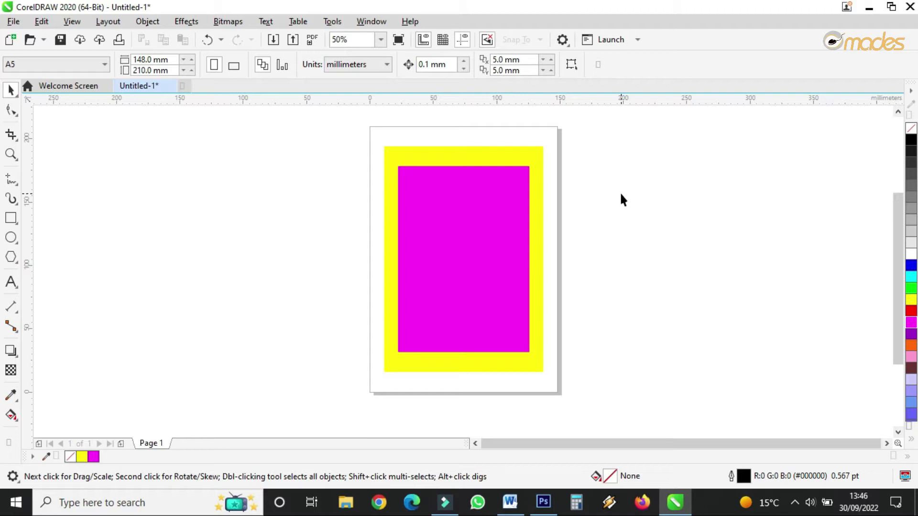
Step: Add another page-frame rectangle and then deselect it
{"action": "double_click", "coordinate": [10, 218]}
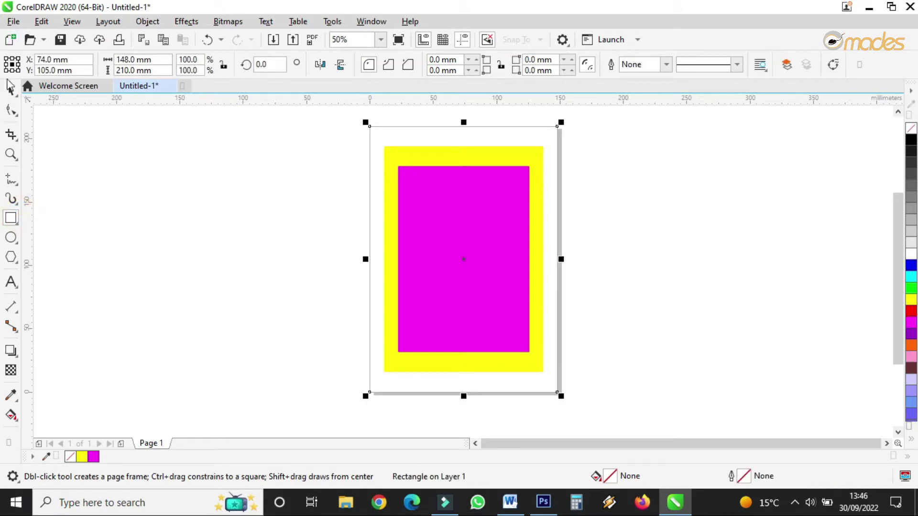
{"action": "left_click", "coordinate": [11, 89]}
{"action": "left_click", "coordinate": [311, 217]}
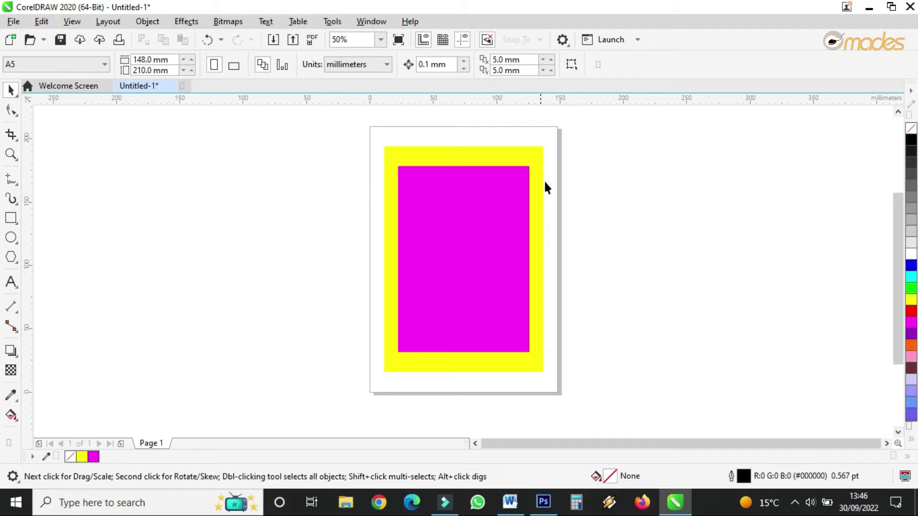
{"action": "left_click", "coordinate": [14, 22]}
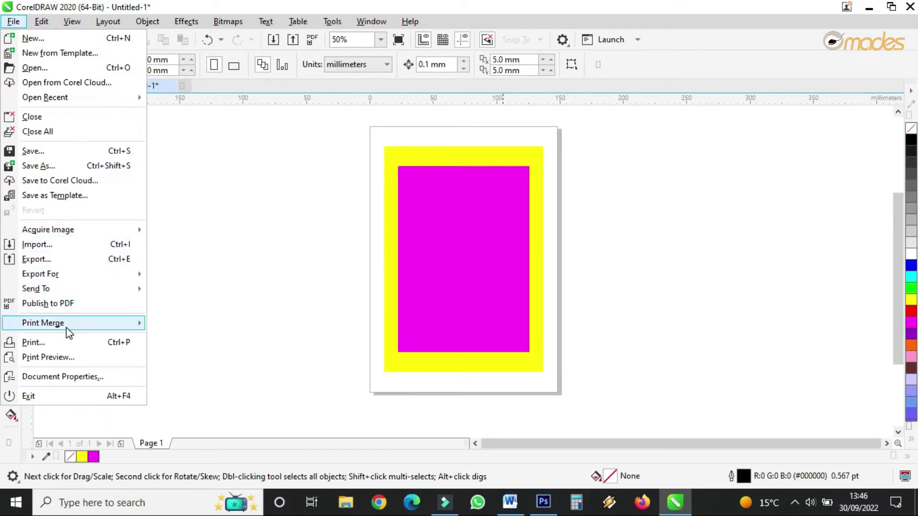
{"action": "left_click", "coordinate": [72, 166]}
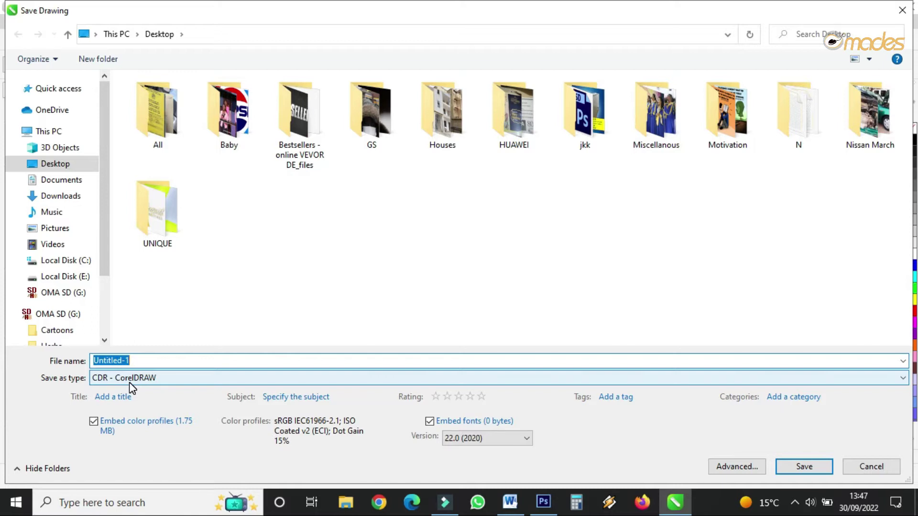
{"action": "left_click", "coordinate": [130, 383]}
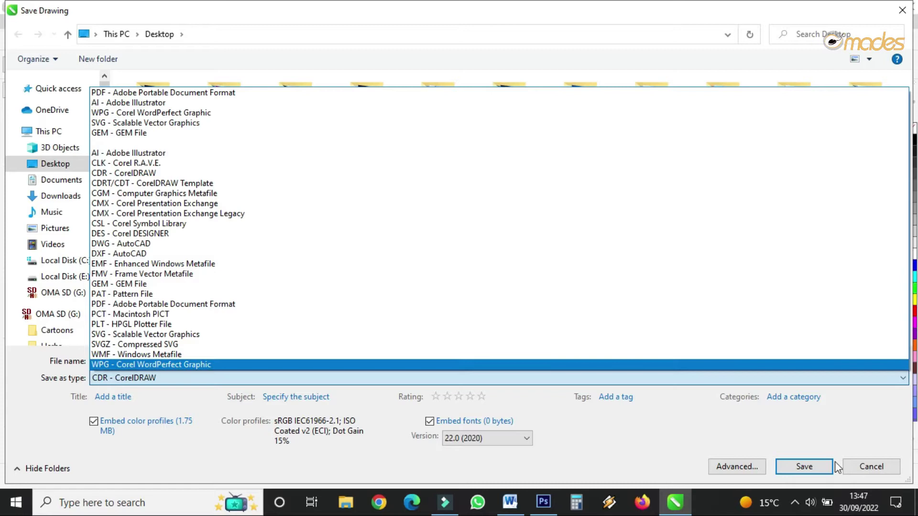
{"action": "left_click", "coordinate": [873, 468]}
{"action": "left_click", "coordinate": [872, 465]}
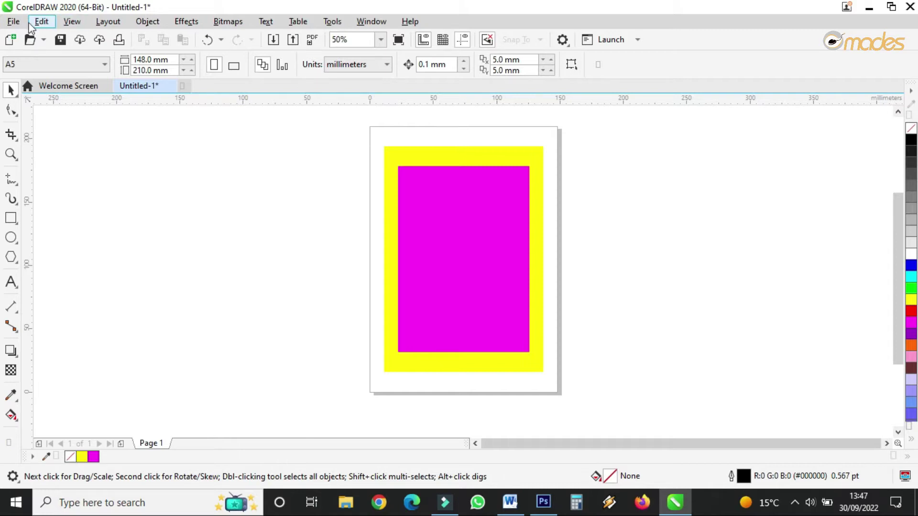
{"action": "left_click", "coordinate": [15, 23]}
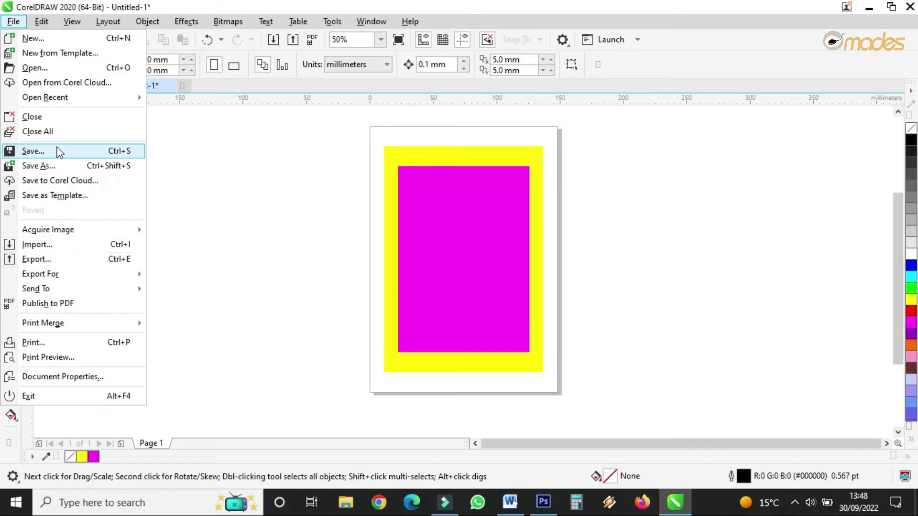
Step: Start an export to the Desktop with the file name 'art work'
{"action": "left_click", "coordinate": [56, 259]}
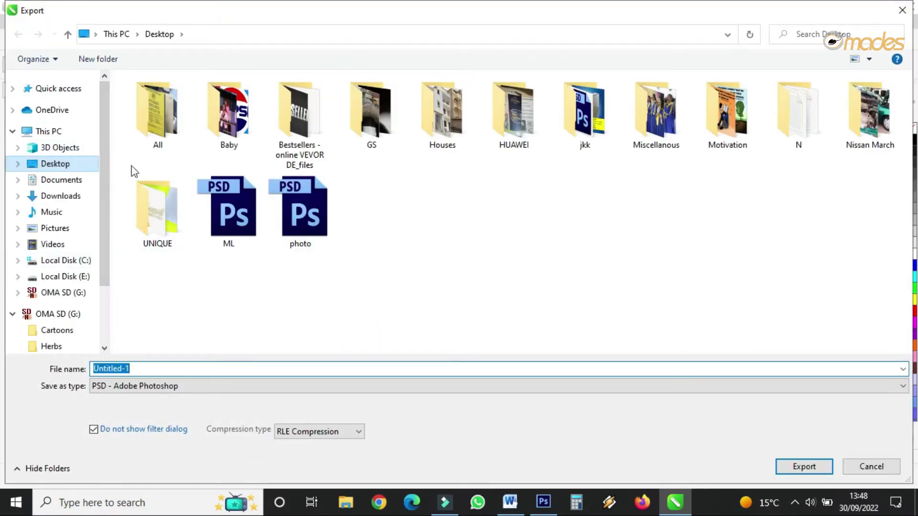
{"action": "left_click", "coordinate": [44, 168]}
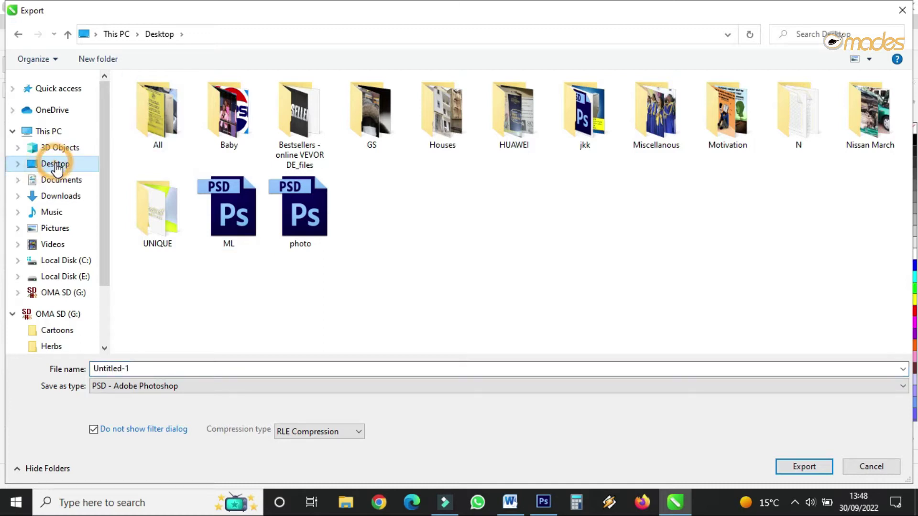
{"action": "left_click", "coordinate": [135, 369]}
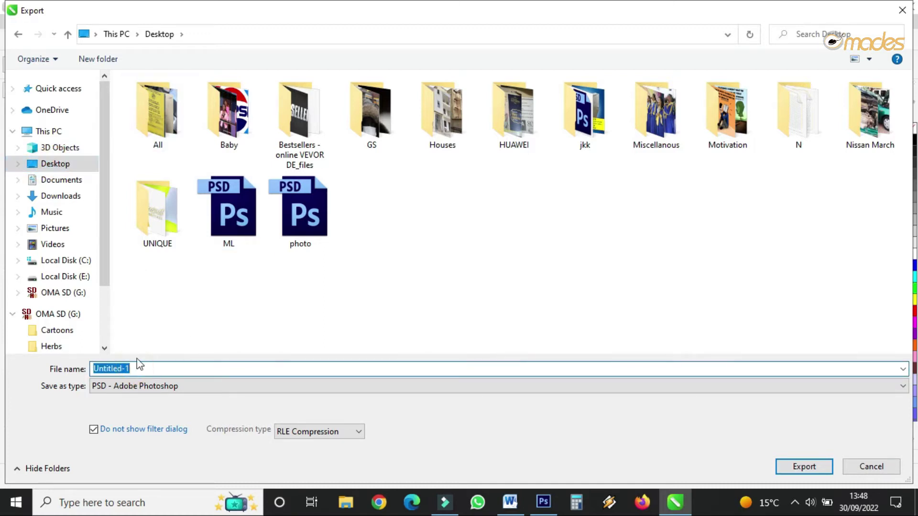
{"action": "type", "text": "art work"}
Step: Export it as JPG - JPEG Bitmaps and minimize CorelDRAW
{"action": "left_click", "coordinate": [172, 385]}
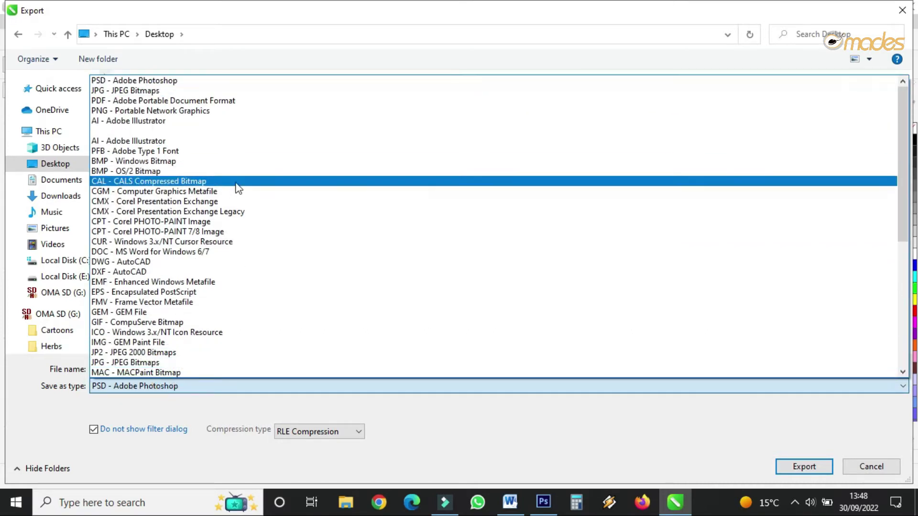
{"action": "scroll", "coordinate": [252, 263], "scroll_direction": "down", "scroll_amount": 8}
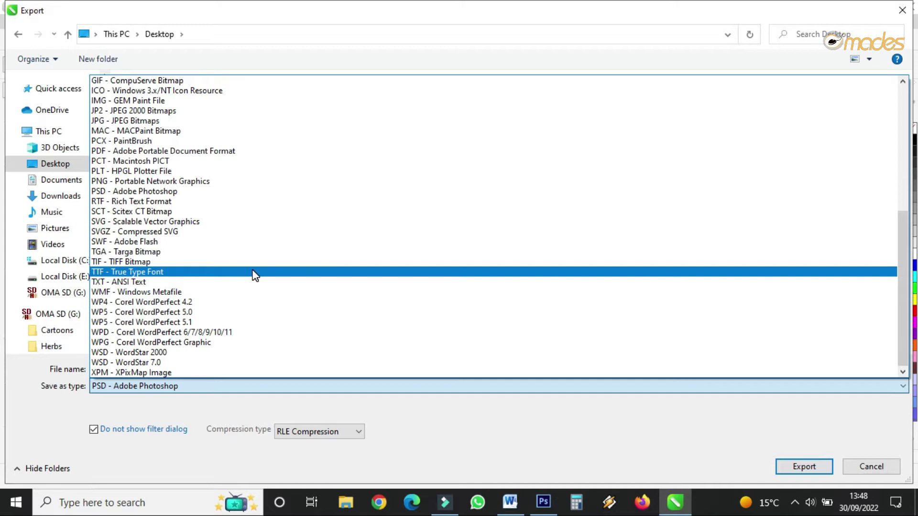
{"action": "scroll", "coordinate": [200, 380], "scroll_direction": "up", "scroll_amount": 4}
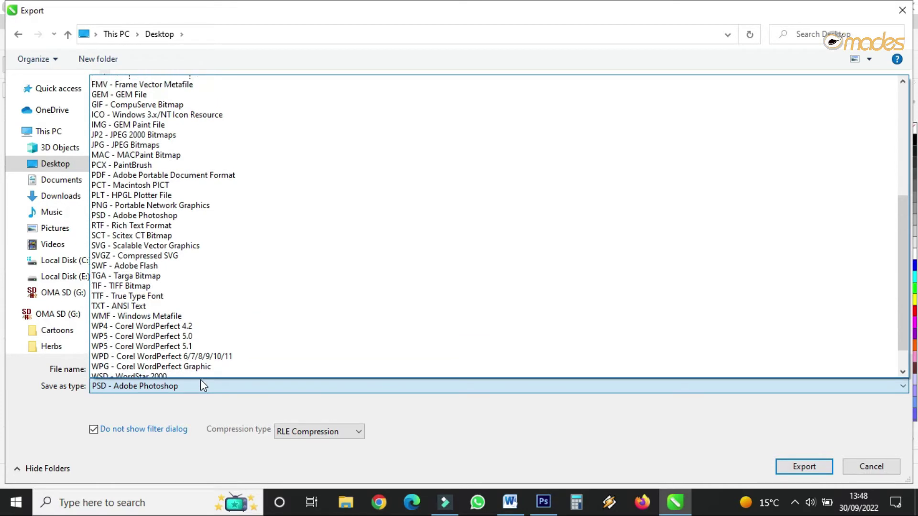
{"action": "scroll", "coordinate": [184, 217], "scroll_direction": "up", "scroll_amount": 4}
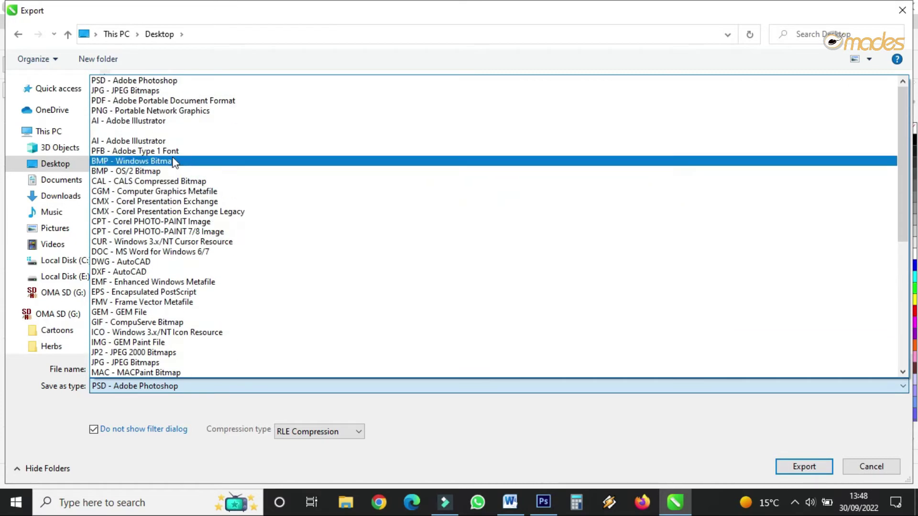
{"action": "scroll", "coordinate": [199, 239], "scroll_direction": "down", "scroll_amount": 8}
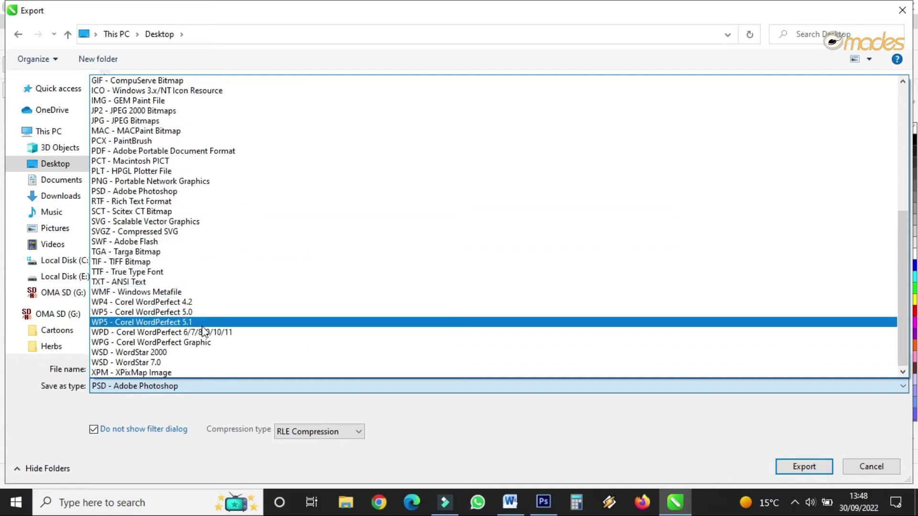
{"action": "scroll", "coordinate": [200, 264], "scroll_direction": "up", "scroll_amount": 5}
{"action": "scroll", "coordinate": [200, 265], "scroll_direction": "up", "scroll_amount": 3}
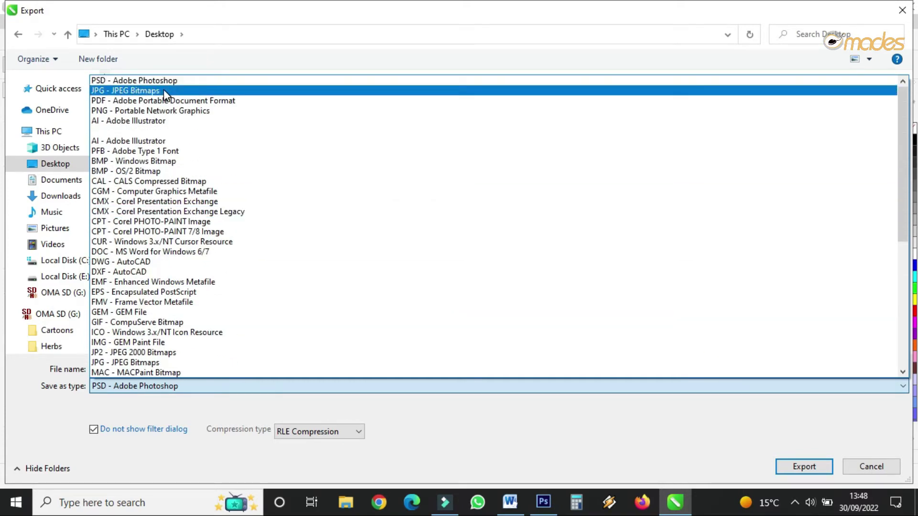
{"action": "left_click", "coordinate": [130, 91]}
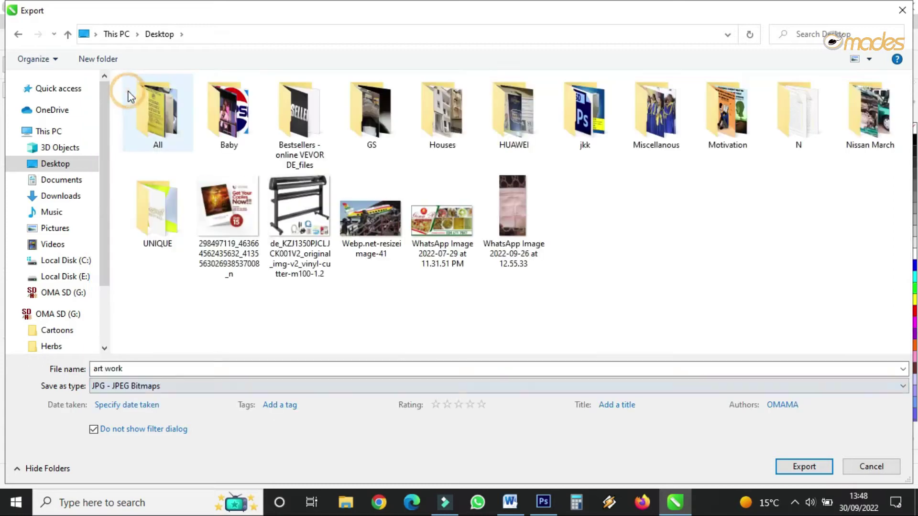
{"action": "left_click", "coordinate": [124, 369]}
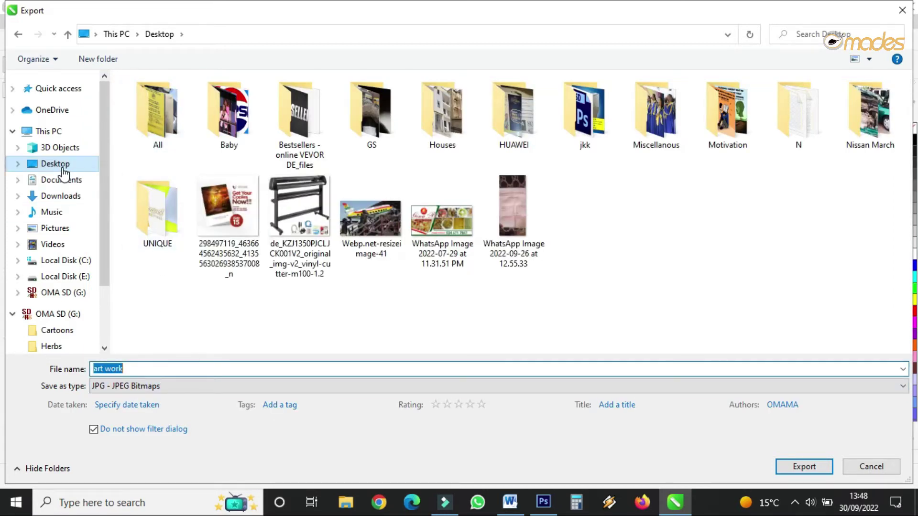
{"action": "left_click", "coordinate": [805, 467]}
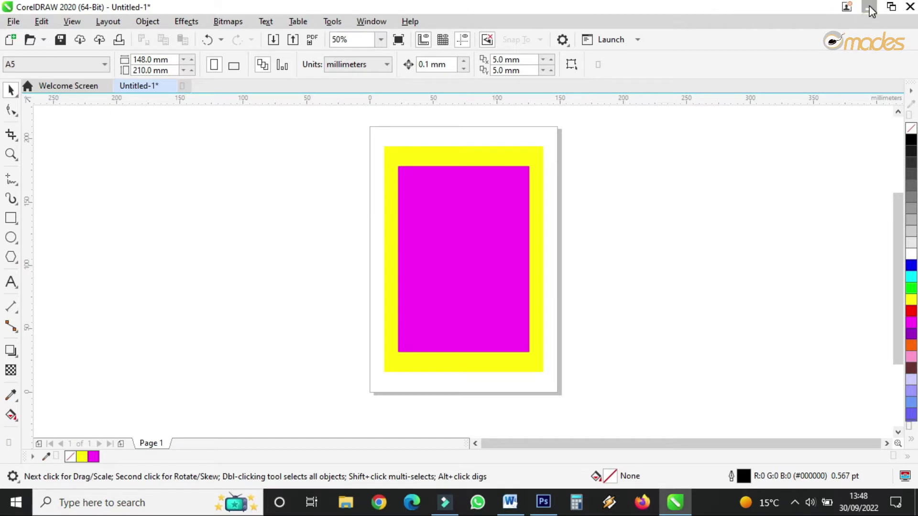
{"action": "left_click", "coordinate": [869, 7]}
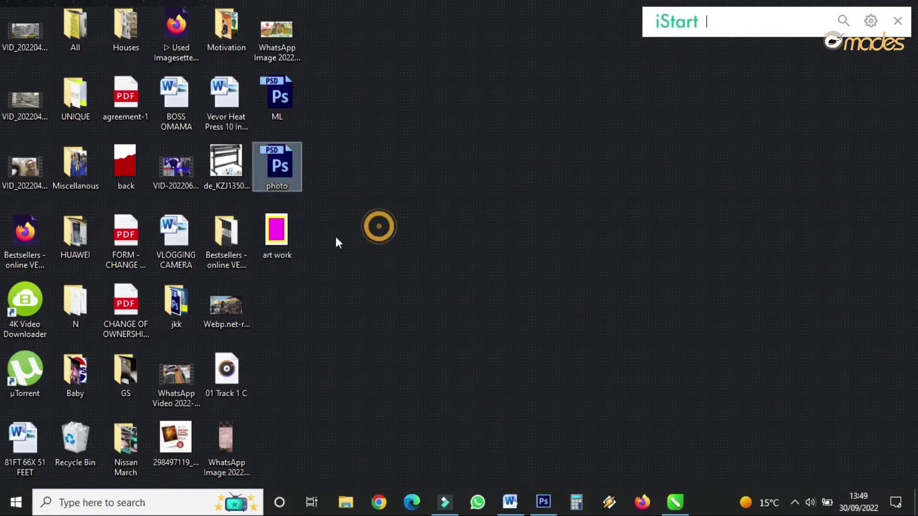
Step: View art work.jpg in Photos, zooming in and out on the design, then close it
{"action": "double_click", "coordinate": [272, 246]}
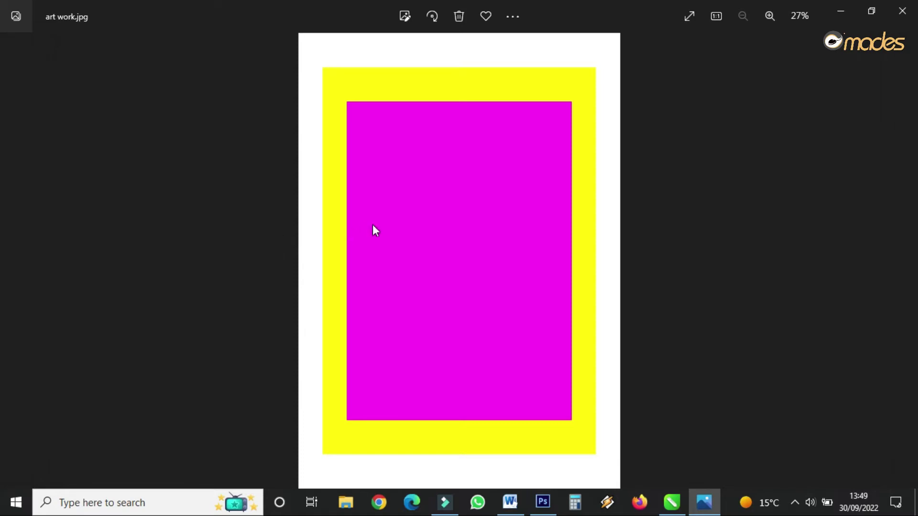
{"action": "scroll", "coordinate": [375, 232], "scroll_direction": "up", "scroll_amount": 2}
{"action": "scroll", "coordinate": [376, 232], "scroll_direction": "up", "scroll_amount": 2}
{"action": "scroll", "coordinate": [375, 230], "scroll_direction": "down", "scroll_amount": 3}
{"action": "scroll", "coordinate": [377, 230], "scroll_direction": "up", "scroll_amount": 5}
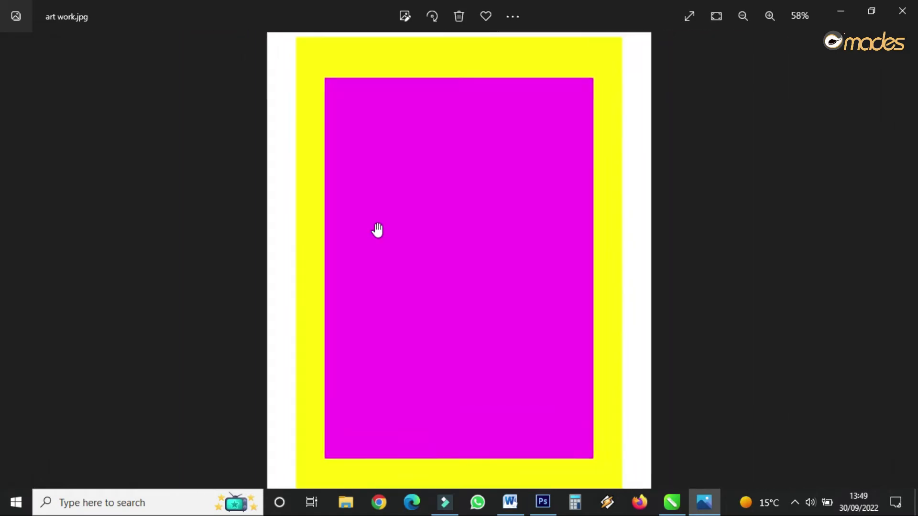
{"action": "scroll", "coordinate": [381, 229], "scroll_direction": "down", "scroll_amount": 5}
{"action": "scroll", "coordinate": [381, 228], "scroll_direction": "up", "scroll_amount": 3}
{"action": "scroll", "coordinate": [381, 228], "scroll_direction": "up", "scroll_amount": 4}
{"action": "scroll", "coordinate": [381, 226], "scroll_direction": "down", "scroll_amount": 6}
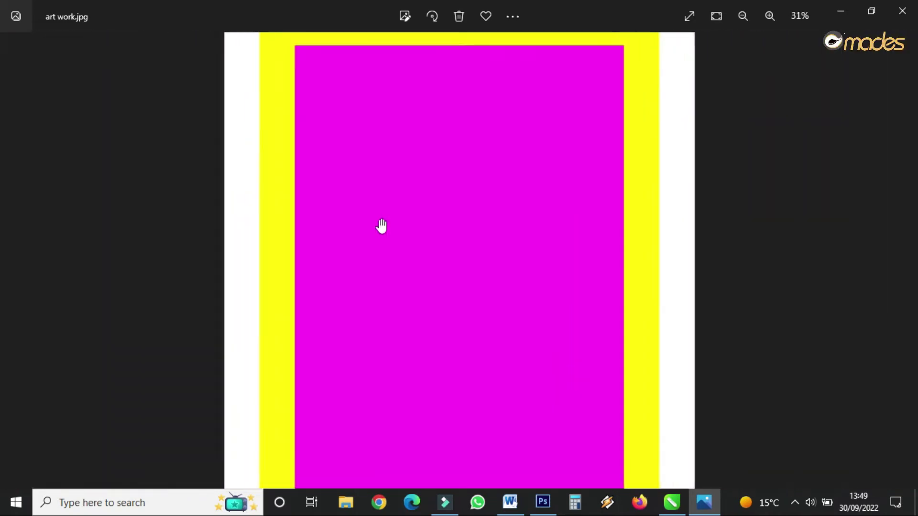
{"action": "left_click", "coordinate": [903, 11]}
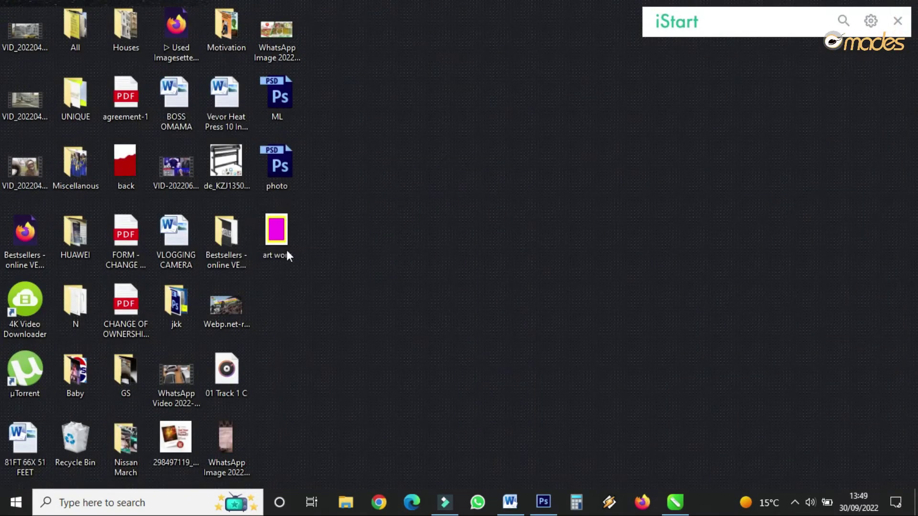
{"action": "right_click", "coordinate": [285, 239]}
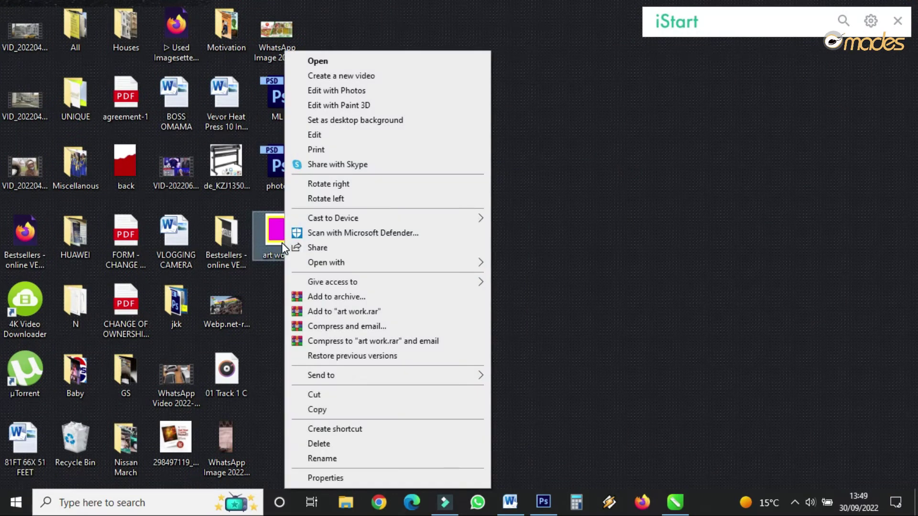
{"action": "mouse_move", "coordinate": [343, 267]}
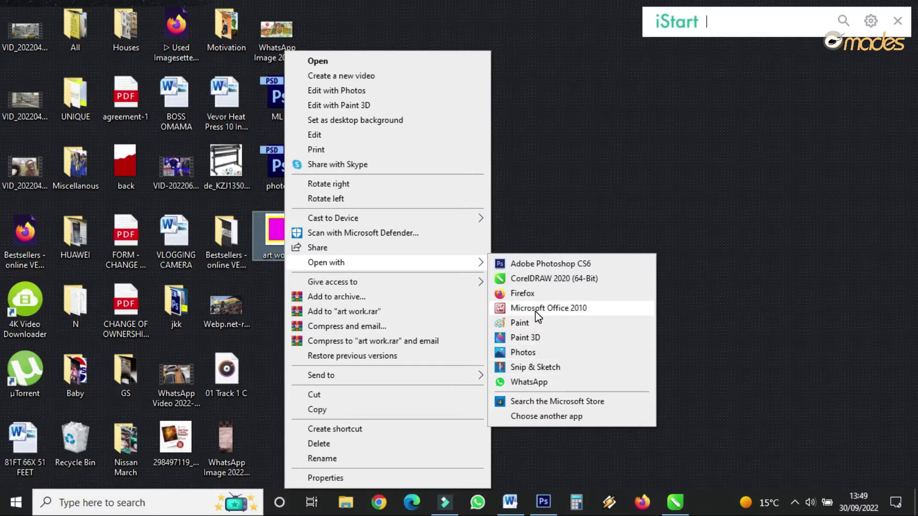
{"action": "left_click", "coordinate": [535, 311]}
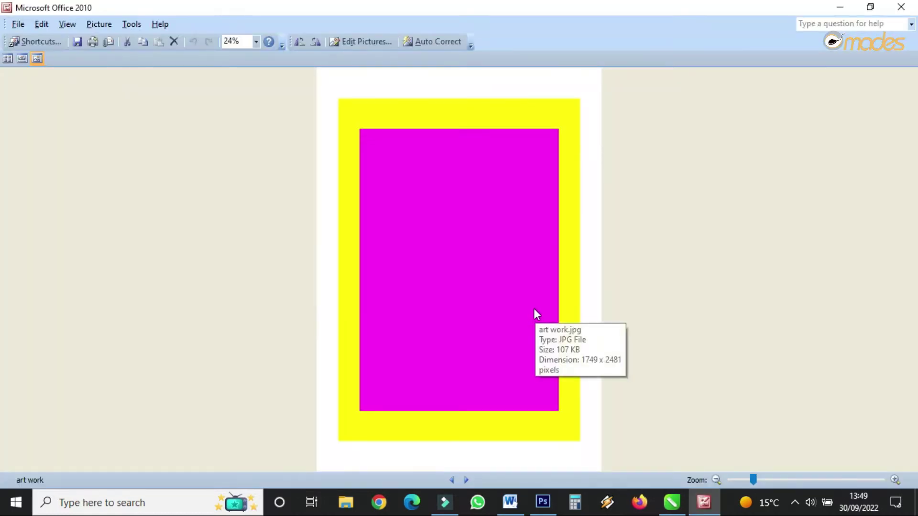
{"action": "left_click", "coordinate": [591, 375]}
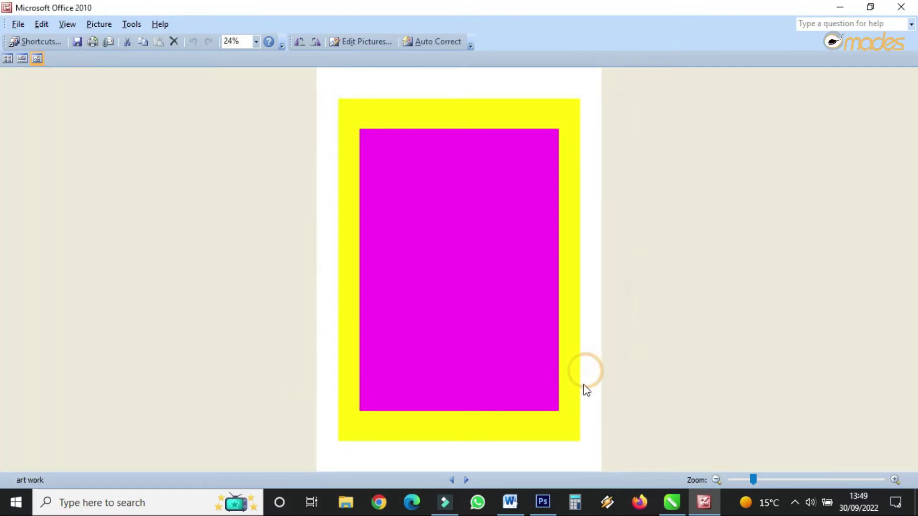
{"action": "left_click", "coordinate": [902, 6]}
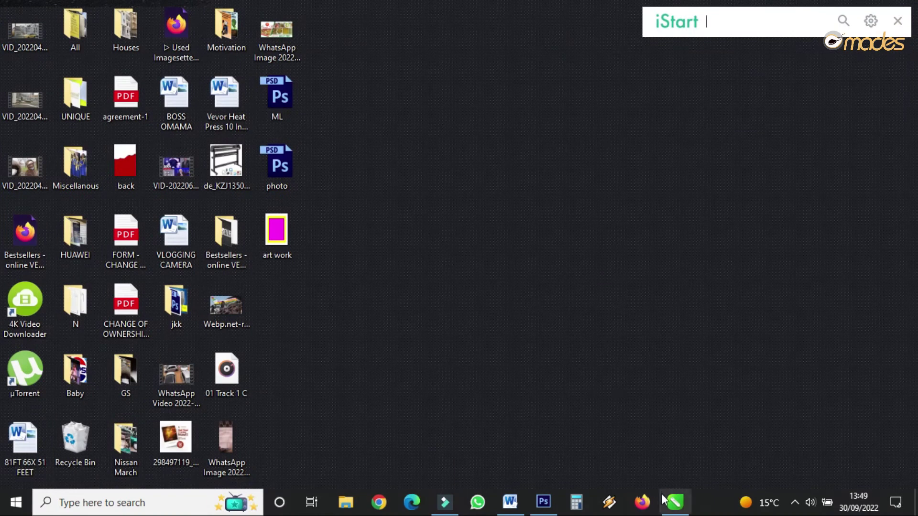
Step: Restore CorelDRAW and start an export with the format set to PDF
{"action": "left_click", "coordinate": [679, 509]}
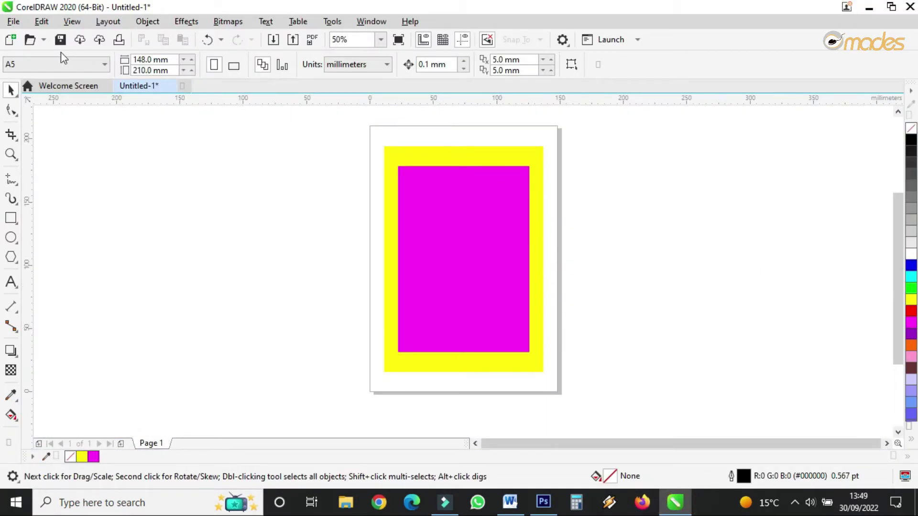
{"action": "left_click", "coordinate": [16, 25]}
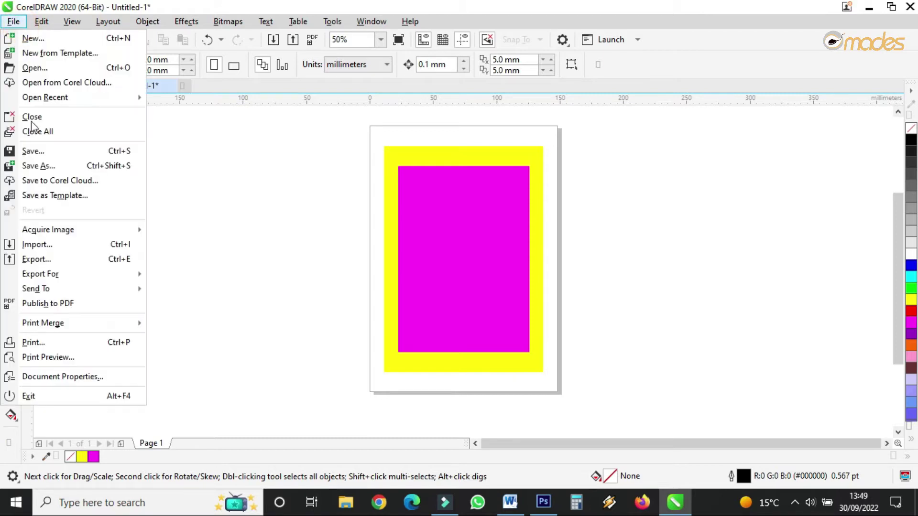
{"action": "left_click", "coordinate": [53, 262]}
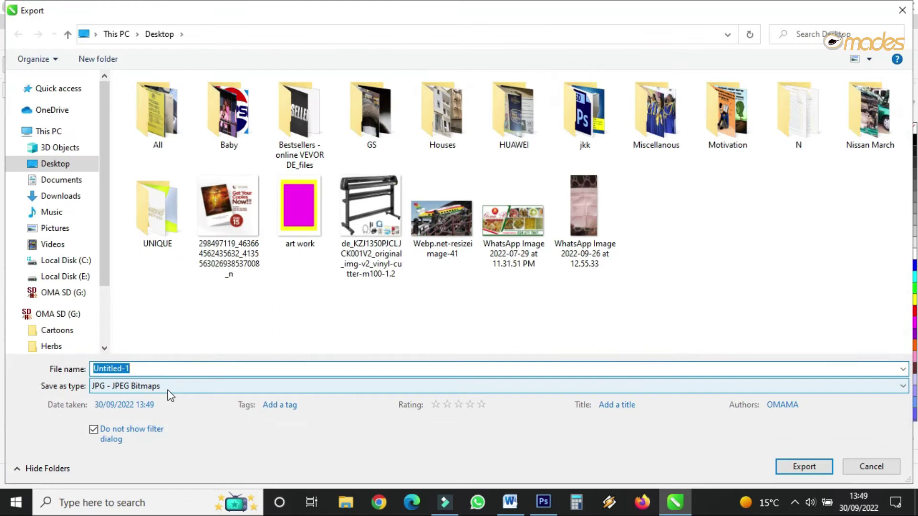
{"action": "left_click", "coordinate": [168, 392]}
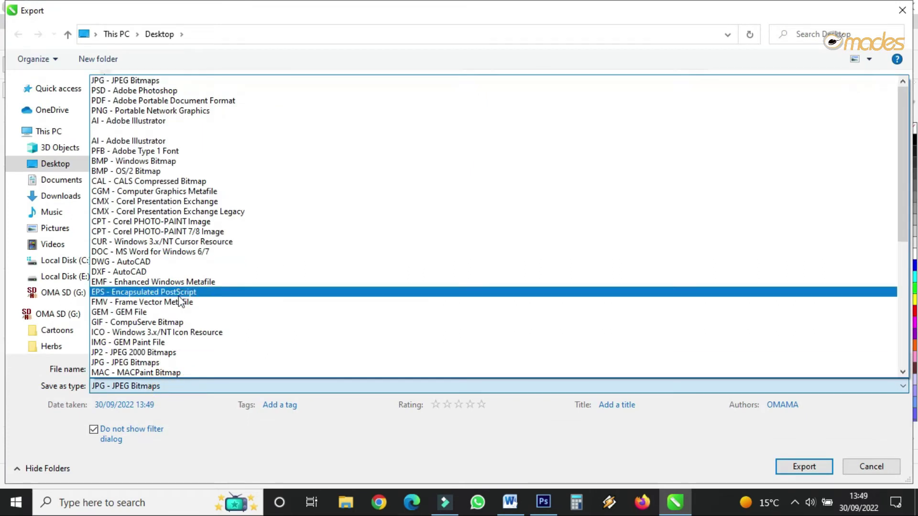
{"action": "scroll", "coordinate": [242, 234], "scroll_direction": "down", "scroll_amount": 1}
{"action": "scroll", "coordinate": [243, 233], "scroll_direction": "up", "scroll_amount": 1}
{"action": "scroll", "coordinate": [133, 294], "scroll_direction": "down", "scroll_amount": 1}
{"action": "scroll", "coordinate": [136, 301], "scroll_direction": "down", "scroll_amount": 1}
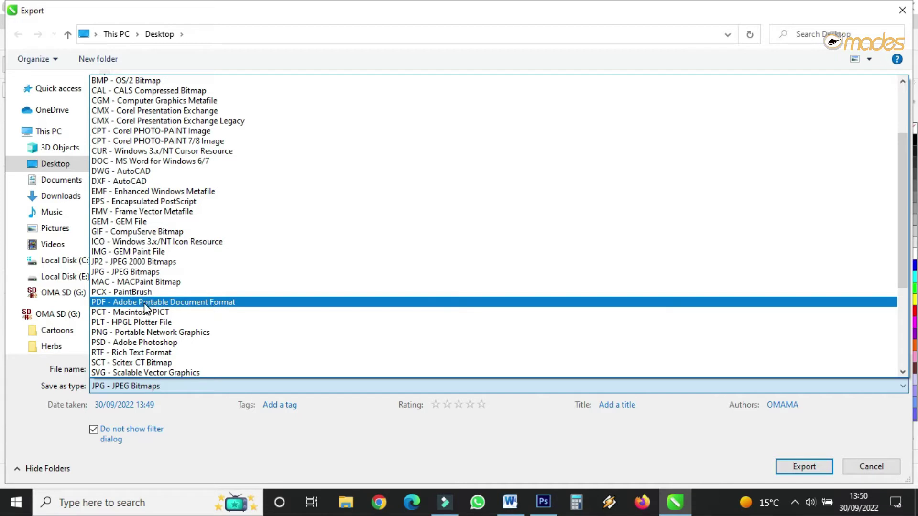
{"action": "left_click", "coordinate": [235, 304]}
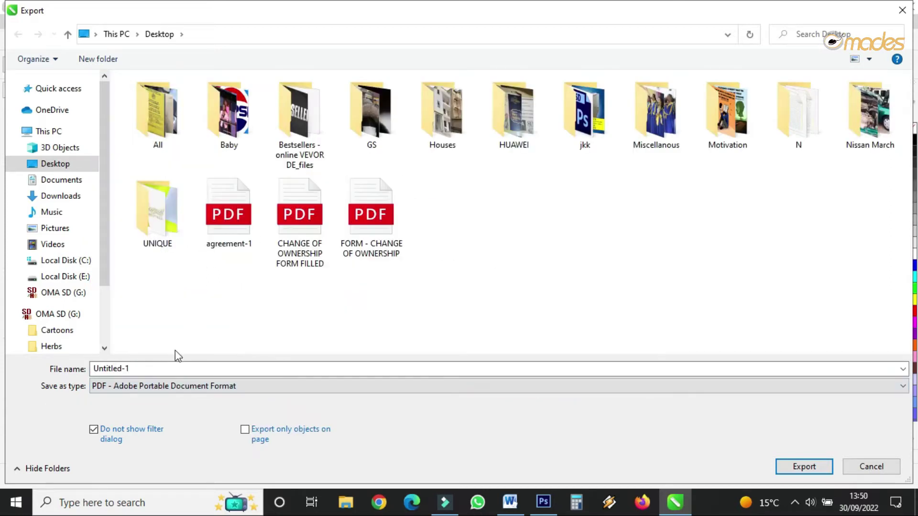
Step: Name the file 'pdf', export it to the Desktop, and minimize CorelDRAW
{"action": "double_click", "coordinate": [148, 367]}
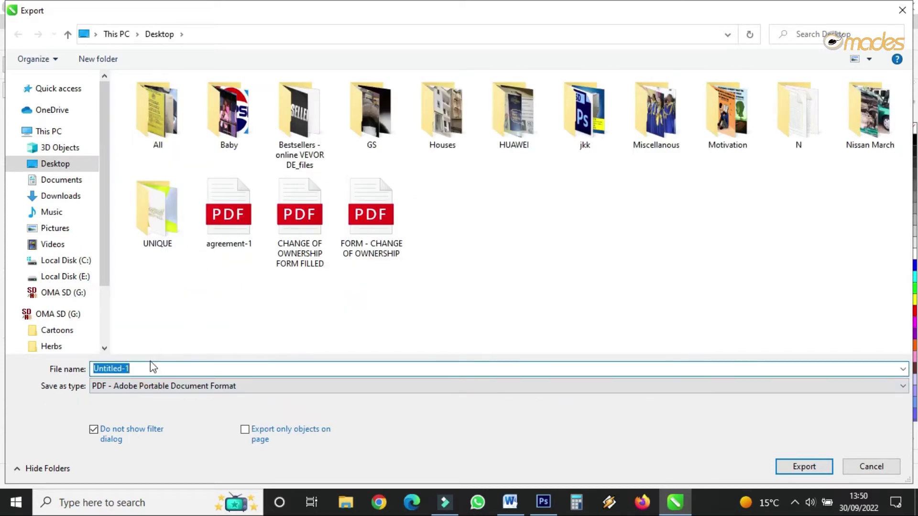
{"action": "type", "text": "pdf"}
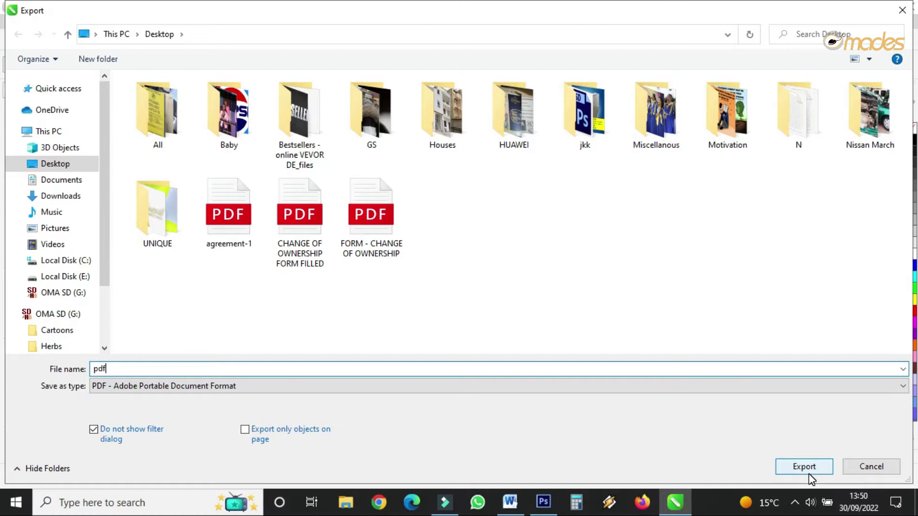
{"action": "left_click", "coordinate": [808, 471]}
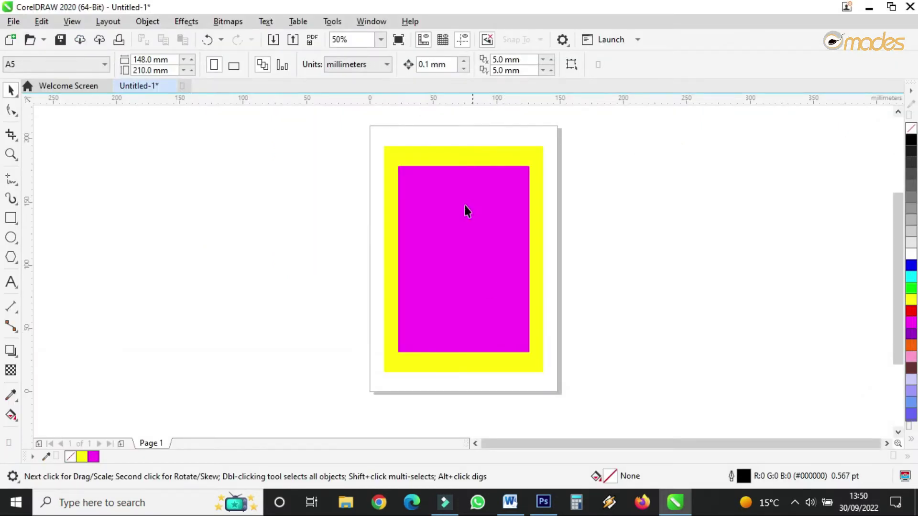
{"action": "left_click", "coordinate": [870, 7]}
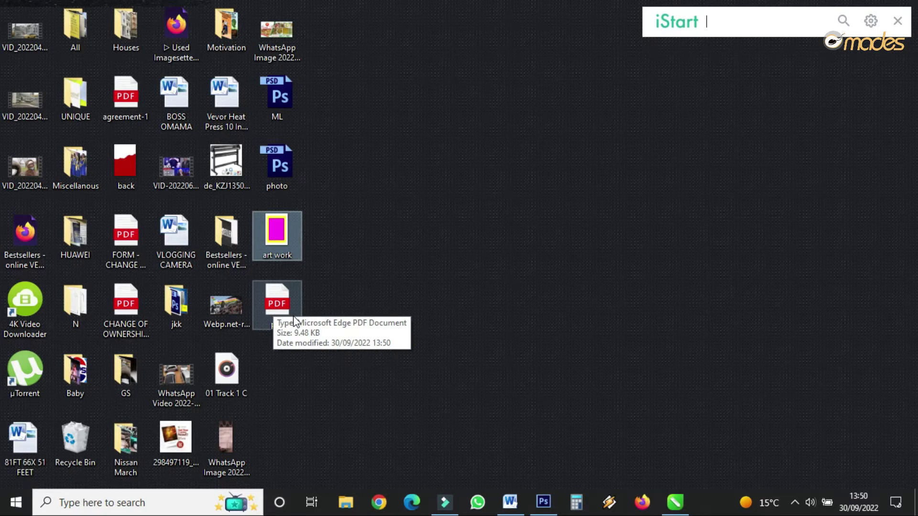
{"action": "double_click", "coordinate": [277, 302]}
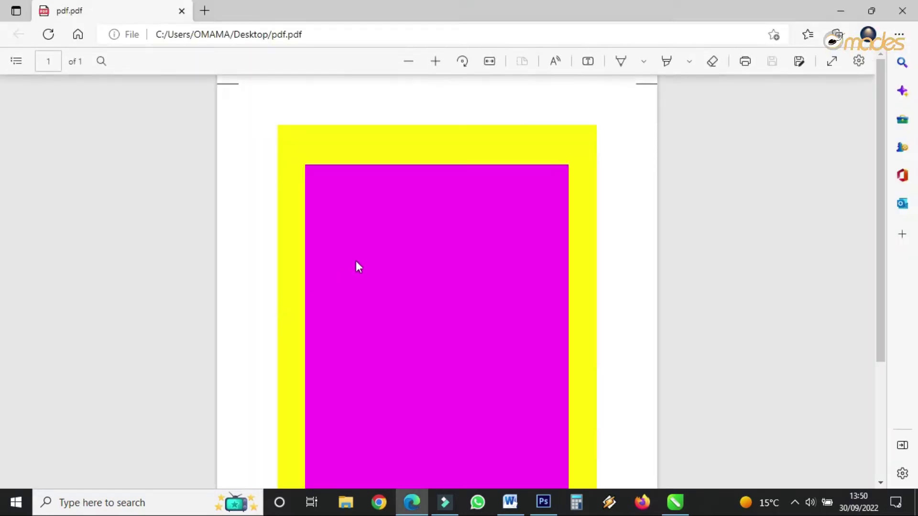
{"action": "scroll", "coordinate": [421, 275], "scroll_direction": "down", "scroll_amount": 4}
{"action": "scroll", "coordinate": [421, 275], "scroll_direction": "up", "scroll_amount": 2}
{"action": "scroll", "coordinate": [420, 276], "scroll_direction": "down", "scroll_amount": 2}
{"action": "scroll", "coordinate": [422, 274], "scroll_direction": "up", "scroll_amount": 1}
{"action": "scroll", "coordinate": [416, 265], "scroll_direction": "up", "scroll_amount": 2}
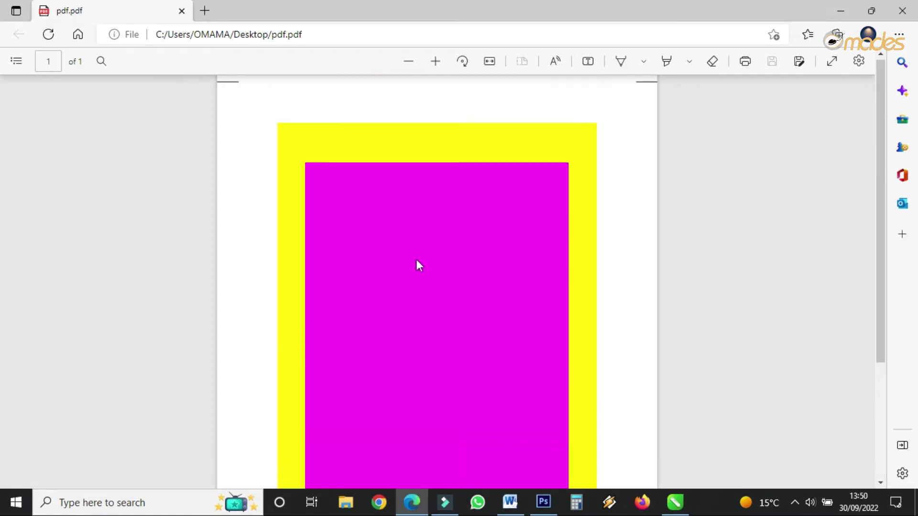
{"action": "scroll", "coordinate": [416, 260], "scroll_direction": "down", "scroll_amount": 2}
{"action": "key", "text": "super+d"}
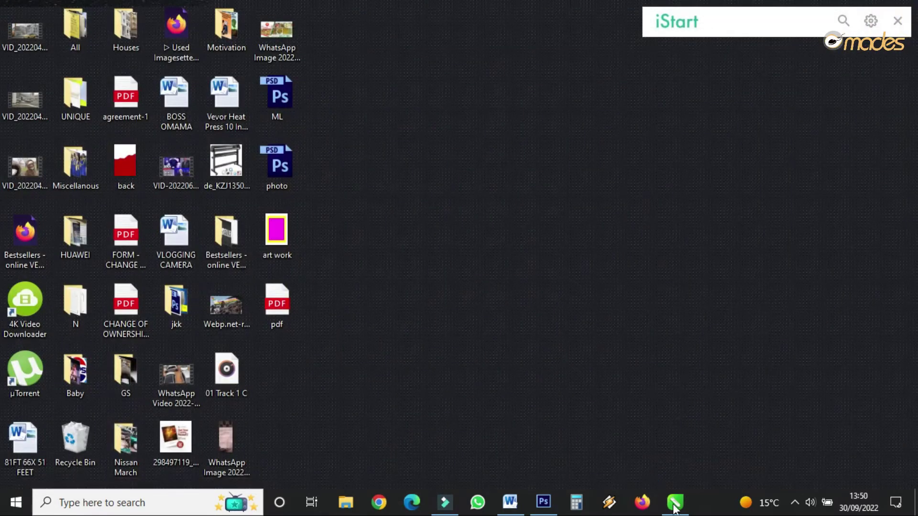
Step: Export the artwork as AI - Adobe Illustrator named 'AI', then minimize CorelDRAW
{"action": "left_click", "coordinate": [676, 509]}
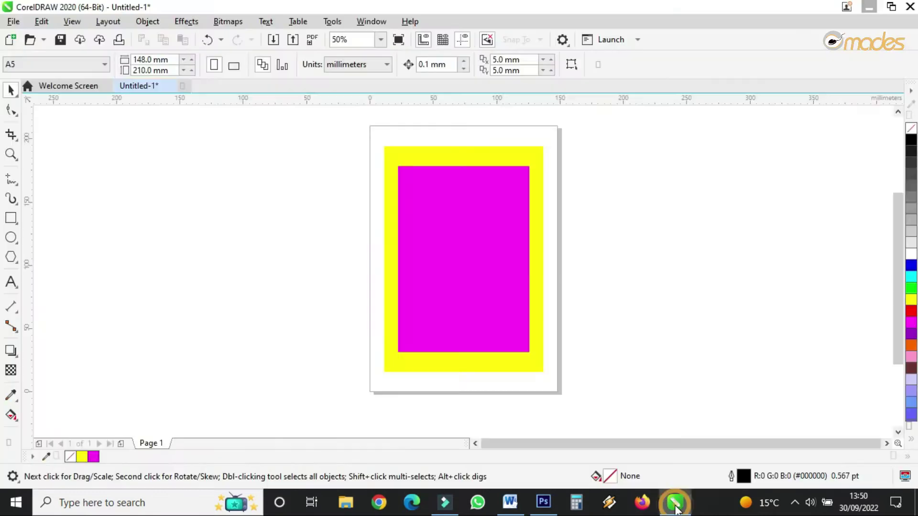
{"action": "left_click", "coordinate": [13, 22]}
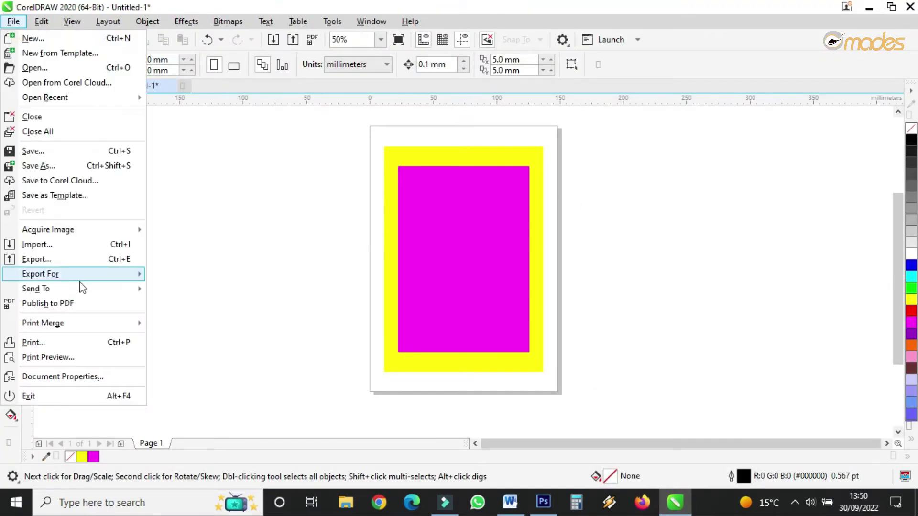
{"action": "left_click", "coordinate": [57, 259]}
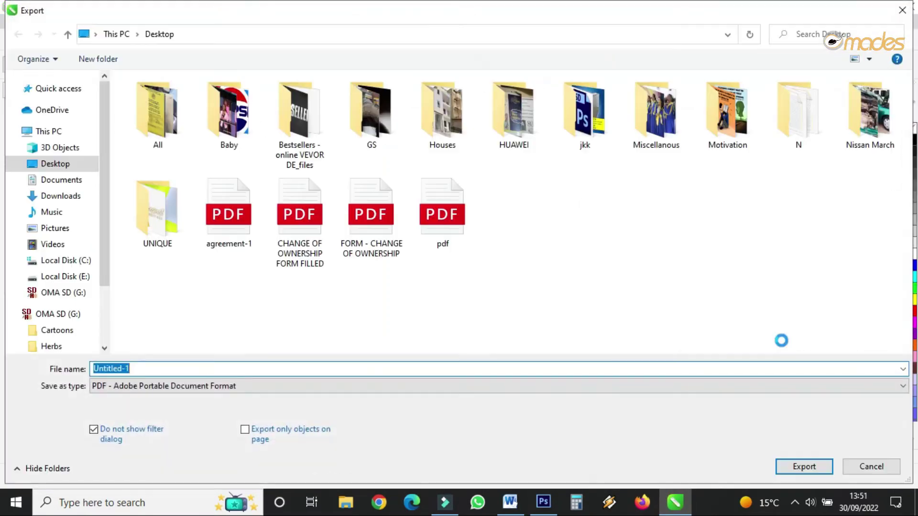
{"action": "left_click", "coordinate": [245, 387]}
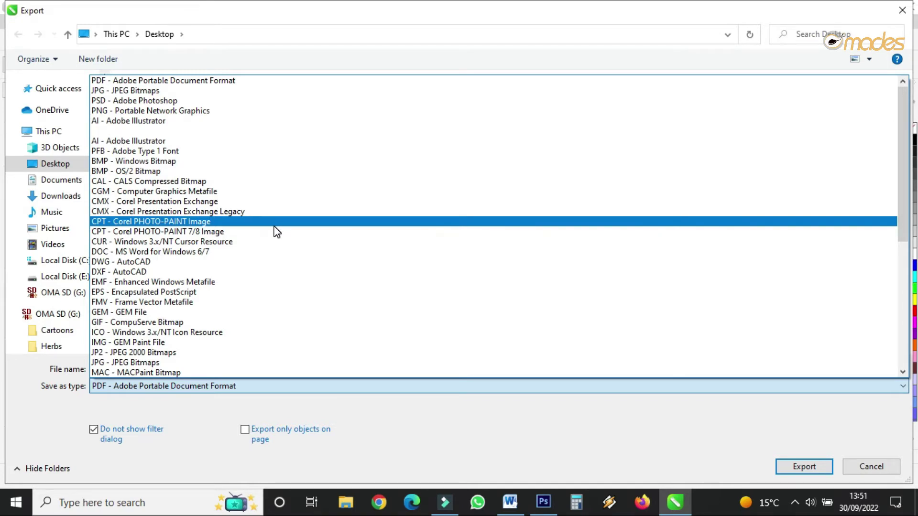
{"action": "left_click", "coordinate": [166, 141]}
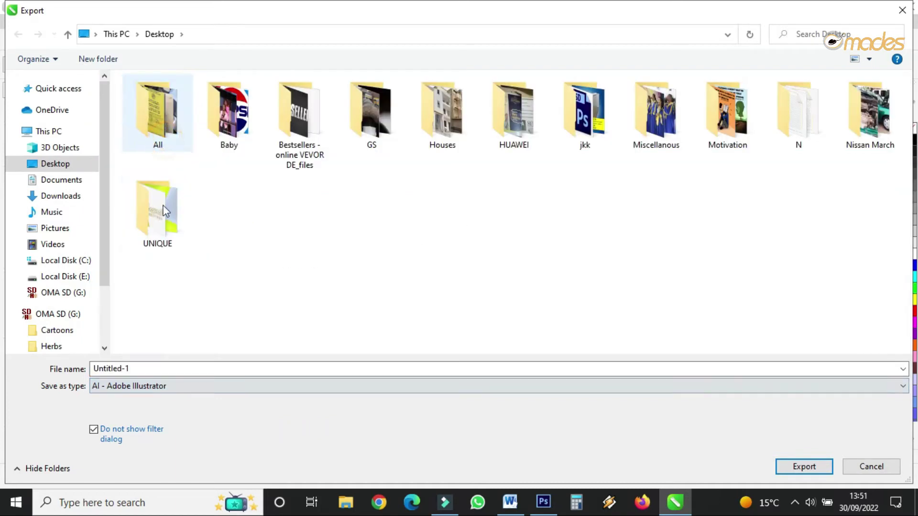
{"action": "left_click", "coordinate": [162, 370]}
{"action": "type", "text": "AI"}
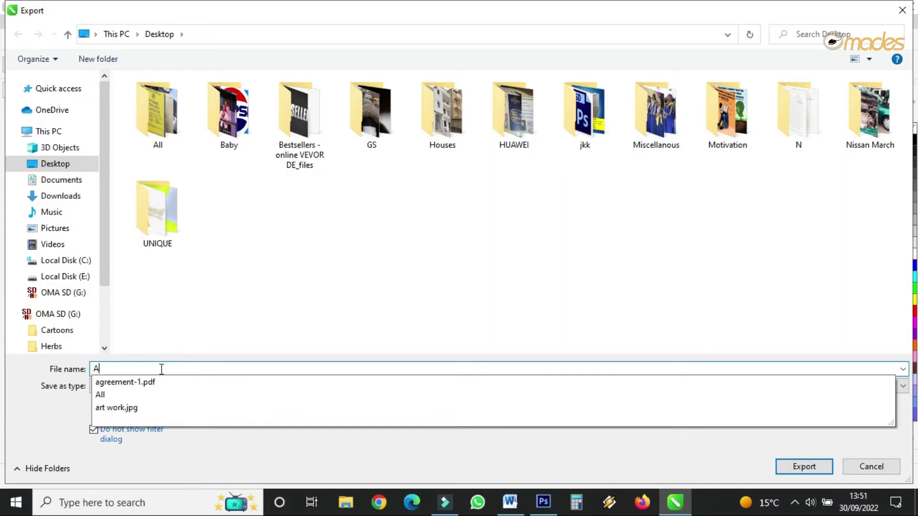
{"action": "left_click", "coordinate": [806, 467]}
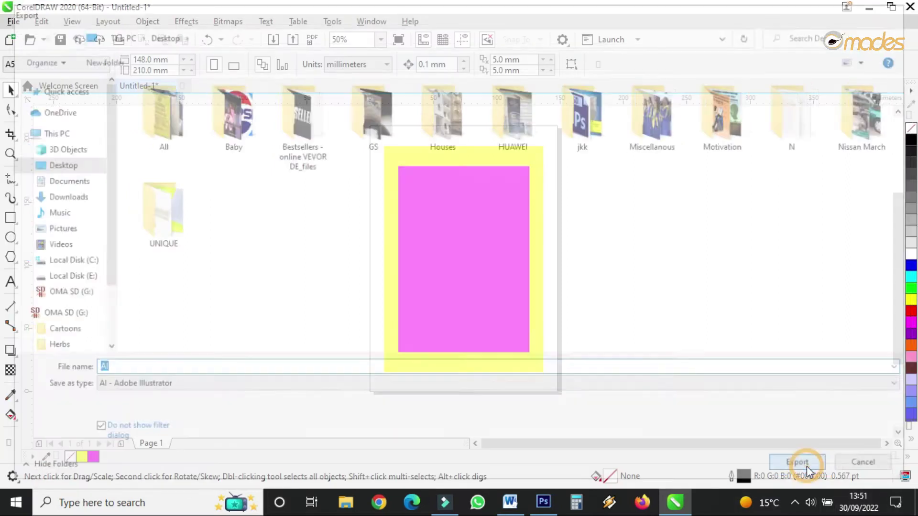
{"action": "left_click", "coordinate": [869, 11]}
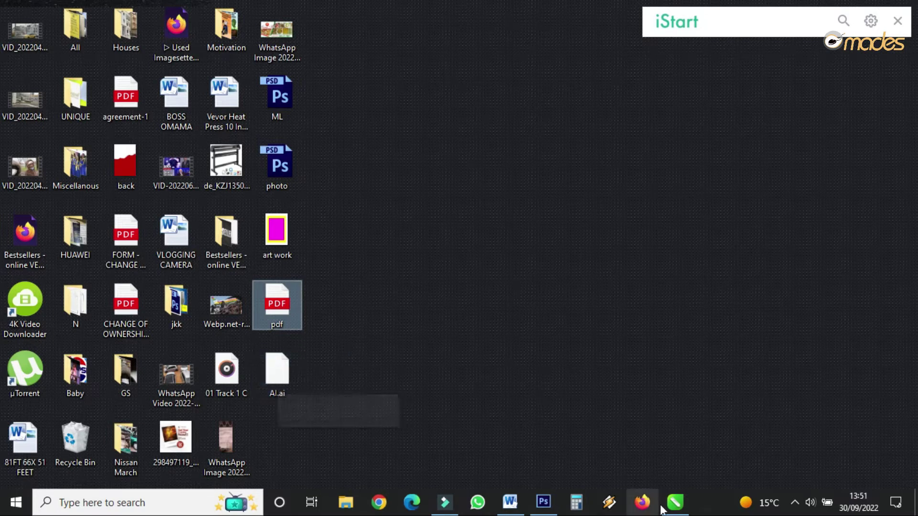
Step: Export the artwork as PSD - Adobe Photoshop under the file name 'ADOBE'
{"action": "left_click", "coordinate": [675, 502]}
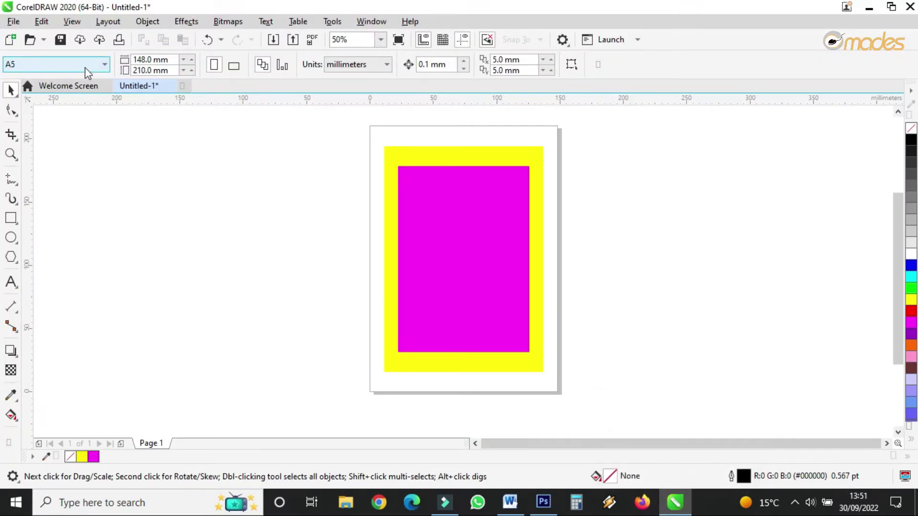
{"action": "left_click", "coordinate": [13, 22]}
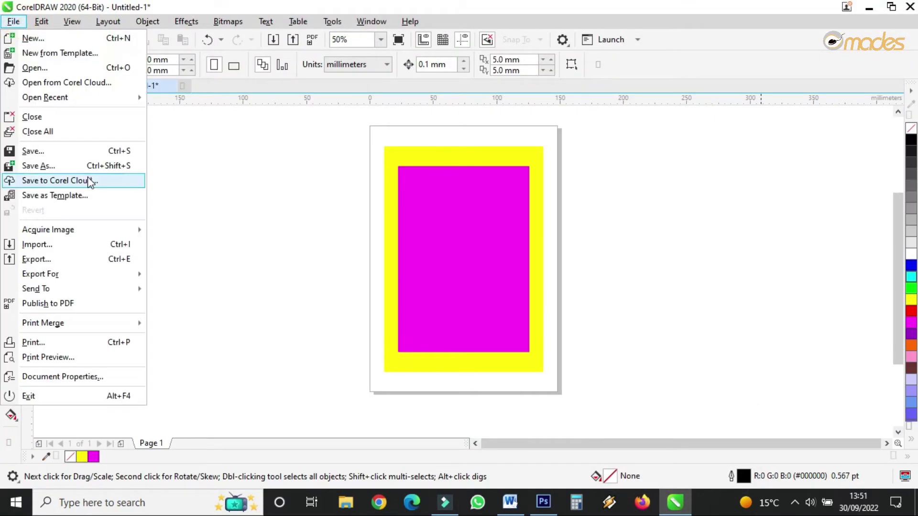
{"action": "left_click", "coordinate": [36, 259]}
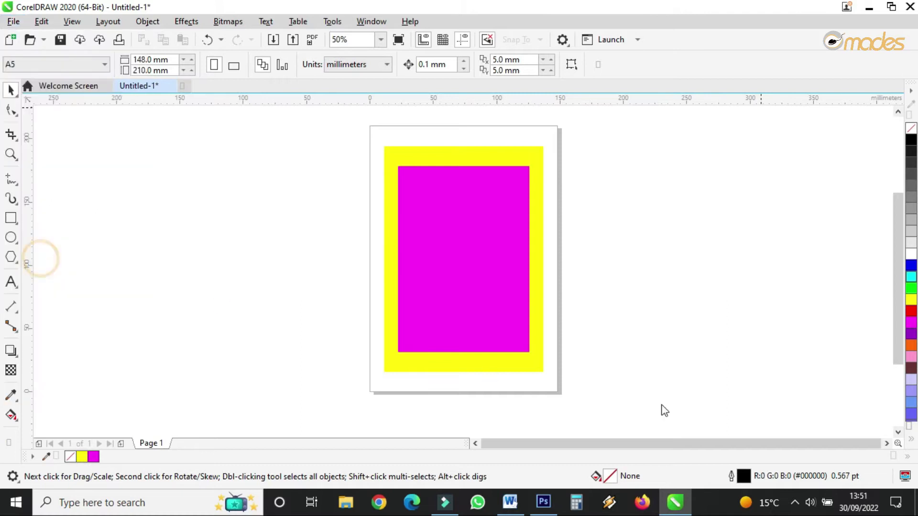
{"action": "left_click", "coordinate": [214, 385]}
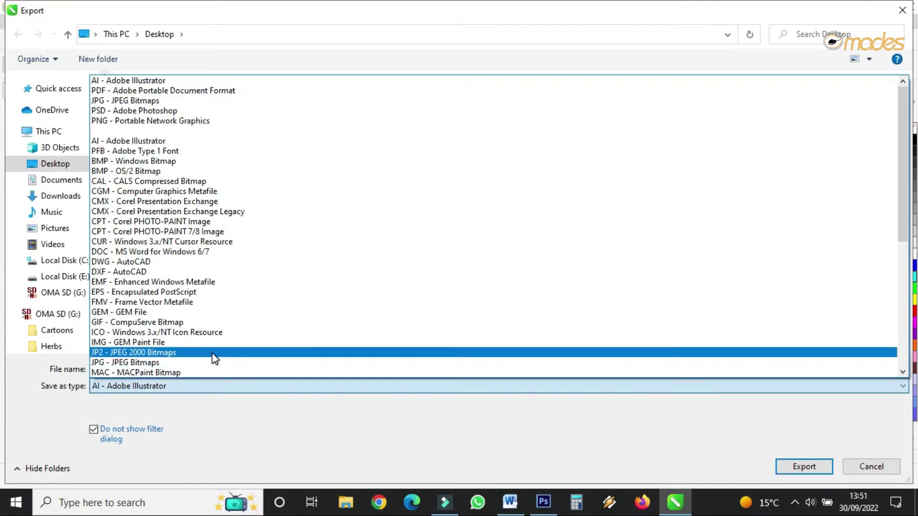
{"action": "scroll", "coordinate": [239, 307], "scroll_direction": "down", "scroll_amount": 1}
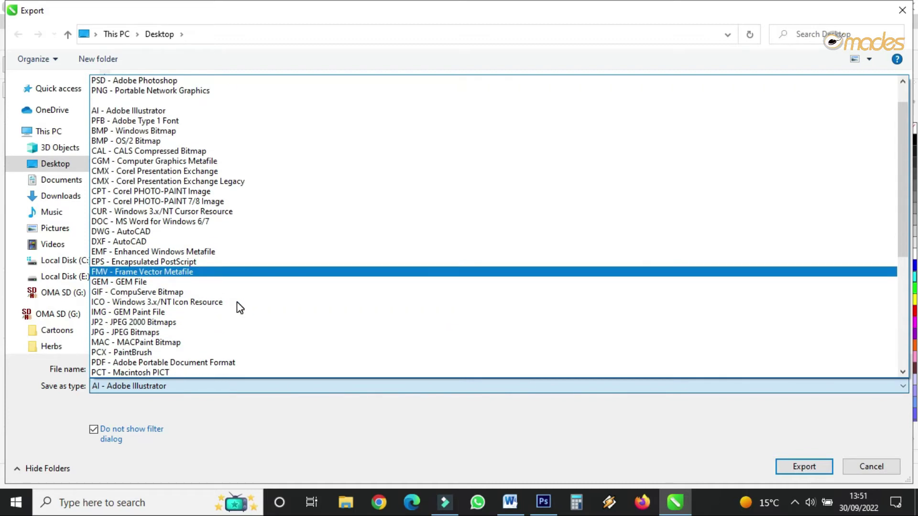
{"action": "scroll", "coordinate": [239, 308], "scroll_direction": "down", "scroll_amount": 2}
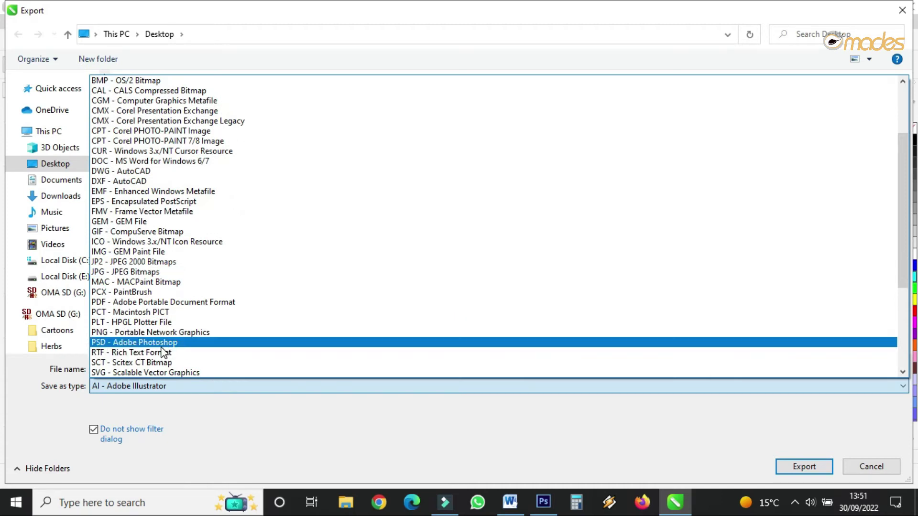
{"action": "left_click", "coordinate": [165, 343]}
{"action": "left_click", "coordinate": [182, 367]}
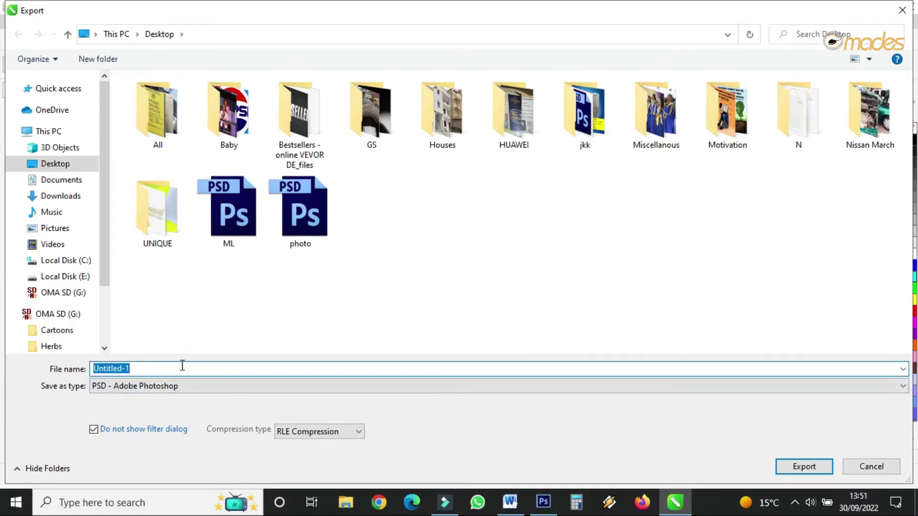
{"action": "type", "text": "ADOBE"}
{"action": "left_click", "coordinate": [821, 474]}
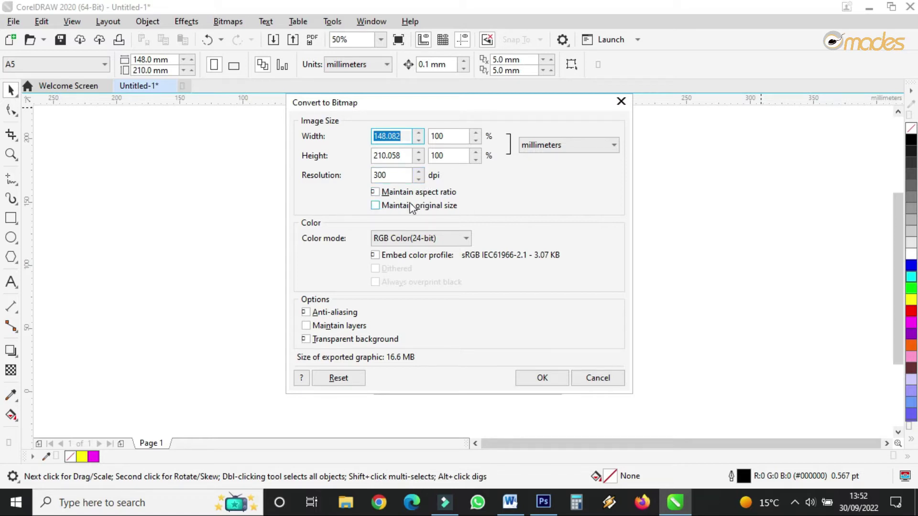
Step: Tick Maintain original size in Convert to Bitmap, confirm, and minimize CorelDRAW
{"action": "left_click", "coordinate": [383, 209]}
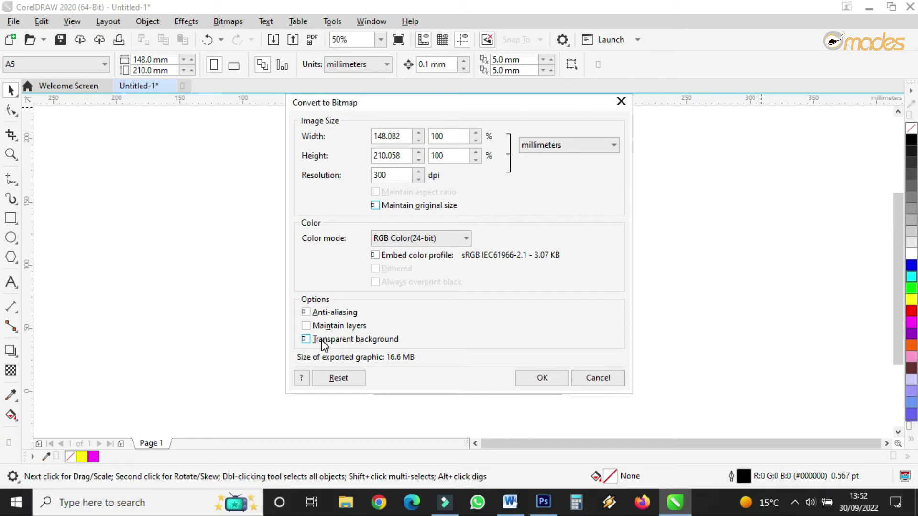
{"action": "left_click", "coordinate": [542, 378]}
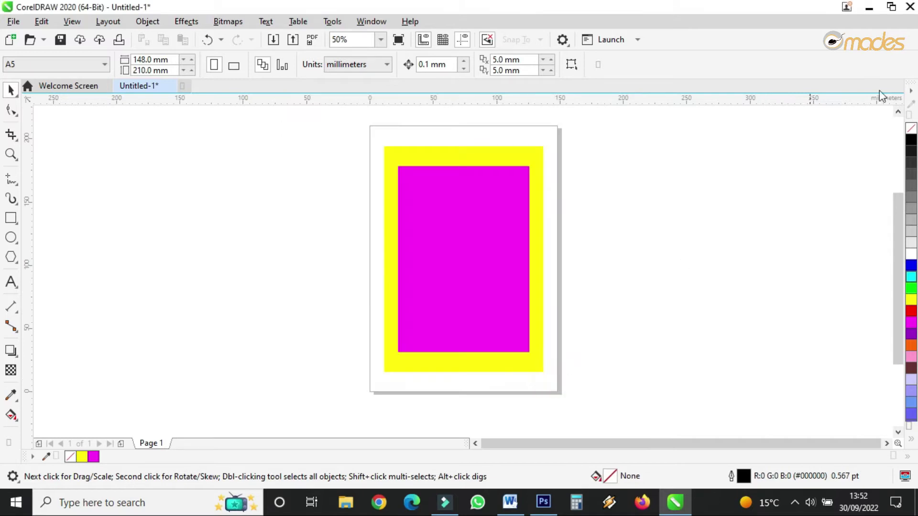
{"action": "left_click", "coordinate": [869, 8]}
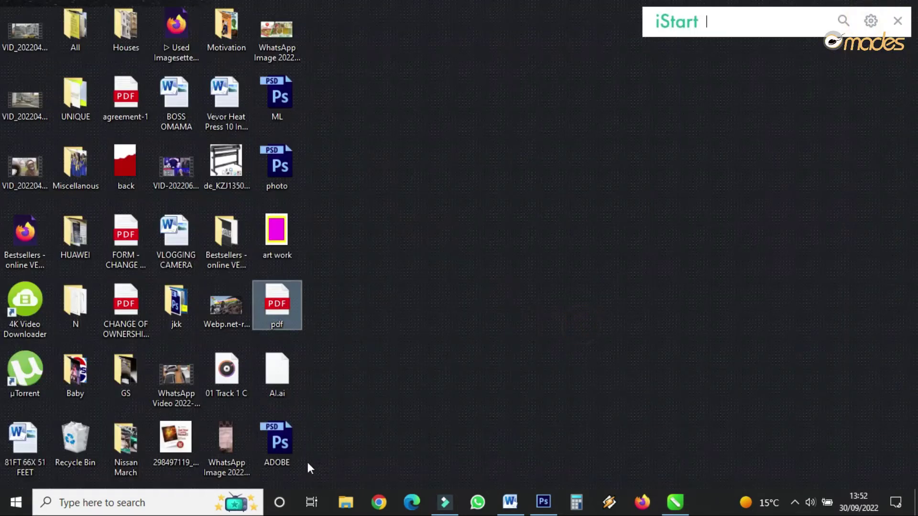
Step: Open ADOBE.psd from the Desktop in Photoshop
{"action": "left_click", "coordinate": [545, 510]}
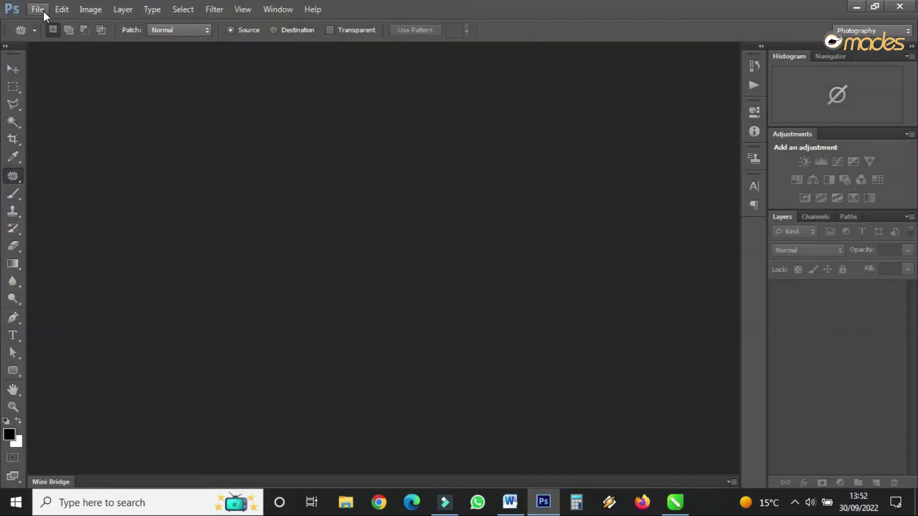
{"action": "left_click", "coordinate": [42, 10]}
{"action": "left_click", "coordinate": [60, 37]}
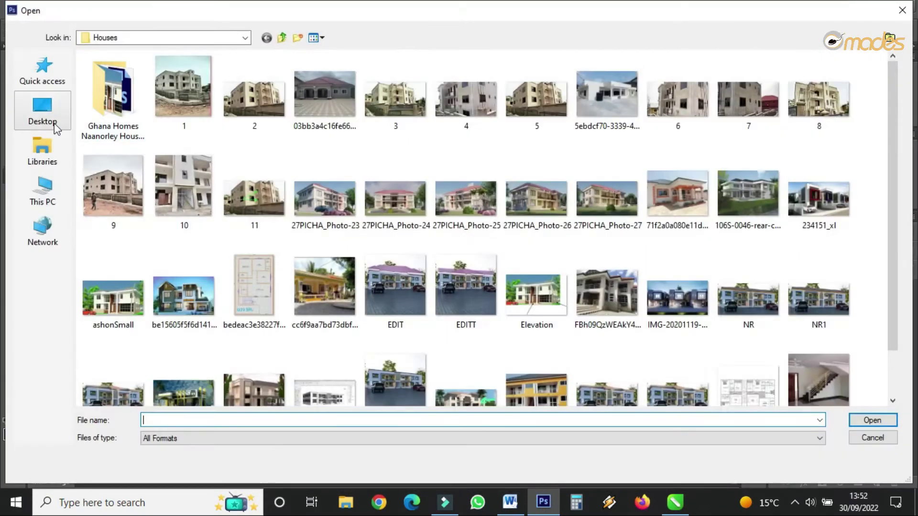
{"action": "left_click", "coordinate": [42, 109]}
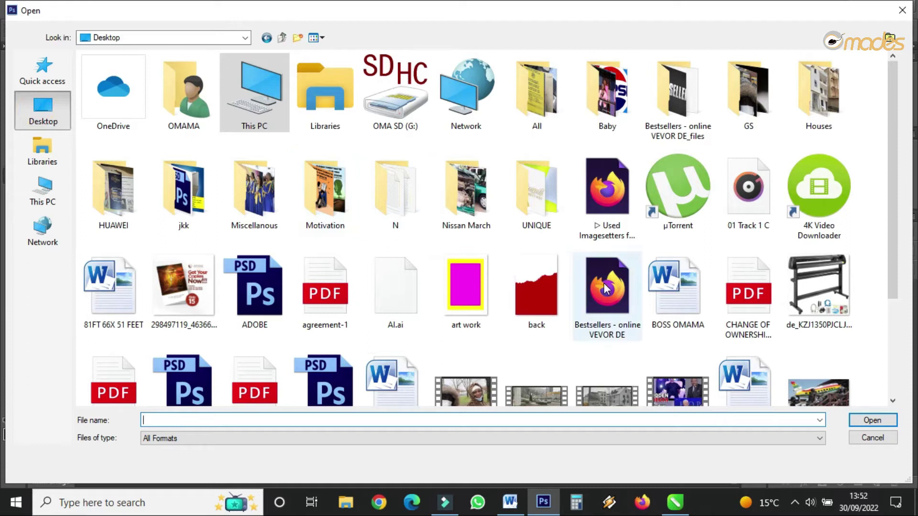
{"action": "double_click", "coordinate": [253, 304]}
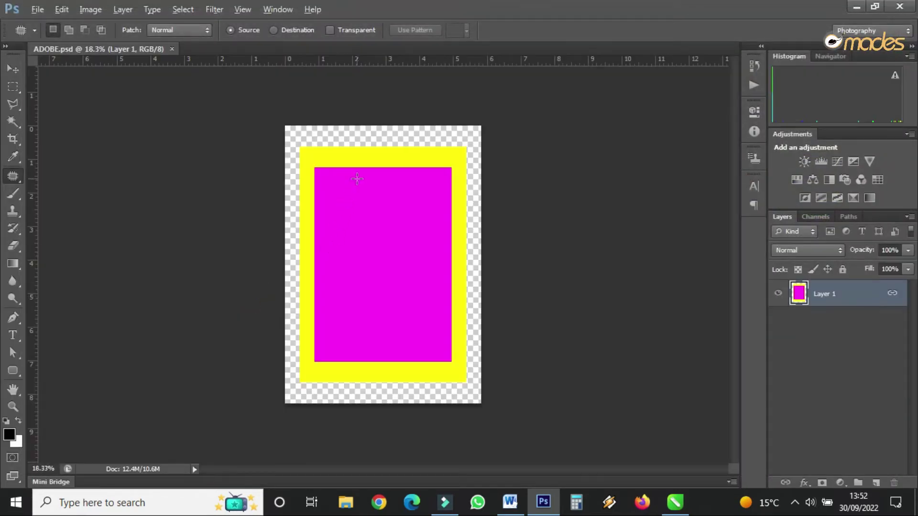
Step: Nudge the artwork layer with the Move tool, close without saving, and minimize Photoshop
{"action": "scroll", "coordinate": [357, 179], "scroll_direction": "up", "scroll_amount": 2}
{"action": "left_click", "coordinate": [13, 69]}
{"action": "scroll", "coordinate": [249, 201], "scroll_direction": "down", "scroll_amount": 1}
{"action": "scroll", "coordinate": [246, 96], "scroll_direction": "up", "scroll_amount": 1}
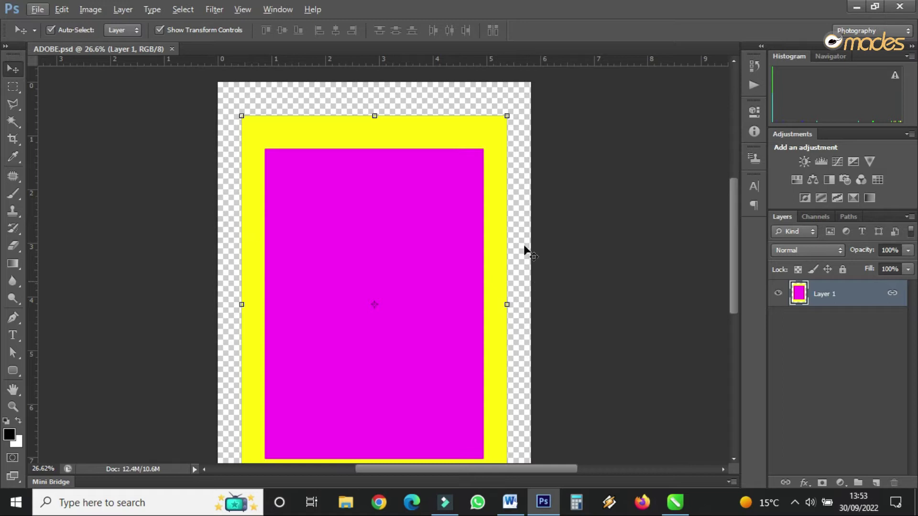
{"action": "left_click_drag", "start_coordinate": [315, 176], "coordinate": [322, 132]}
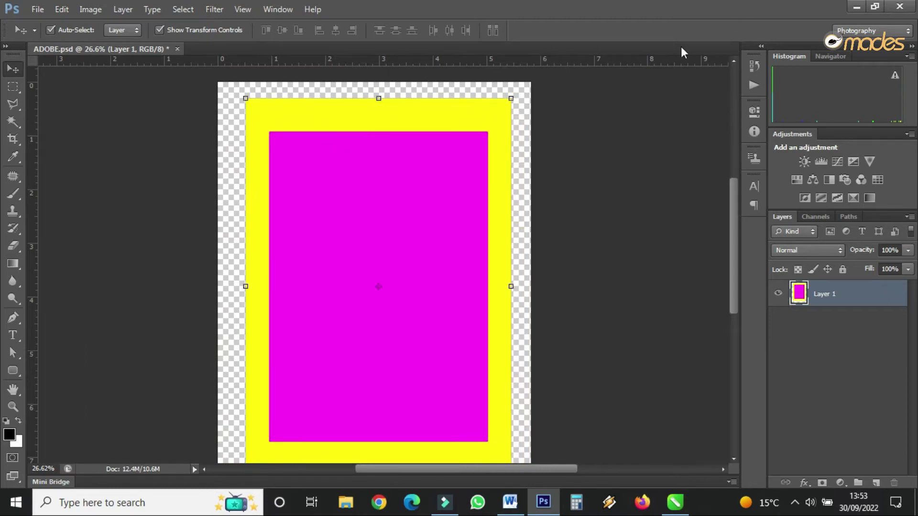
{"action": "scroll", "coordinate": [561, 164], "scroll_direction": "down", "scroll_amount": 2}
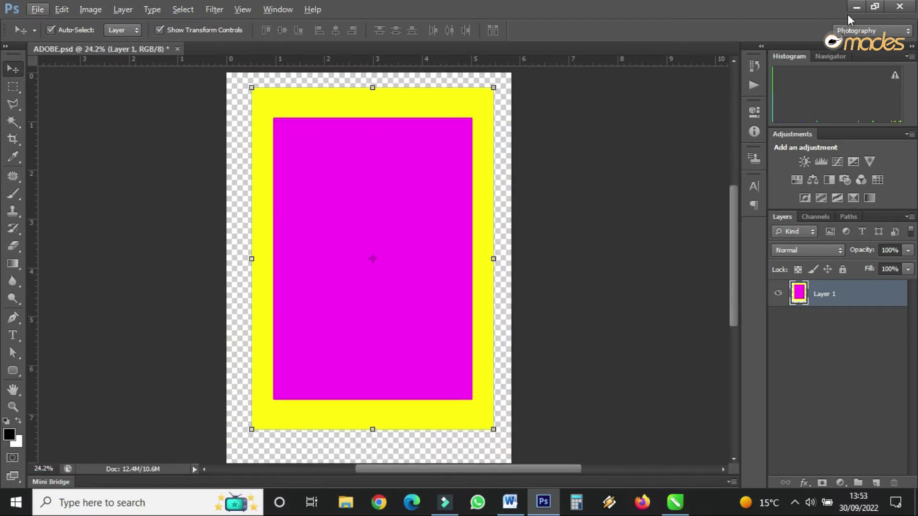
{"action": "left_click", "coordinate": [177, 48]}
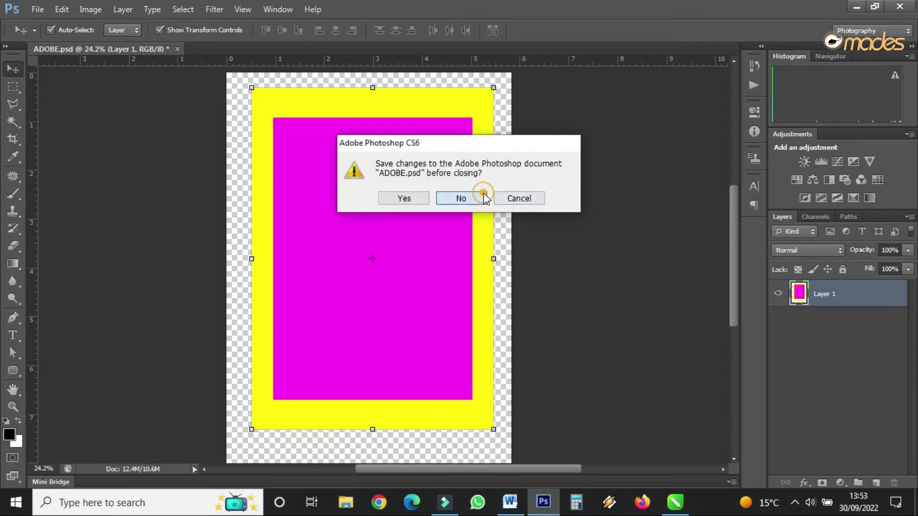
{"action": "left_click", "coordinate": [467, 195]}
{"action": "left_click", "coordinate": [857, 7]}
Step: Bring CorelDRAW forward and reach the Export dialog, backing out of a stray Import window
{"action": "left_click", "coordinate": [676, 502]}
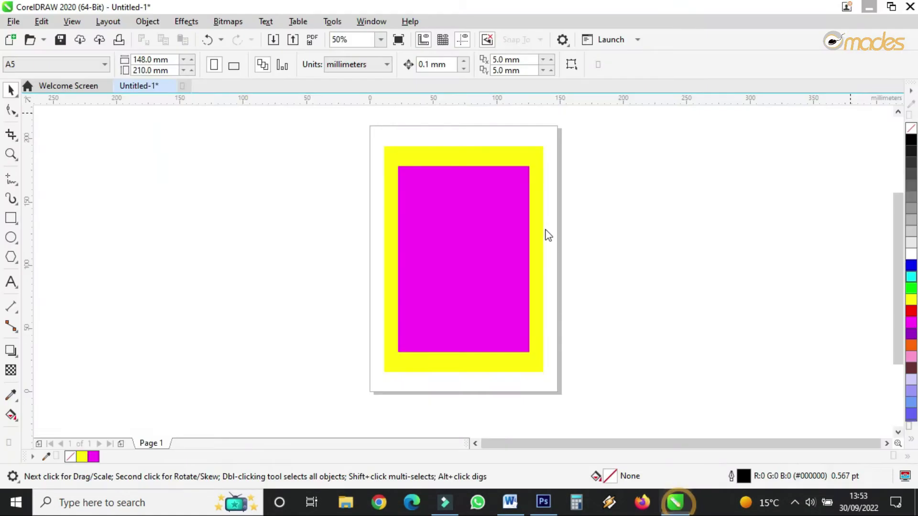
{"action": "left_click", "coordinate": [14, 21]}
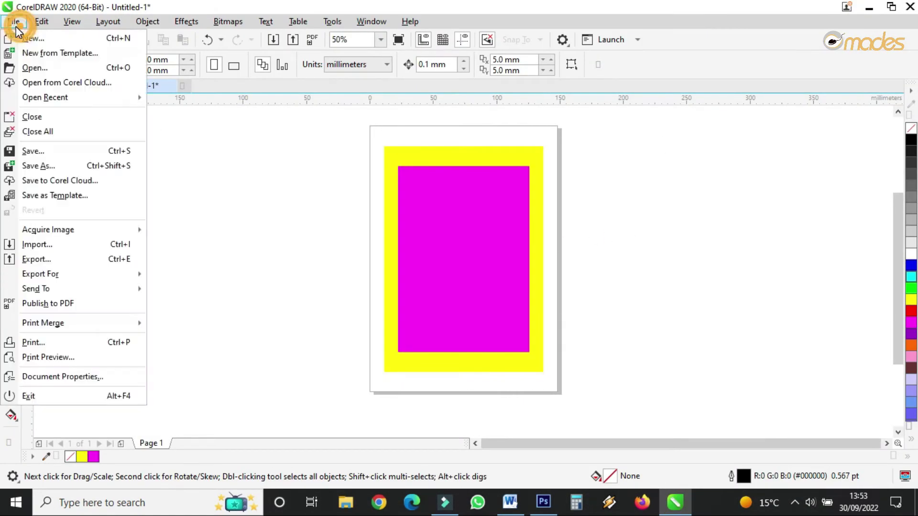
{"action": "left_click", "coordinate": [36, 259]}
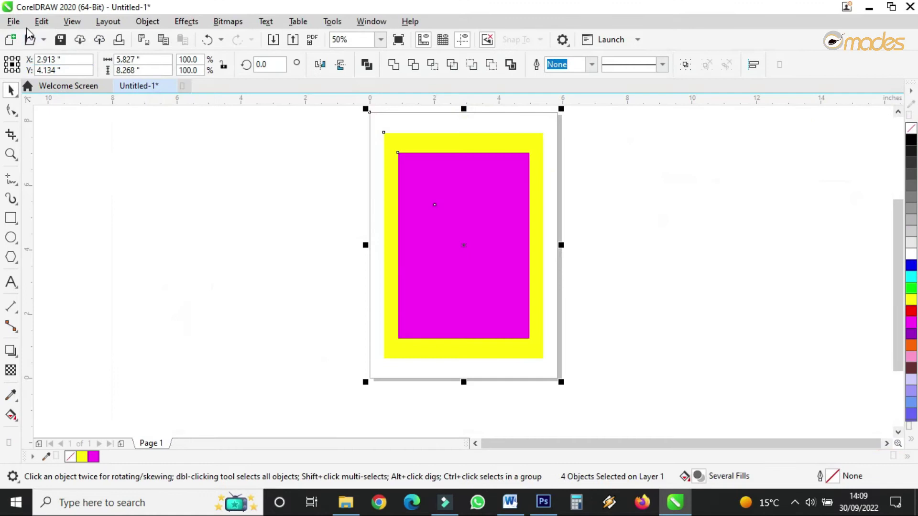
{"action": "left_click", "coordinate": [13, 21]}
{"action": "left_click", "coordinate": [37, 260]}
Step: Export the artwork as PNG - Portable Network Graphics named 'PNG'
{"action": "left_click", "coordinate": [184, 386]}
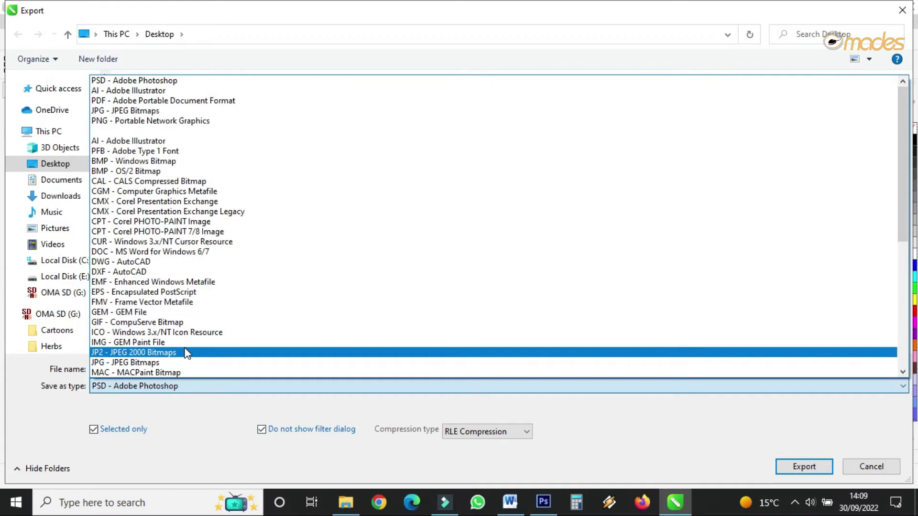
{"action": "scroll", "coordinate": [191, 287], "scroll_direction": "down", "scroll_amount": 2}
{"action": "scroll", "coordinate": [195, 262], "scroll_direction": "down", "scroll_amount": 1}
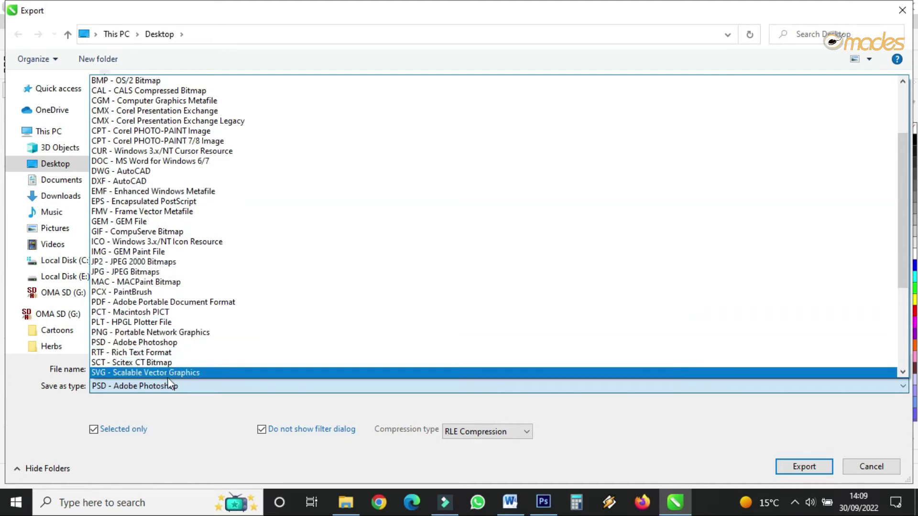
{"action": "scroll", "coordinate": [174, 373], "scroll_direction": "down", "scroll_amount": 2}
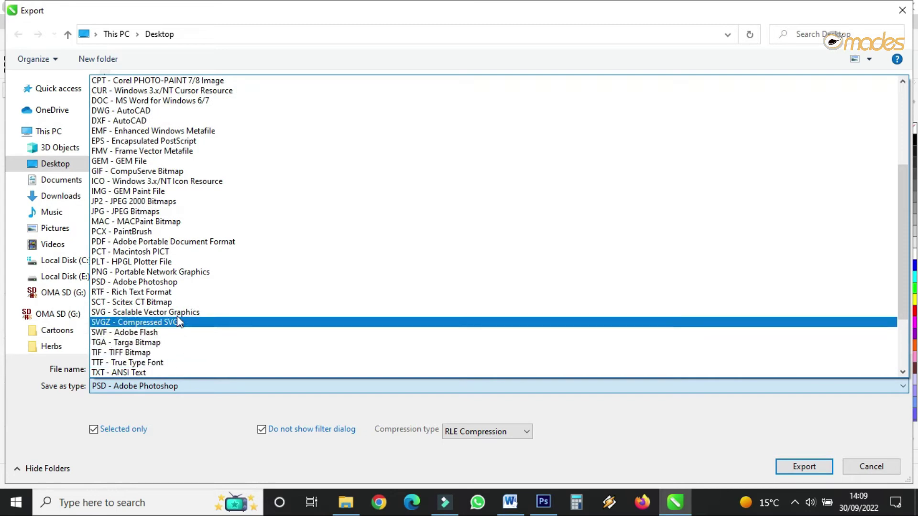
{"action": "left_click", "coordinate": [180, 272]}
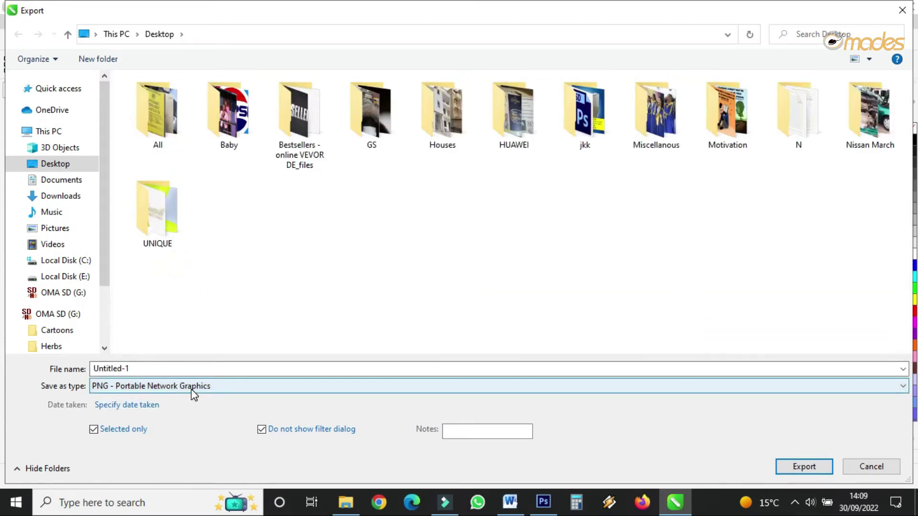
{"action": "double_click", "coordinate": [158, 369]}
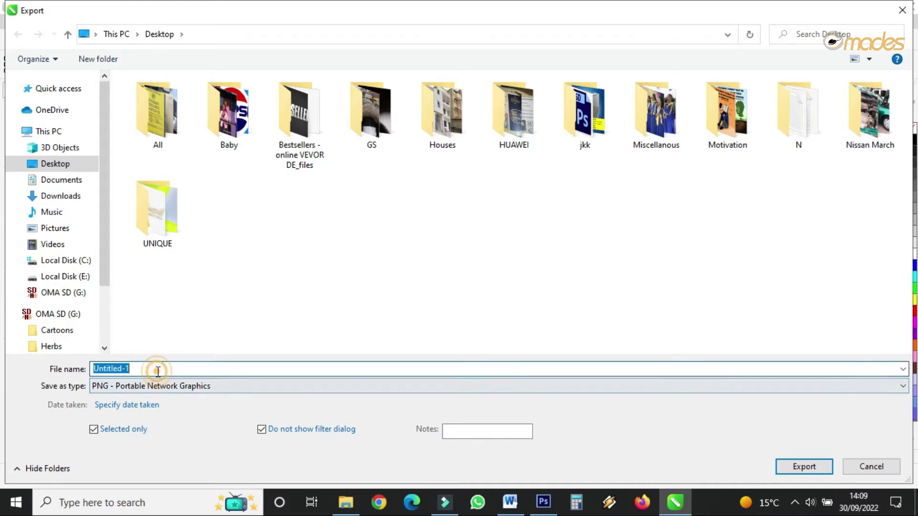
{"action": "type", "text": "PNG"}
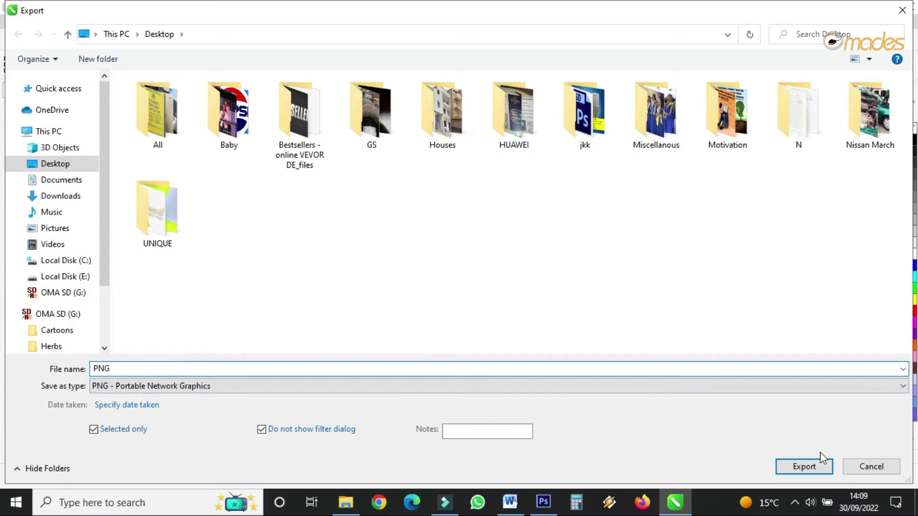
{"action": "left_click", "coordinate": [810, 467]}
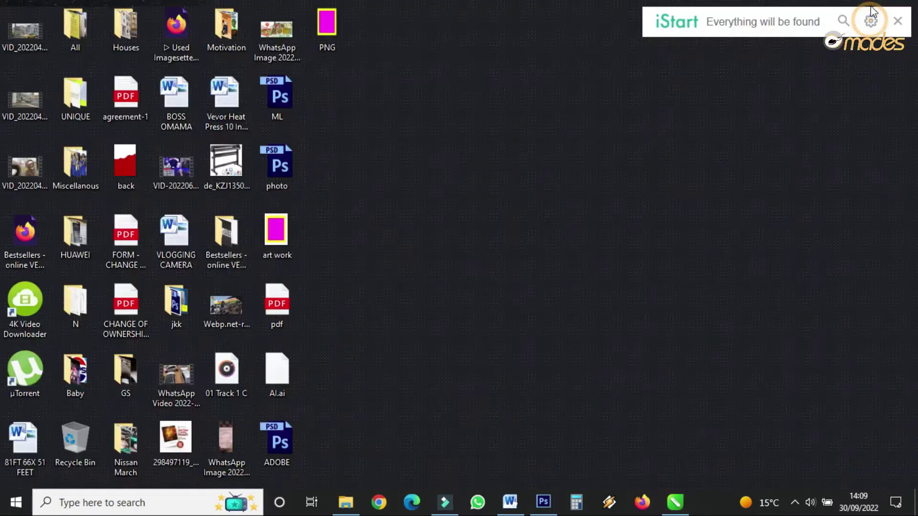
{"action": "left_click", "coordinate": [869, 7]}
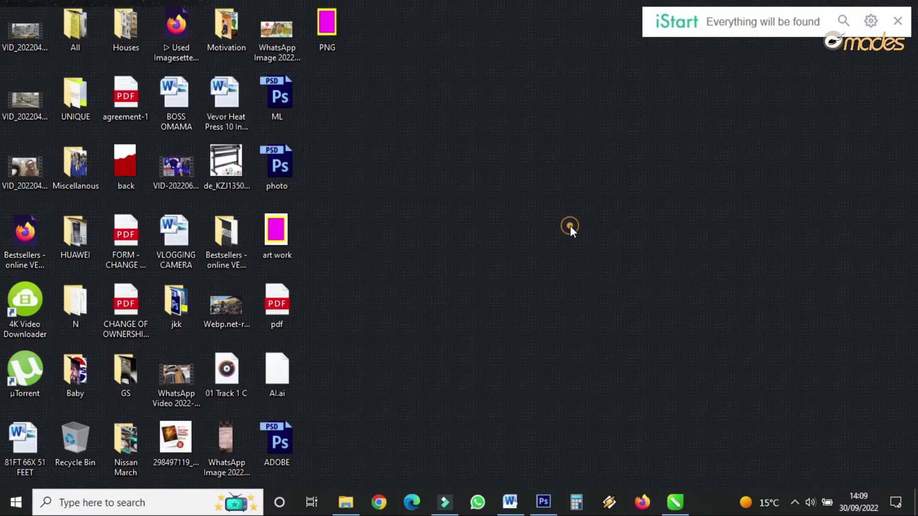
{"action": "double_click", "coordinate": [319, 35]}
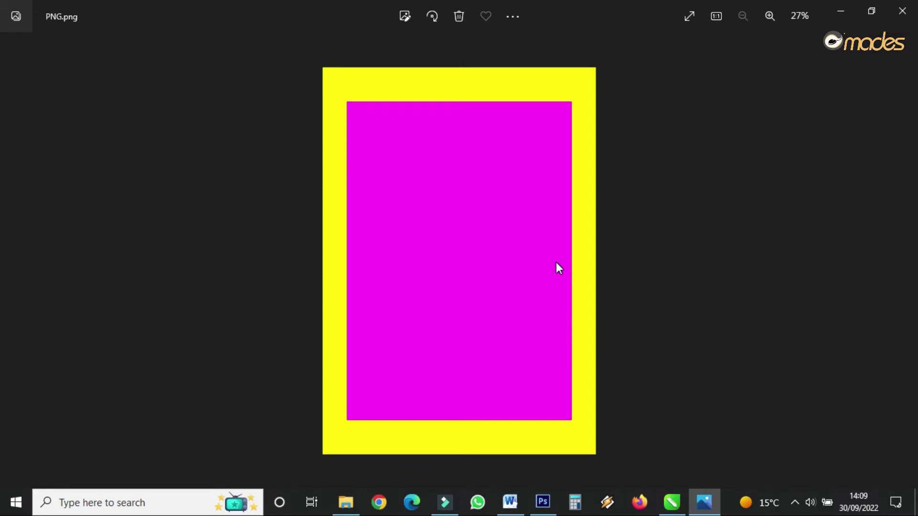
{"action": "left_click", "coordinate": [903, 10]}
{"action": "right_click", "coordinate": [472, 178]}
{"action": "left_click", "coordinate": [518, 224]}
{"action": "left_click", "coordinate": [676, 502]}
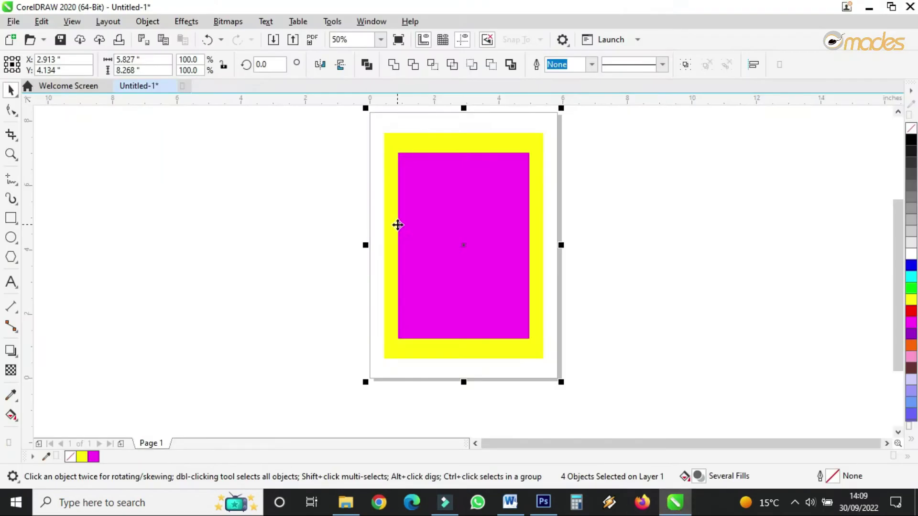
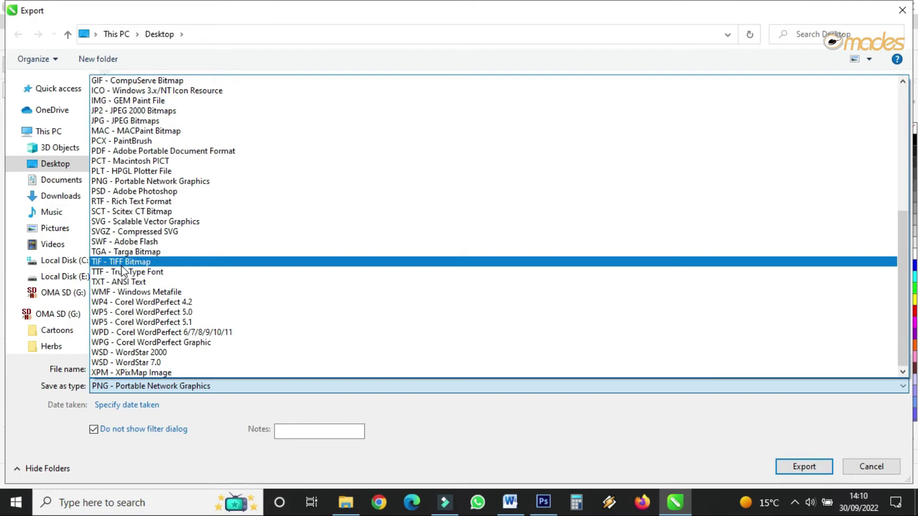
Step: Export the design as TIF - TIFF Bitmap with the file name TIF
{"action": "left_click", "coordinate": [129, 263]}
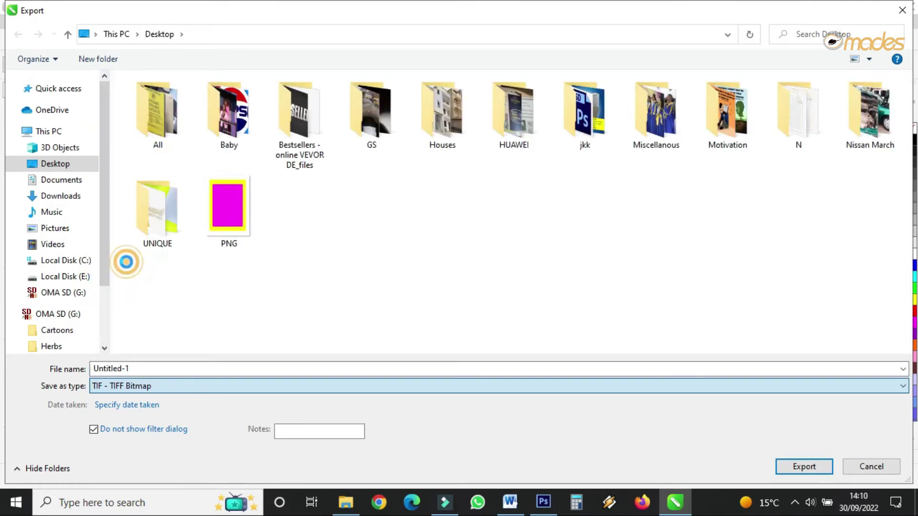
{"action": "left_click", "coordinate": [389, 368]}
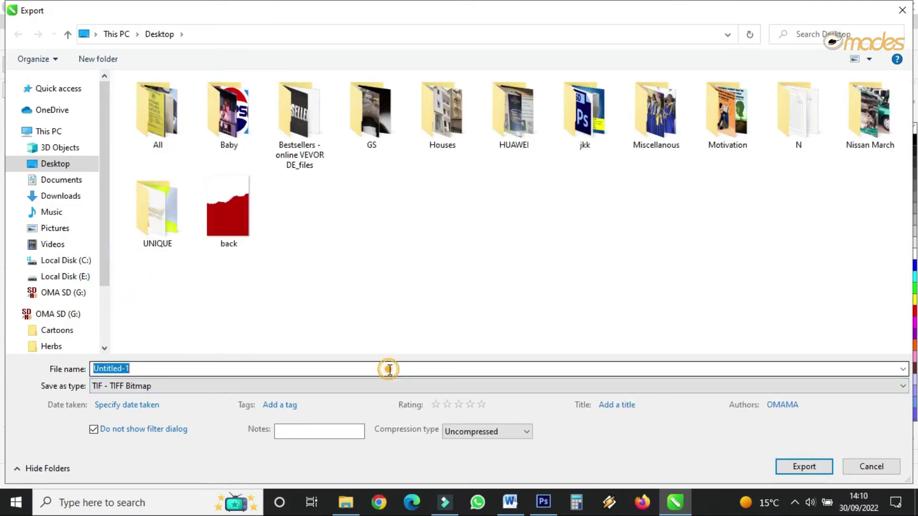
{"action": "type", "text": "T"}
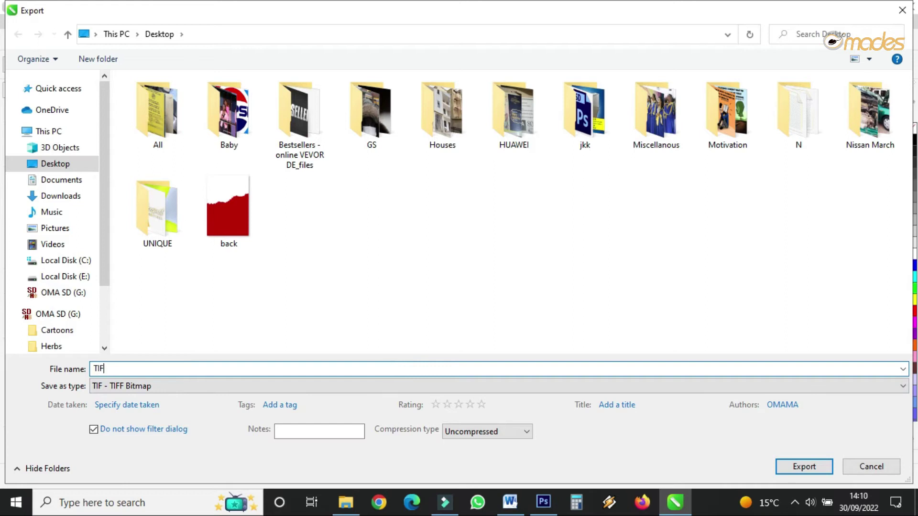
{"action": "type", "text": "IF"}
{"action": "left_click", "coordinate": [810, 463]}
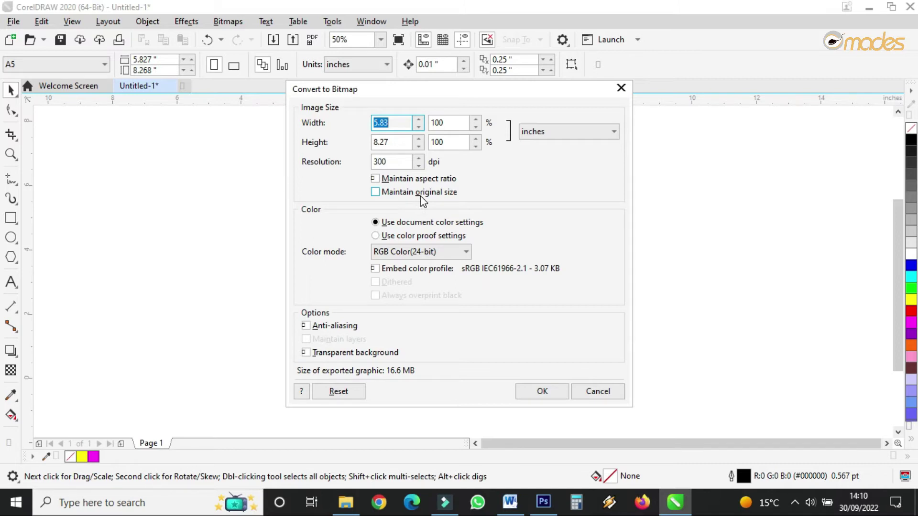
Step: Tick Maintain original size and confirm the 300 dpi bitmap conversion to finish the TIFF
{"action": "left_click", "coordinate": [396, 196]}
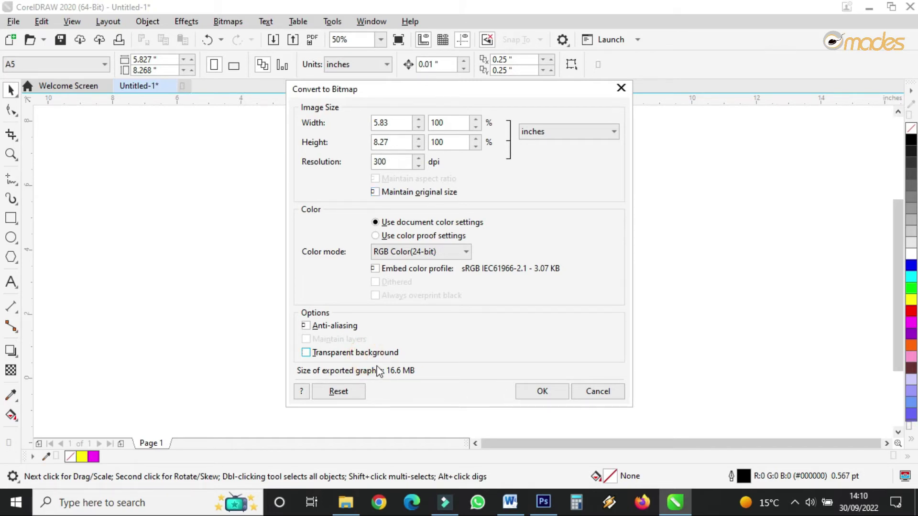
{"action": "left_click", "coordinate": [553, 400]}
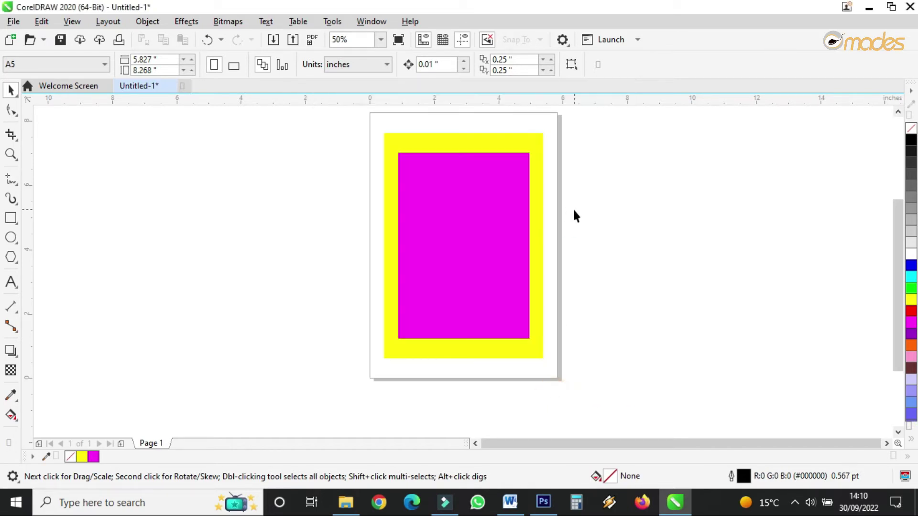
{"action": "left_click", "coordinate": [870, 8]}
Step: Open TIF.tif from the Desktop in Photoshop and select its Layer 0
{"action": "left_click", "coordinate": [533, 242]}
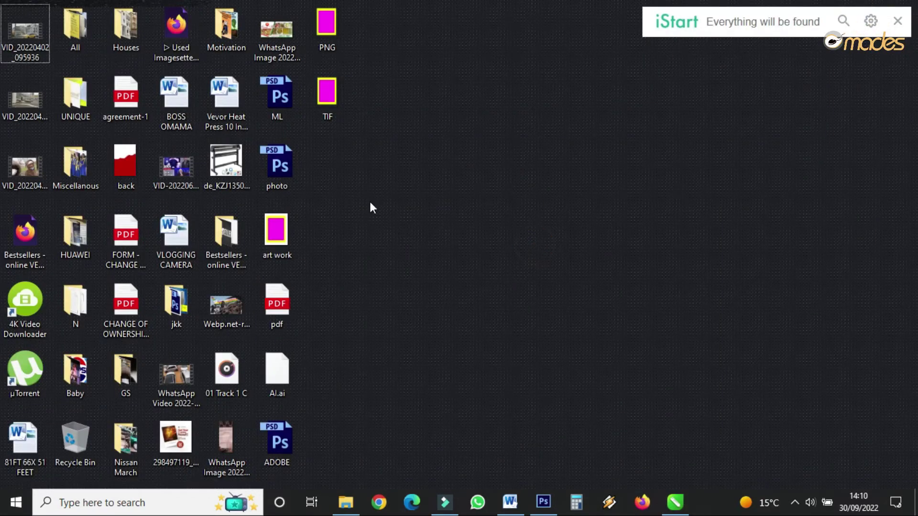
{"action": "left_click", "coordinate": [545, 503]}
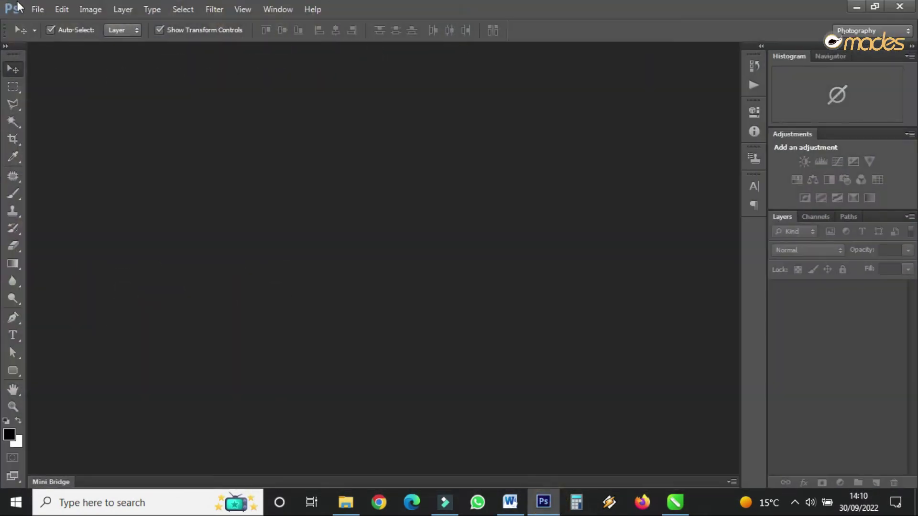
{"action": "left_click", "coordinate": [38, 9]}
{"action": "left_click", "coordinate": [52, 37]}
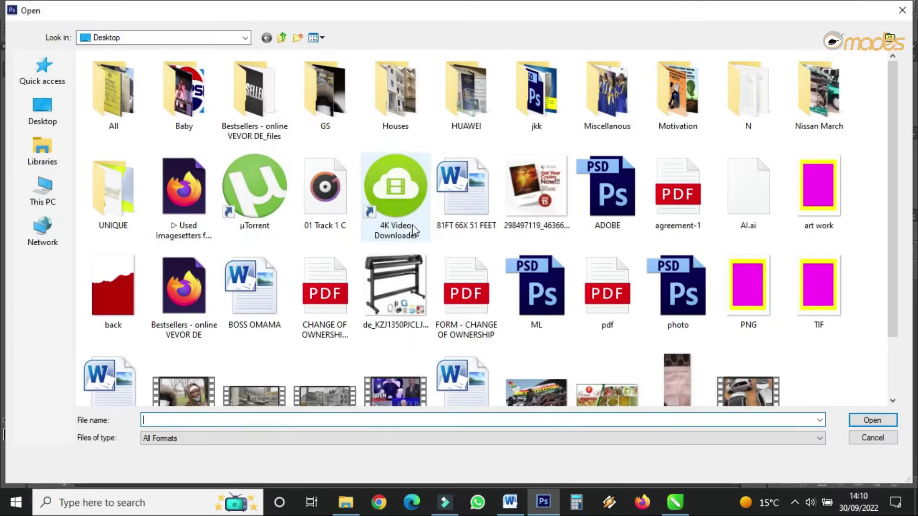
{"action": "left_click", "coordinate": [42, 111]}
{"action": "scroll", "coordinate": [407, 244], "scroll_direction": "down", "scroll_amount": 3}
{"action": "left_click", "coordinate": [466, 275]}
{"action": "double_click", "coordinate": [467, 273]}
{"action": "left_click", "coordinate": [526, 217]}
{"action": "left_click", "coordinate": [404, 210]}
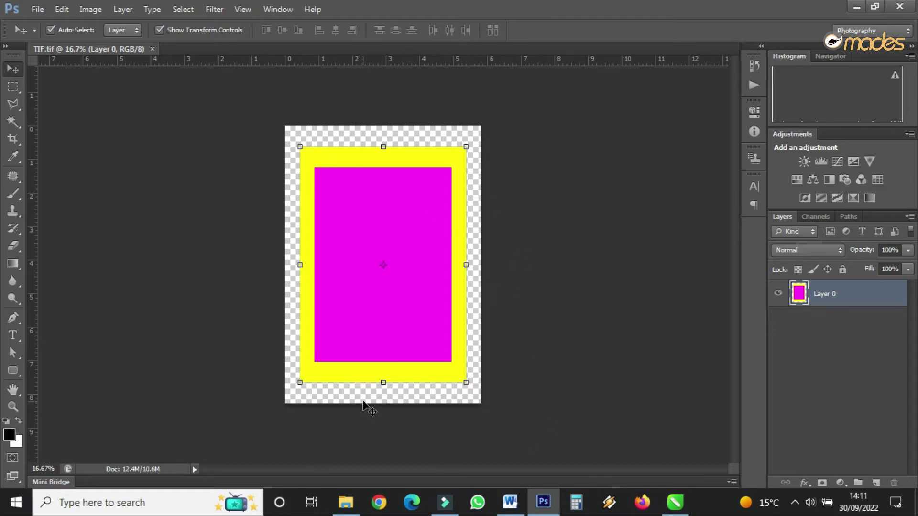
Step: Open ADOBE.psd and compare it with TIF.tif by switching between their tabs
{"action": "left_click", "coordinate": [37, 9]}
{"action": "left_click", "coordinate": [61, 37]}
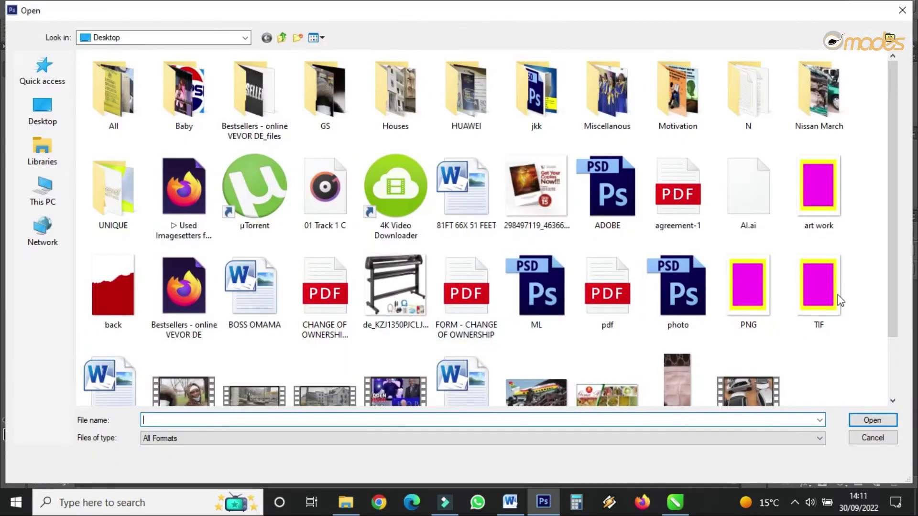
{"action": "scroll", "coordinate": [902, 254], "scroll_direction": "down", "scroll_amount": 2}
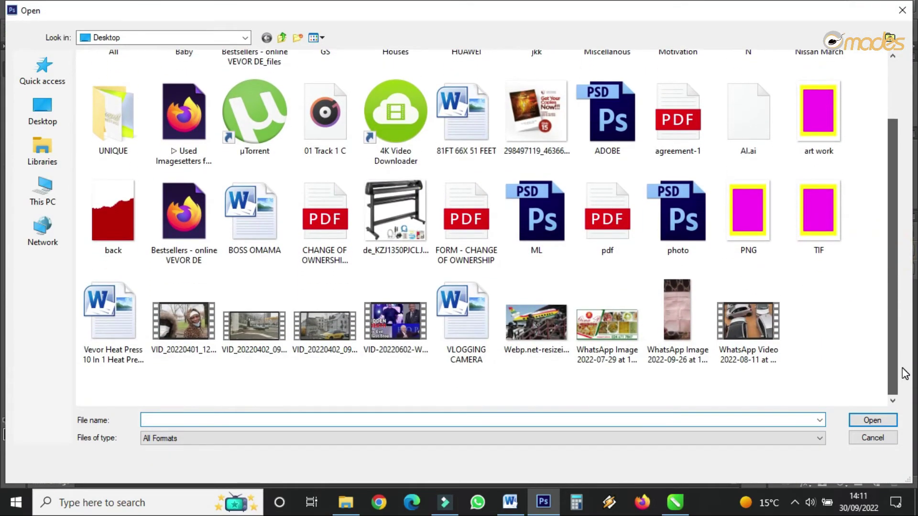
{"action": "double_click", "coordinate": [608, 139]}
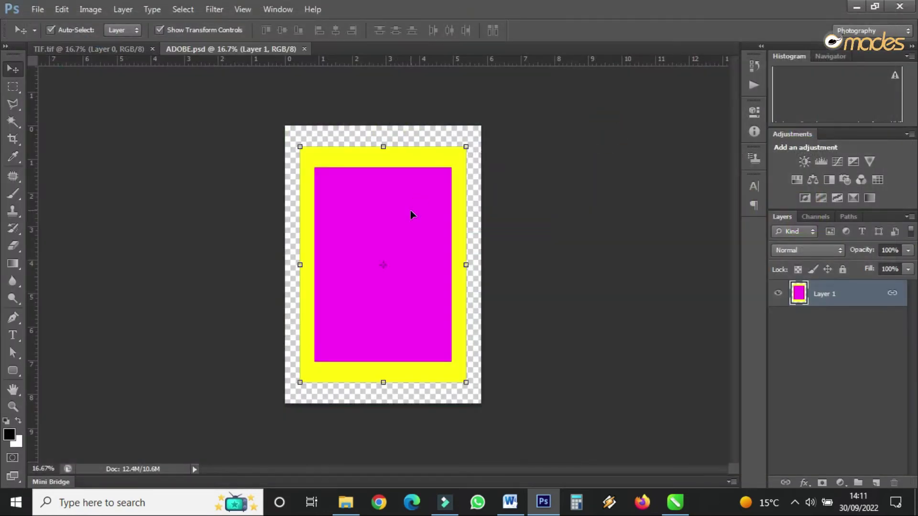
{"action": "left_click", "coordinate": [131, 51]}
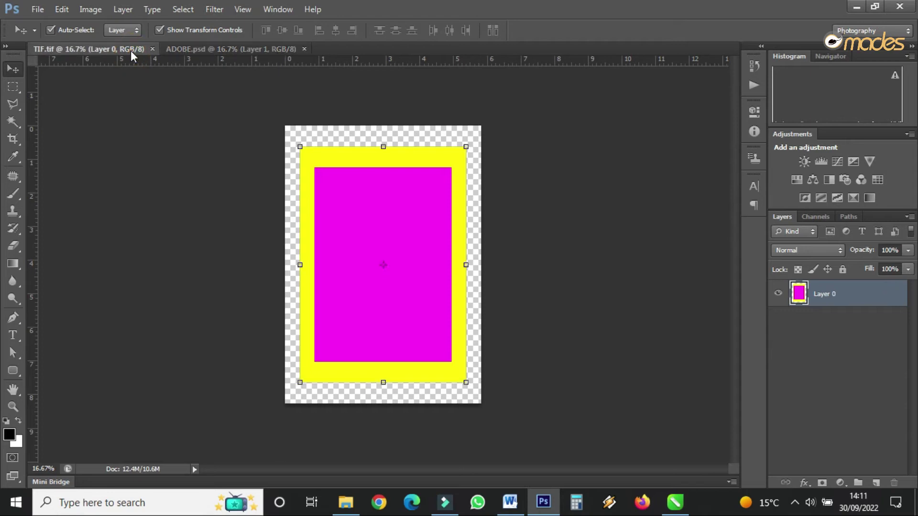
{"action": "left_click", "coordinate": [188, 47]}
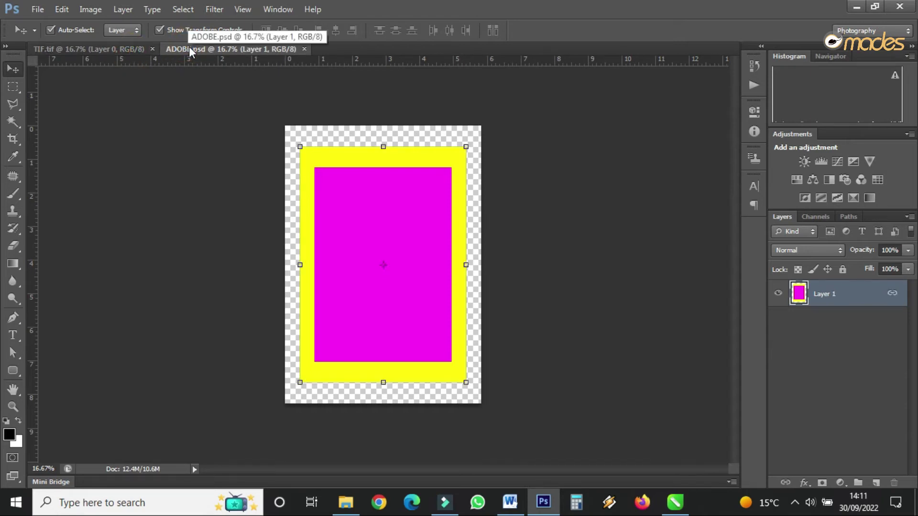
{"action": "left_click", "coordinate": [79, 48]}
{"action": "left_click", "coordinate": [238, 50]}
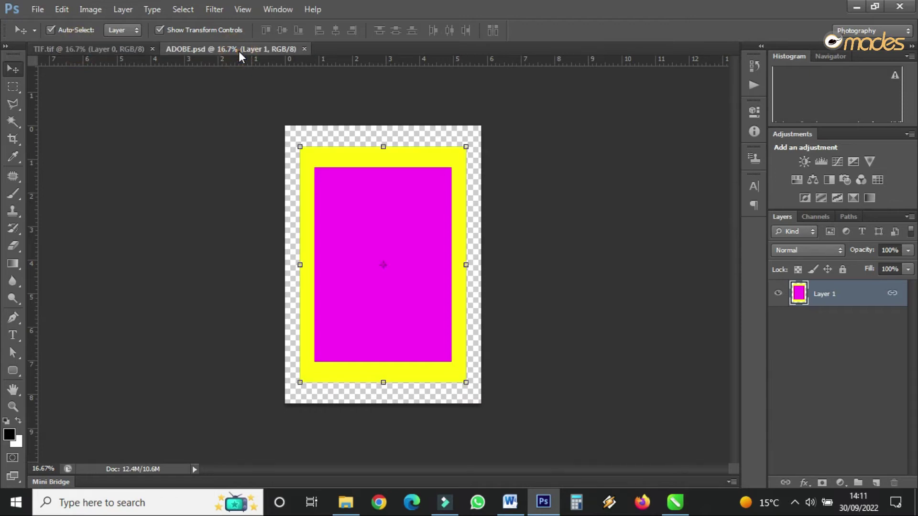
Step: Close ADOBE.psd and TIF.tif, then shrink and minimize Photoshop
{"action": "left_click", "coordinate": [304, 49]}
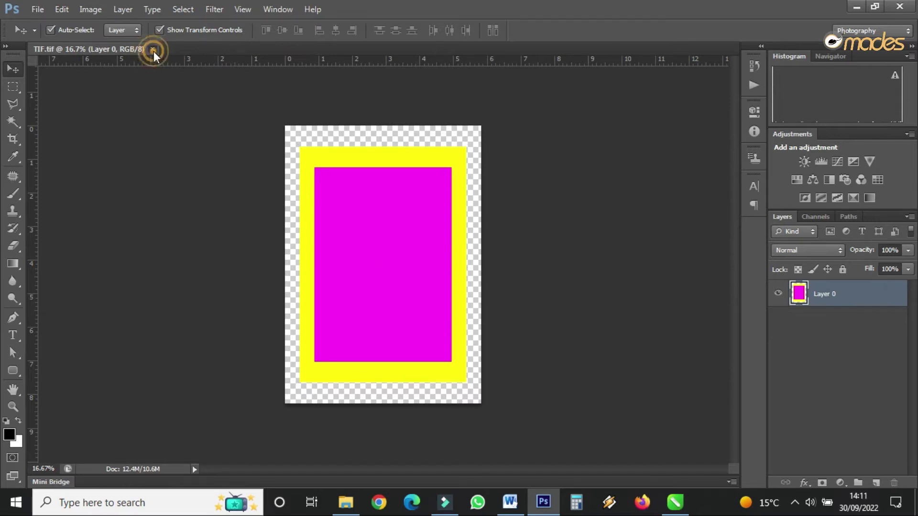
{"action": "left_click", "coordinate": [151, 49]}
{"action": "left_click", "coordinate": [875, 7]}
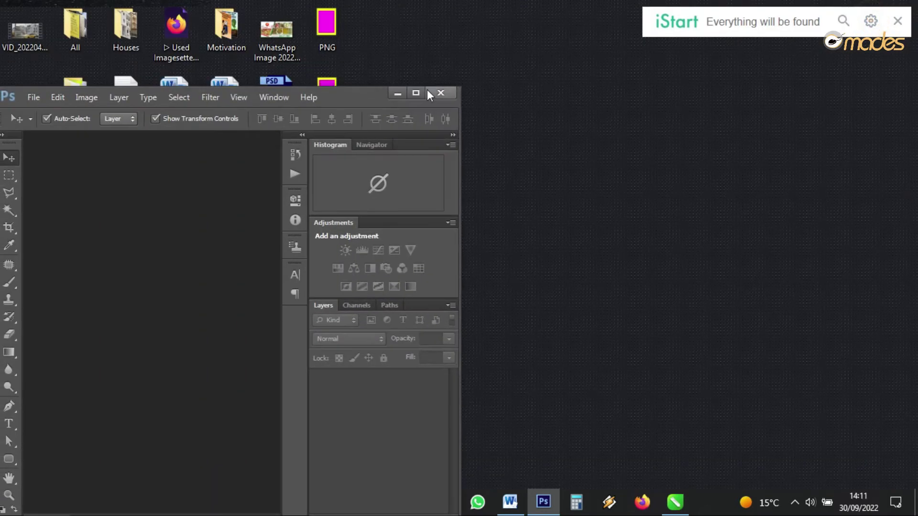
{"action": "left_click", "coordinate": [398, 94]}
Step: Add three blank pages for a four-page document and go to Page 2
{"action": "left_click", "coordinate": [675, 503]}
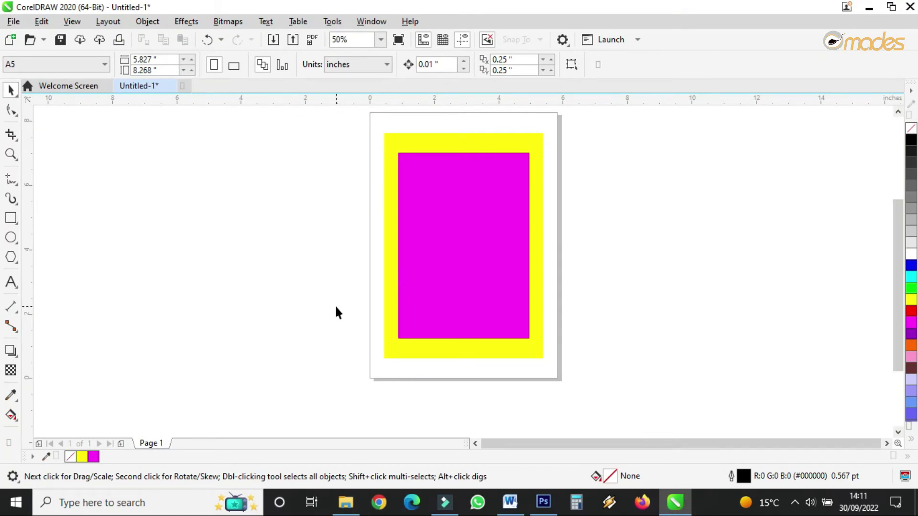
{"action": "left_click", "coordinate": [120, 444]}
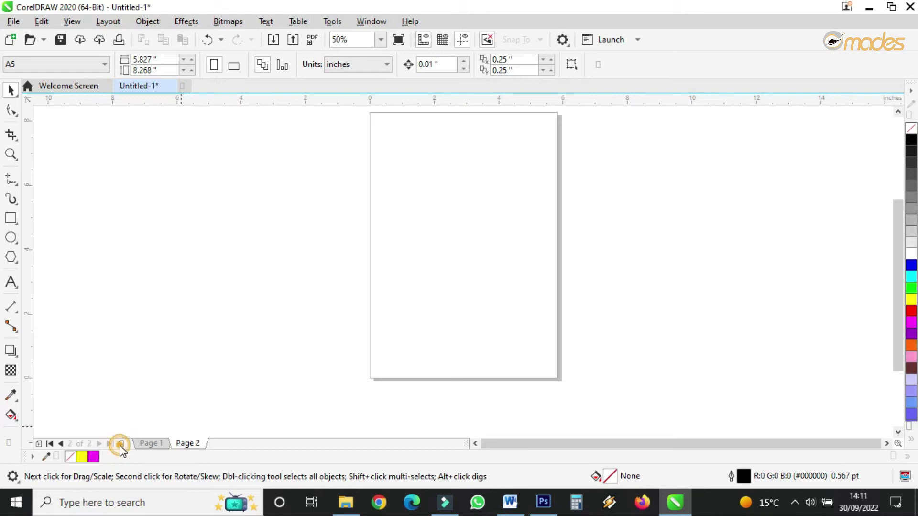
{"action": "left_click", "coordinate": [120, 445]}
{"action": "left_click", "coordinate": [120, 444]}
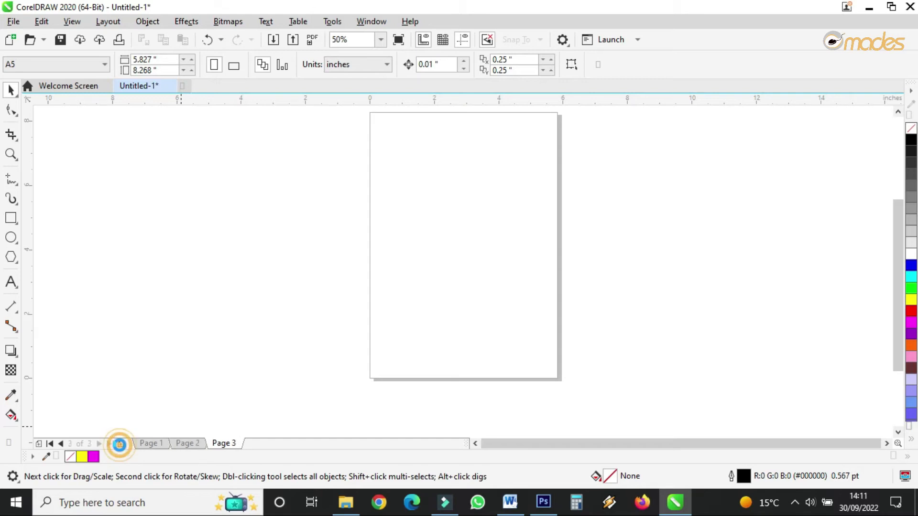
{"action": "left_click", "coordinate": [173, 445]}
{"action": "left_click", "coordinate": [12, 219]}
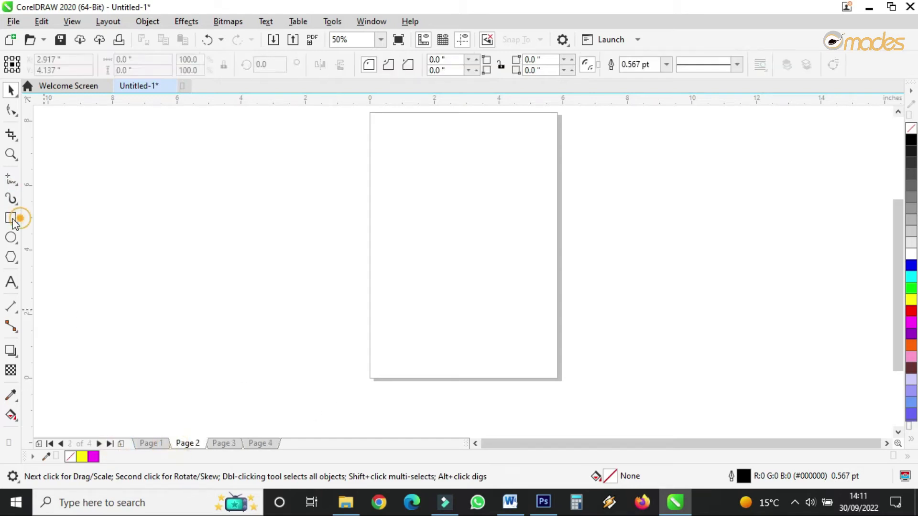
Step: Cover Page 2 with a page-sized light grey rectangle
{"action": "double_click", "coordinate": [12, 219]}
{"action": "left_click", "coordinate": [911, 243]}
{"action": "left_click", "coordinate": [12, 92]}
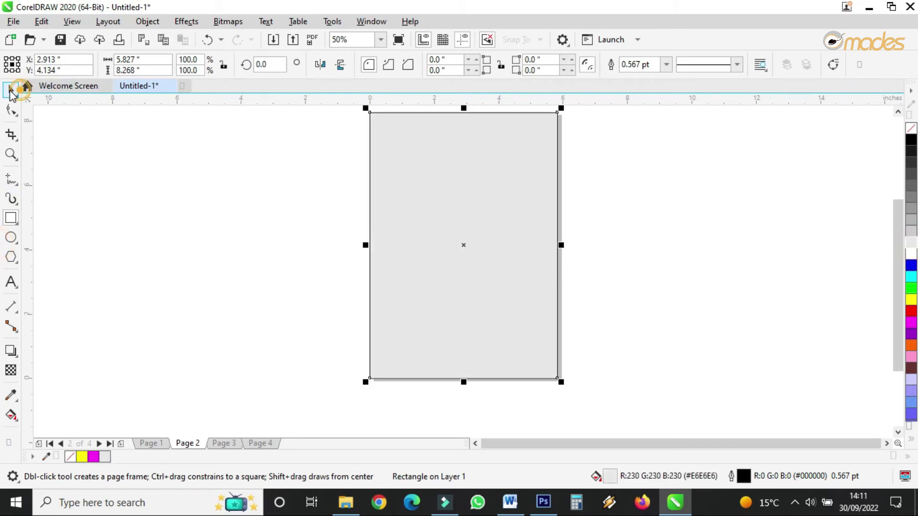
Step: Type the PAGE 2, PAGE 3 and PAGE 4 text and break it into separate lines
{"action": "left_click", "coordinate": [11, 283]}
{"action": "left_click", "coordinate": [314, 232]}
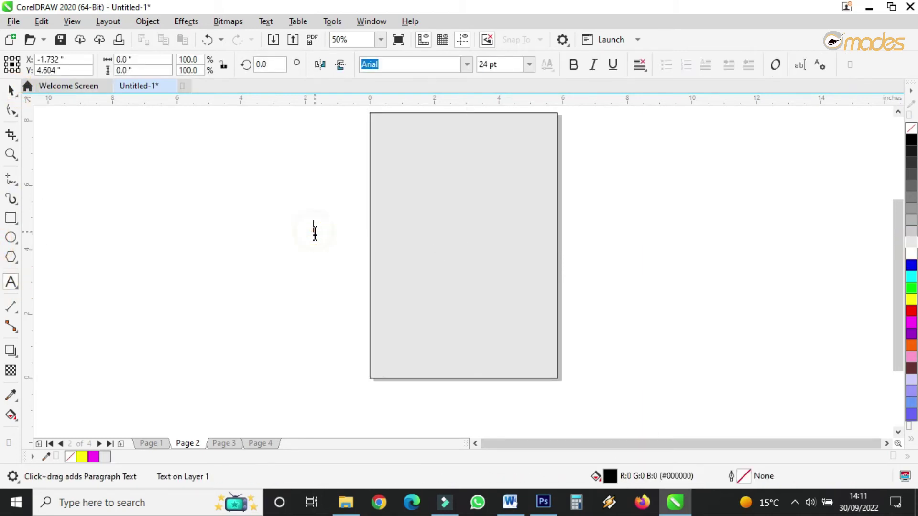
{"action": "type", "text": "ADFASJDF'L"}
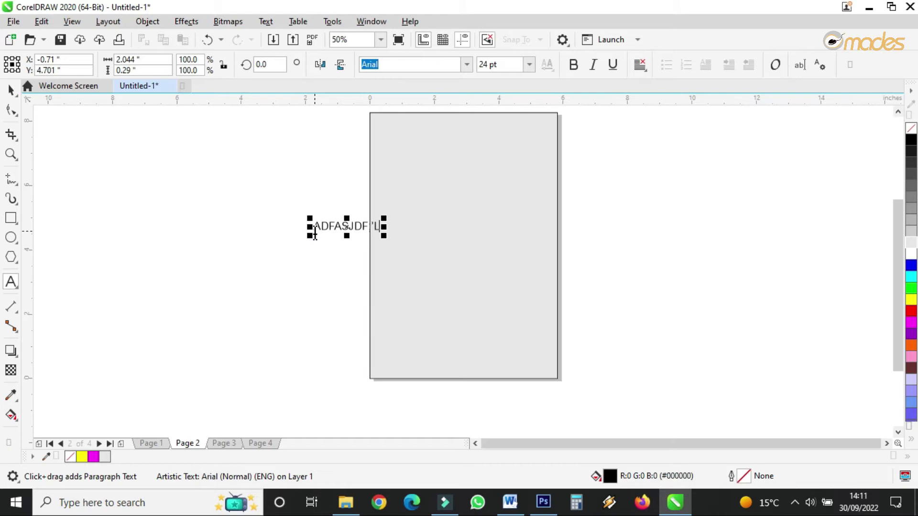
{"action": "key", "text": "BackSpace"}
{"action": "key", "text": "BackSpace"}
{"action": "key", "text": "BackSpace"}
{"action": "key", "text": "BackSpace"}
{"action": "key", "text": "BackSpace"}
{"action": "key", "text": "BackSpace"}
{"action": "key", "text": "BackSpace"}
{"action": "key", "text": "BackSpace"}
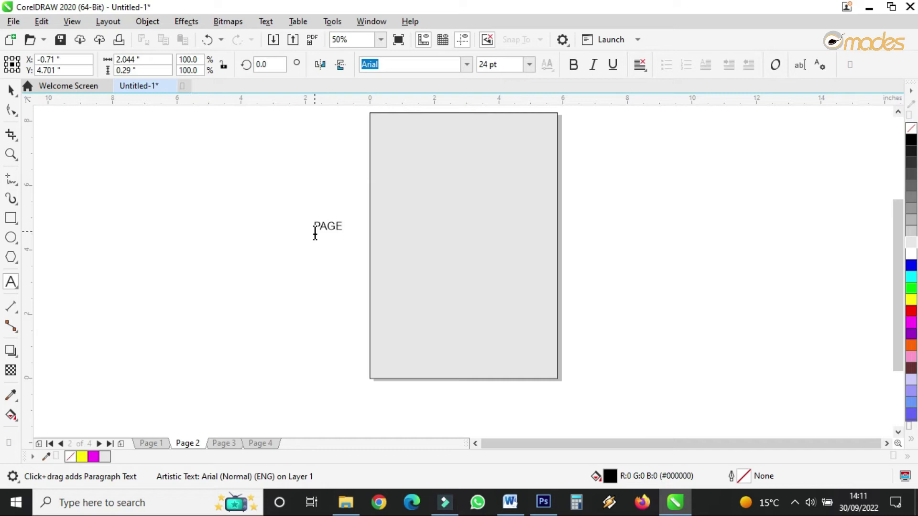
{"action": "type", "text": "AGE 2 "}
{"action": "type", "text": "PAG"}
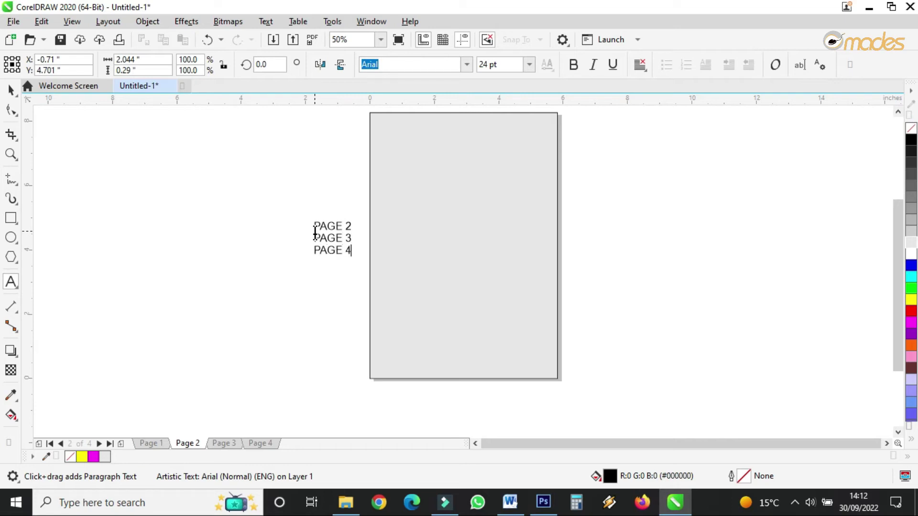
{"action": "left_click", "coordinate": [11, 89]}
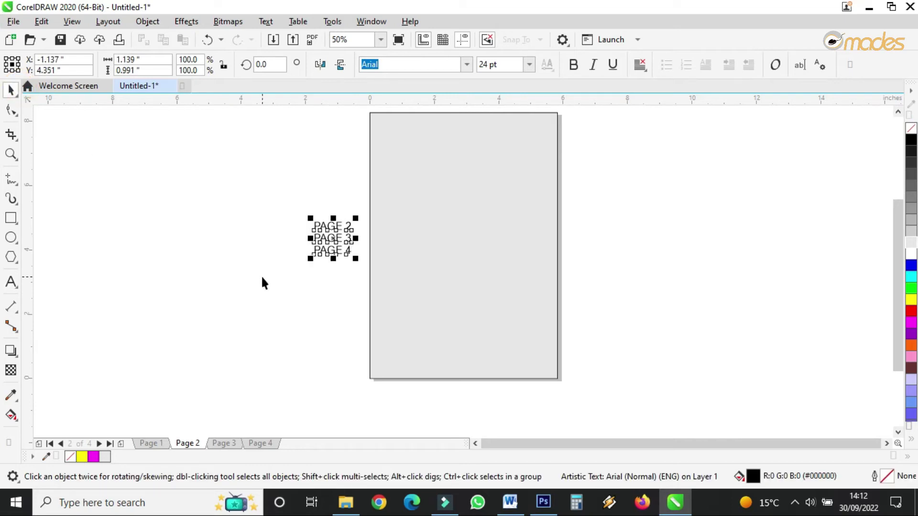
{"action": "key", "text": "ctrl+k"}
Step: Enlarge PAGE 2 and fit it on Page 2, then move PAGE 3 onto Page 3
{"action": "left_click", "coordinate": [335, 227]}
{"action": "left_click_drag", "start_coordinate": [355, 220], "coordinate": [479, 151]}
{"action": "left_click_drag", "start_coordinate": [400, 213], "coordinate": [490, 216]}
{"action": "left_click_drag", "start_coordinate": [576, 233], "coordinate": [528, 240]}
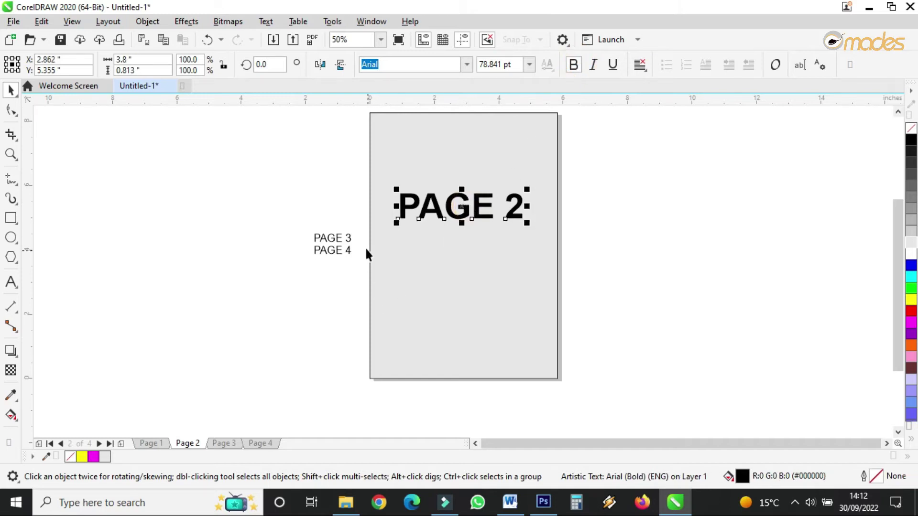
{"action": "left_click", "coordinate": [336, 241]}
{"action": "left_click_drag", "start_coordinate": [229, 441], "coordinate": [561, 136]}
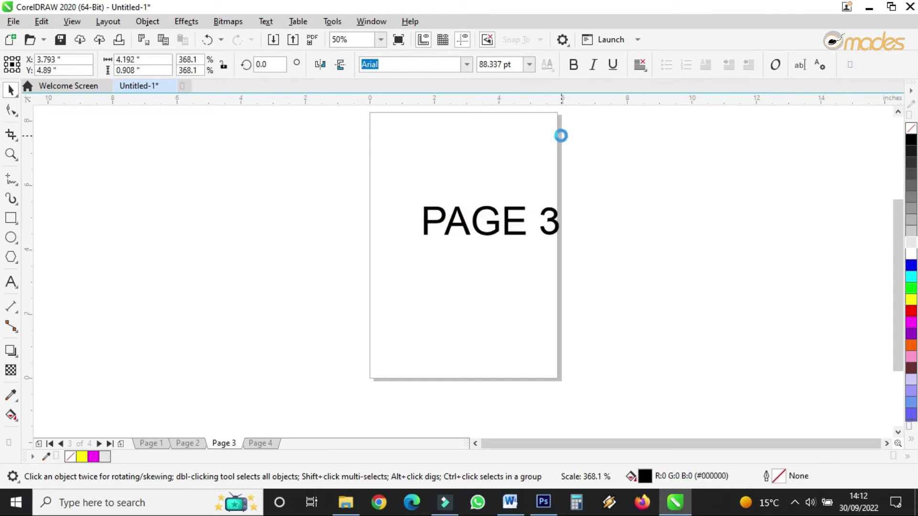
Step: Give Page 3 a yellow page-sized background and centre and bold the PAGE 3 heading
{"action": "double_click", "coordinate": [12, 219]}
{"action": "left_click", "coordinate": [911, 299]}
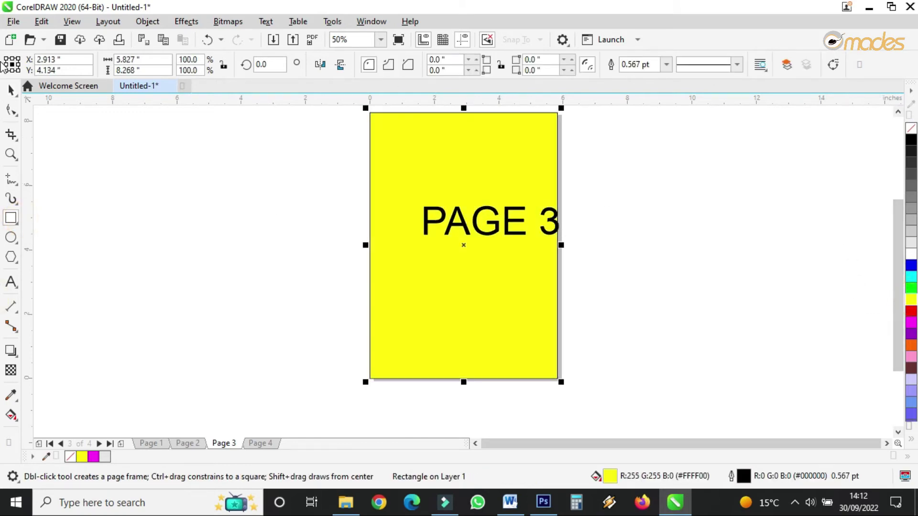
{"action": "left_click", "coordinate": [11, 90]}
{"action": "left_click", "coordinate": [503, 219]}
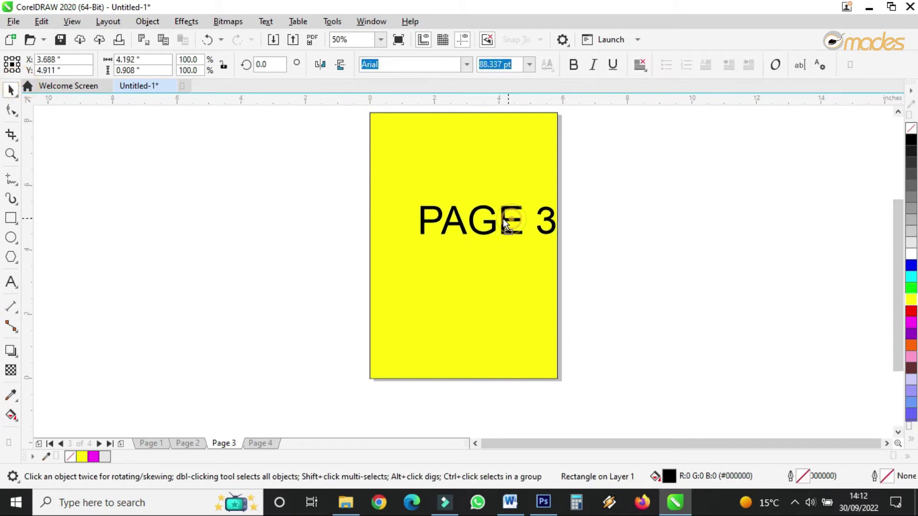
{"action": "left_click_drag", "start_coordinate": [504, 220], "coordinate": [488, 232]}
{"action": "left_click", "coordinate": [574, 64]}
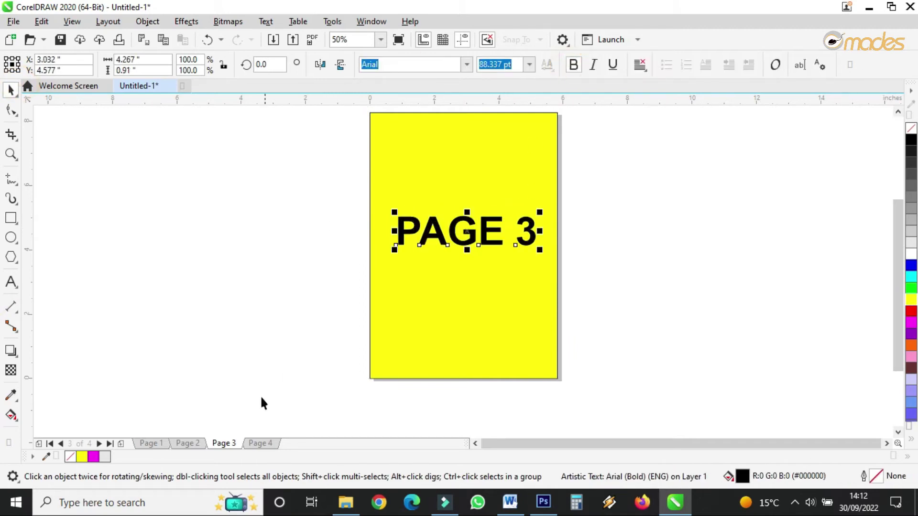
Step: Move the PAGE 4 text to Page 4 and give Page 4 an orange page-sized background
{"action": "left_click", "coordinate": [260, 443]}
{"action": "left_click", "coordinate": [151, 443]}
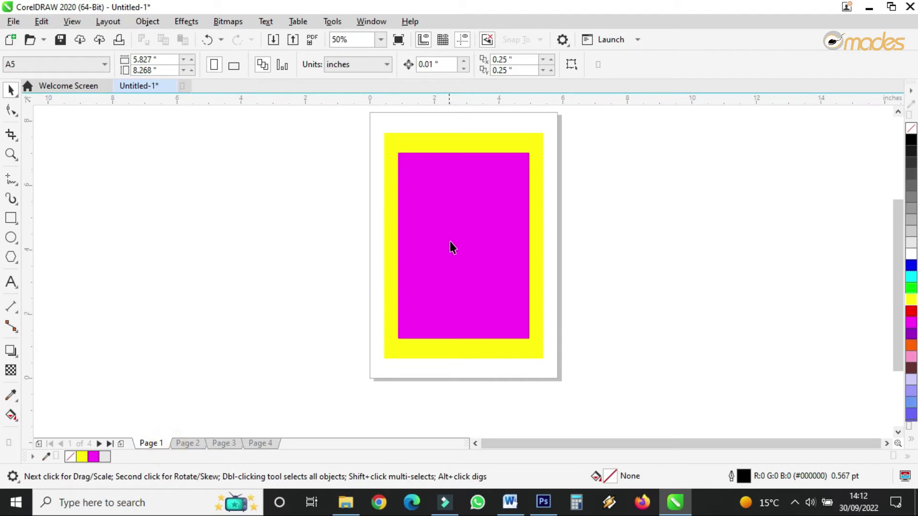
{"action": "left_click", "coordinate": [187, 444]}
{"action": "left_click_drag", "start_coordinate": [336, 251], "coordinate": [529, 269]}
{"action": "left_click", "coordinate": [13, 224]}
{"action": "double_click", "coordinate": [14, 224]}
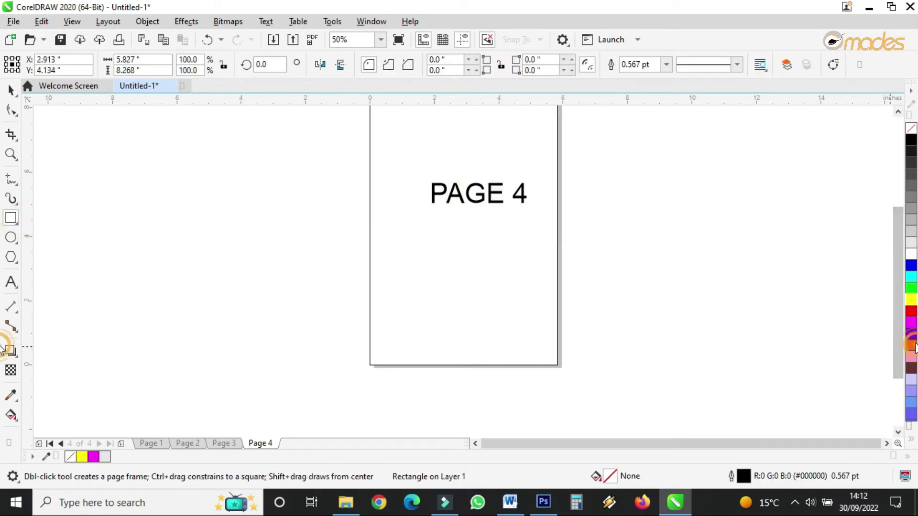
{"action": "left_click", "coordinate": [911, 345]}
{"action": "left_click", "coordinate": [11, 89]}
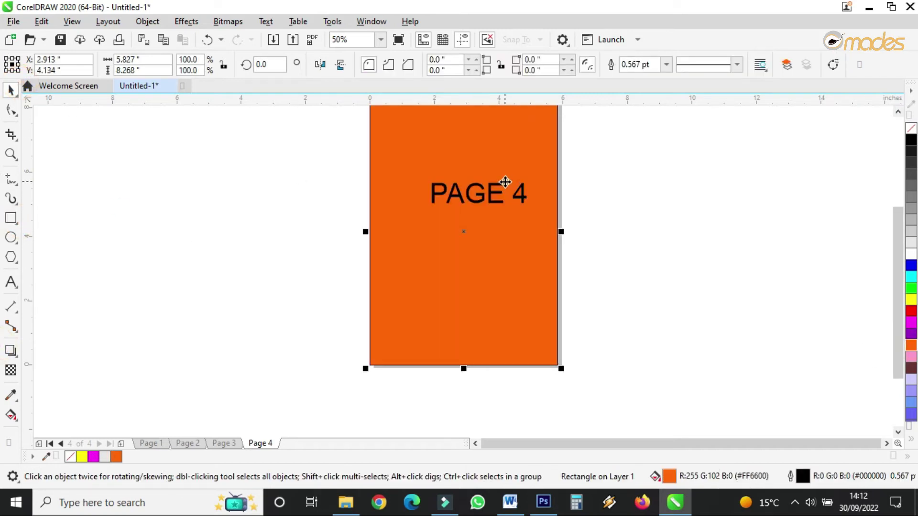
Step: Bring the PAGE 4 text onto Page 1 and change it to PAGE 1
{"action": "left_click", "coordinate": [457, 197]}
{"action": "left_click_drag", "start_coordinate": [452, 201], "coordinate": [480, 215]}
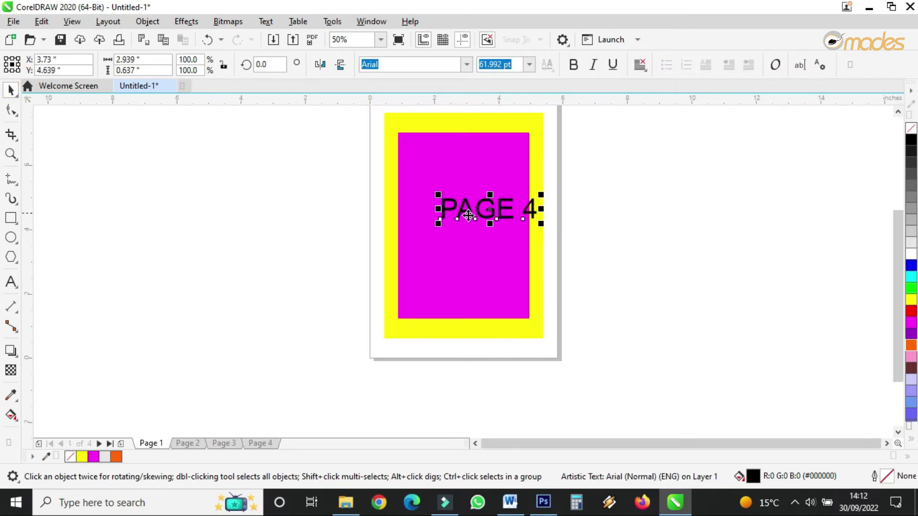
{"action": "scroll", "coordinate": [481, 215], "scroll_direction": "up", "scroll_amount": 2}
{"action": "double_click", "coordinate": [468, 211]}
{"action": "left_click", "coordinate": [596, 174]}
{"action": "left_click_drag", "start_coordinate": [582, 191], "coordinate": [560, 199]}
{"action": "type", "text": "1"}
{"action": "left_click", "coordinate": [12, 89]}
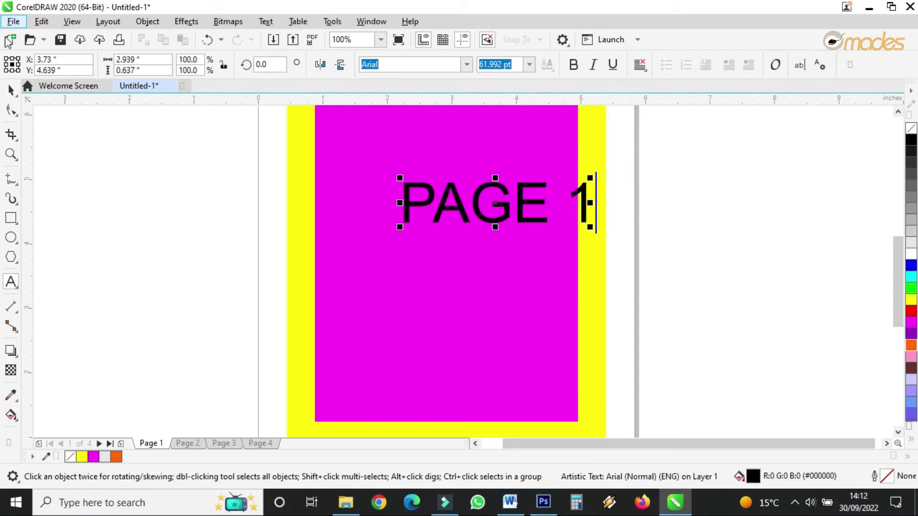
Step: Centre the PAGE 1 heading on the magenta panel of Page 1
{"action": "left_click_drag", "start_coordinate": [496, 204], "coordinate": [454, 239]}
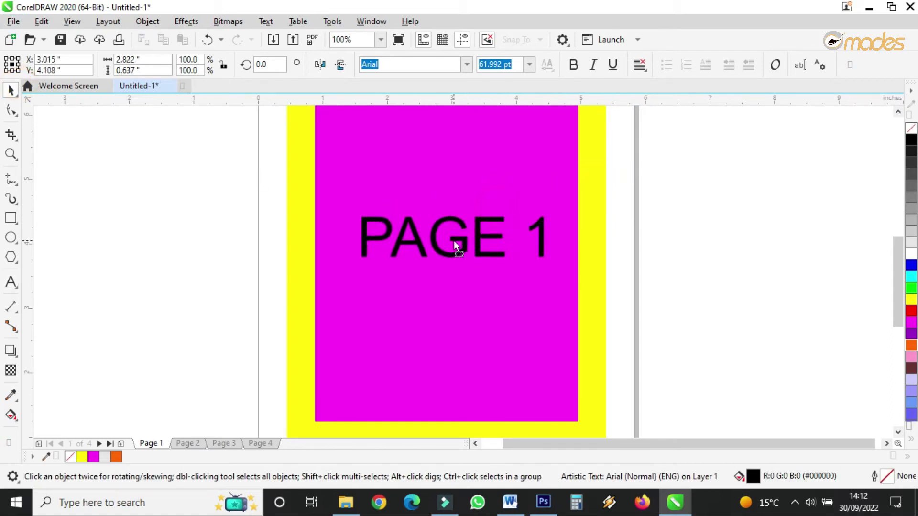
{"action": "left_click", "coordinate": [632, 257]}
{"action": "scroll", "coordinate": [500, 261], "scroll_direction": "down", "scroll_amount": 2}
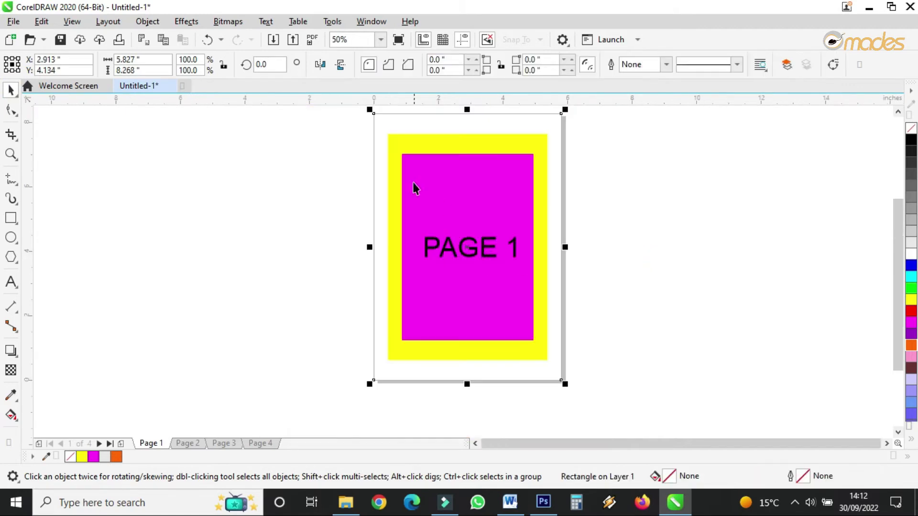
{"action": "left_click_drag", "start_coordinate": [355, 135], "coordinate": [614, 385]}
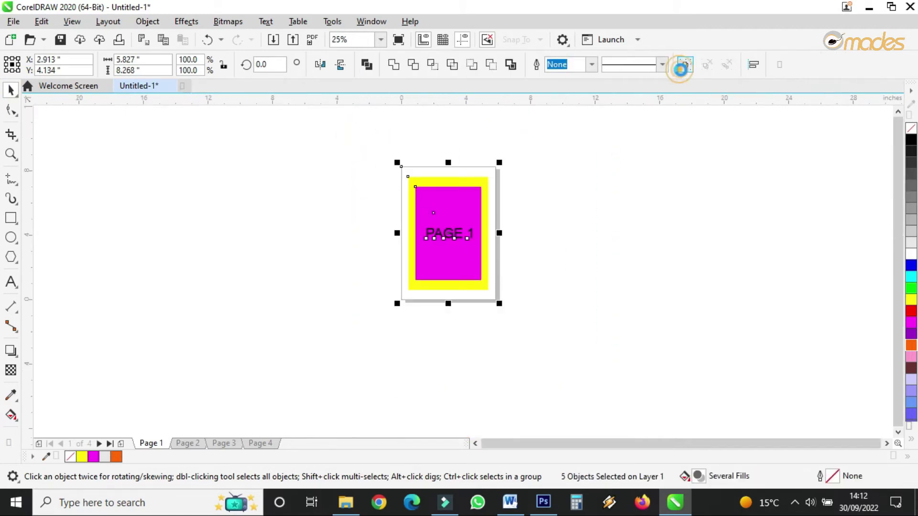
{"action": "left_click", "coordinate": [568, 252]}
{"action": "scroll", "coordinate": [435, 174], "scroll_direction": "up", "scroll_amount": 1}
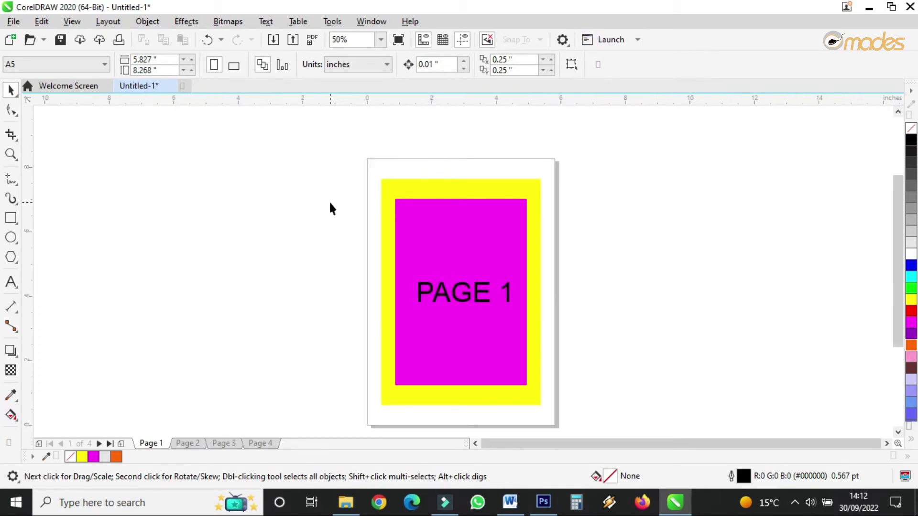
Step: Review Pages 2, 3 and 4, then return to Page 1
{"action": "left_click", "coordinate": [12, 21]}
{"action": "left_click", "coordinate": [385, 242]}
{"action": "left_click", "coordinate": [187, 443]}
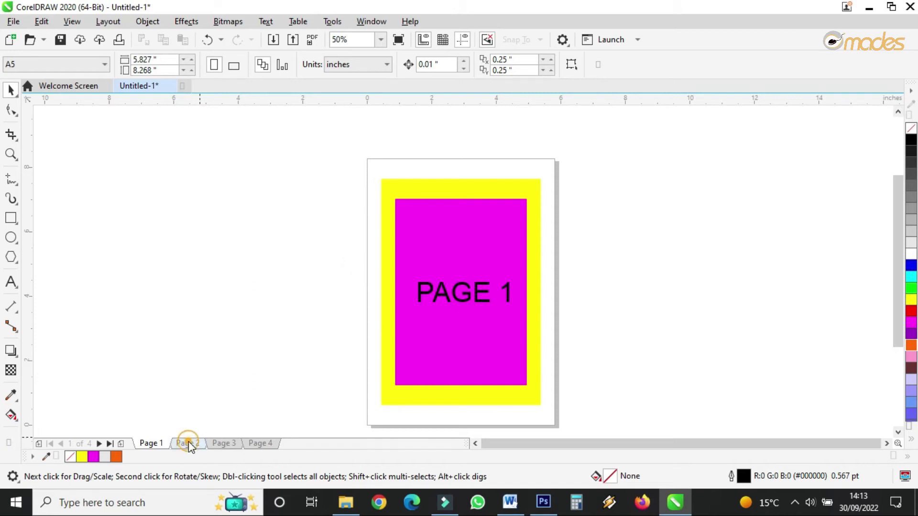
{"action": "left_click", "coordinate": [224, 444]}
{"action": "left_click", "coordinate": [261, 443]}
{"action": "left_click", "coordinate": [162, 444]}
Step: Export Page 1 as JPG - JPEG Bitmaps with the file name JPEG
{"action": "left_click", "coordinate": [15, 22]}
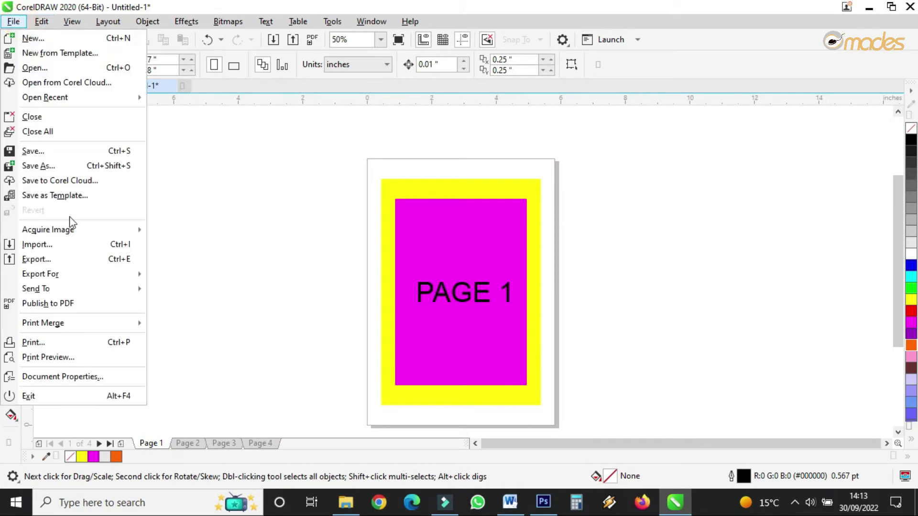
{"action": "left_click", "coordinate": [50, 259]}
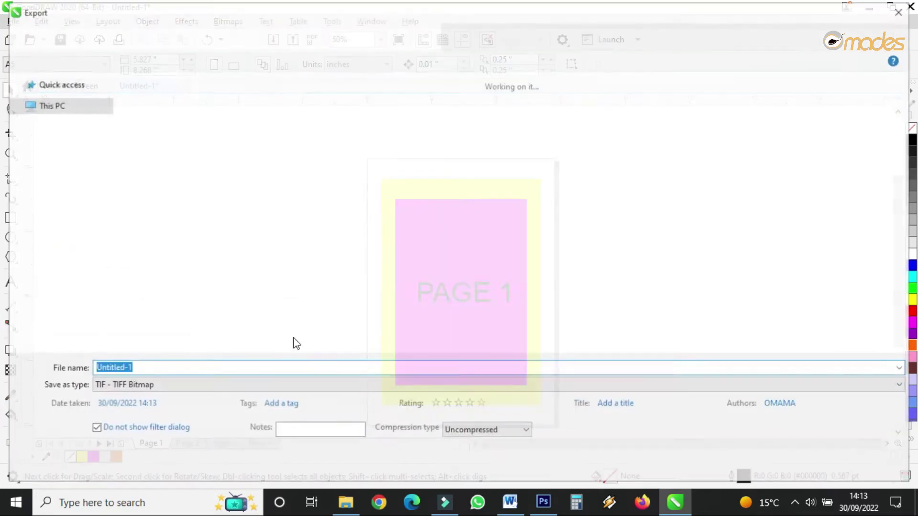
{"action": "left_click", "coordinate": [193, 388]}
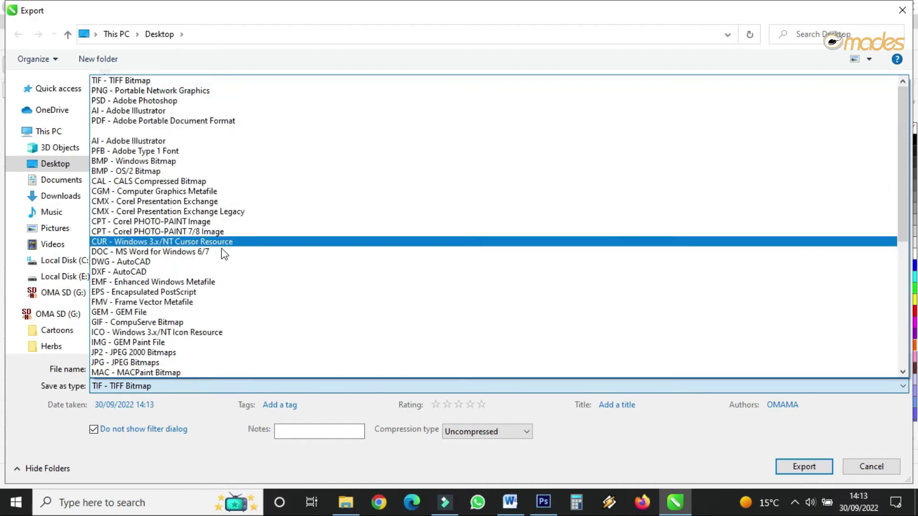
{"action": "scroll", "coordinate": [225, 287], "scroll_direction": "down", "scroll_amount": 2}
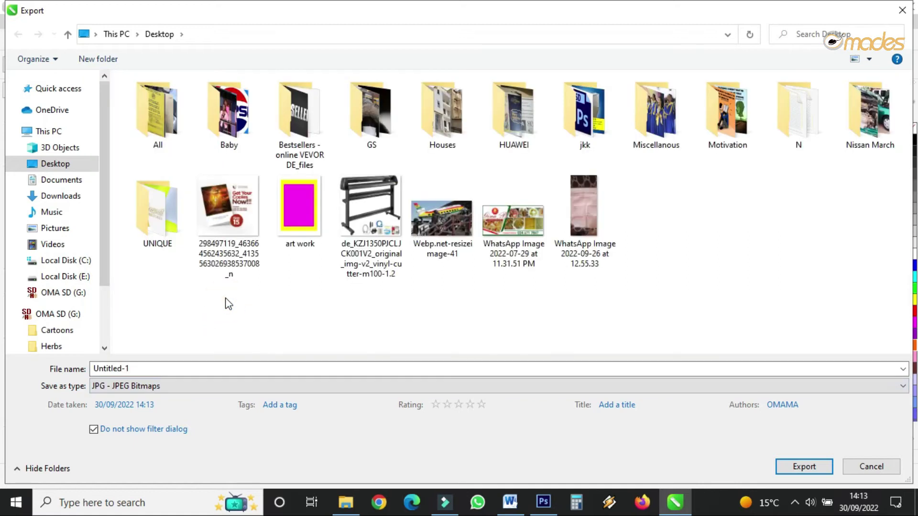
{"action": "left_click", "coordinate": [248, 382]}
{"action": "left_click", "coordinate": [250, 372]}
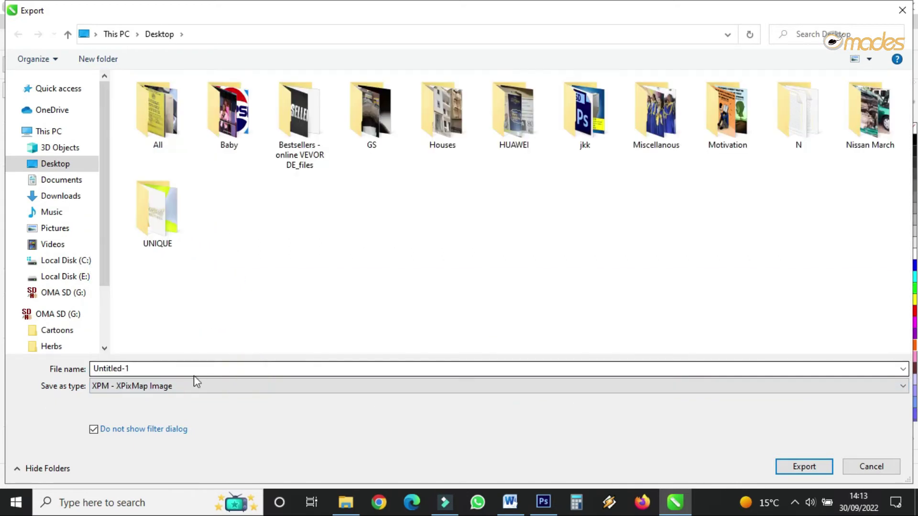
{"action": "left_click", "coordinate": [192, 385]}
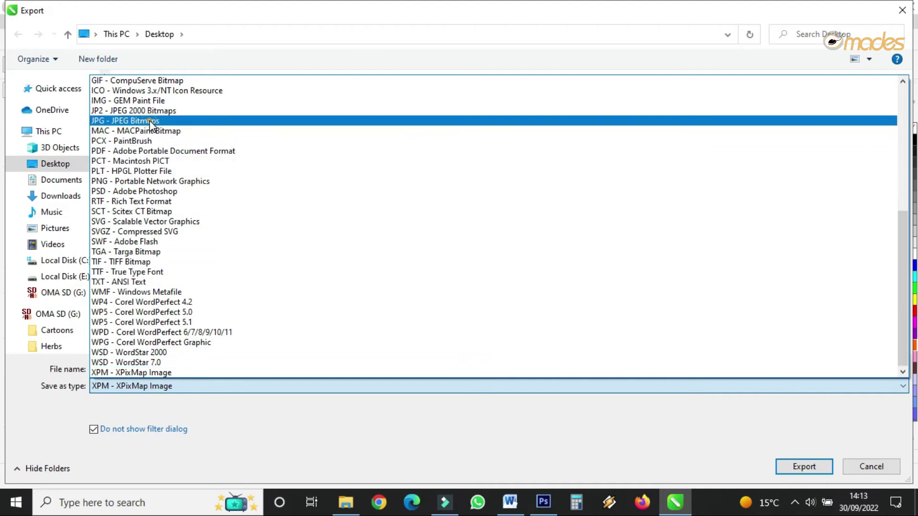
{"action": "left_click", "coordinate": [139, 121]}
{"action": "left_click", "coordinate": [139, 368]}
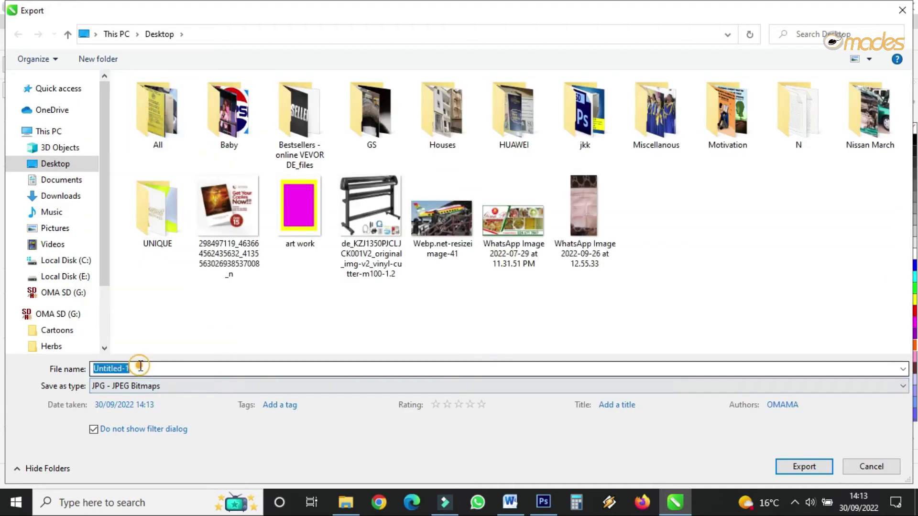
{"action": "type", "text": "JPEG"}
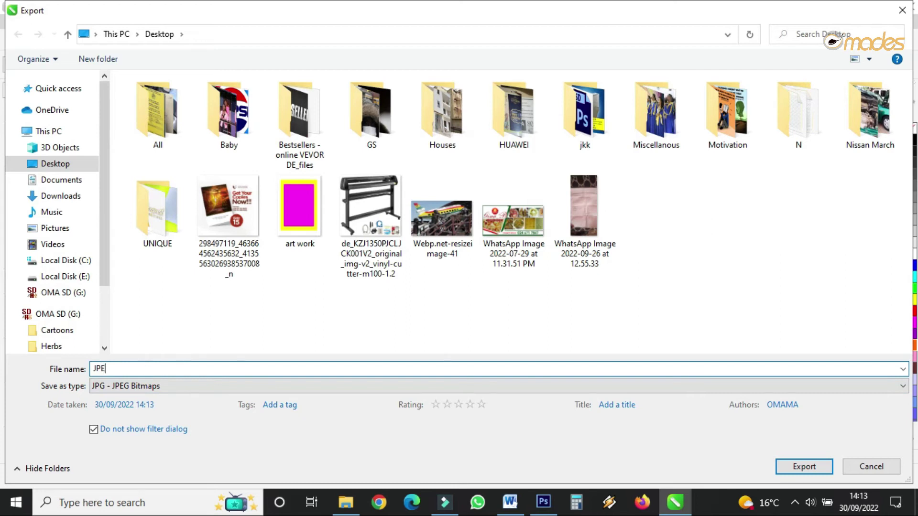
{"action": "left_click", "coordinate": [805, 469]}
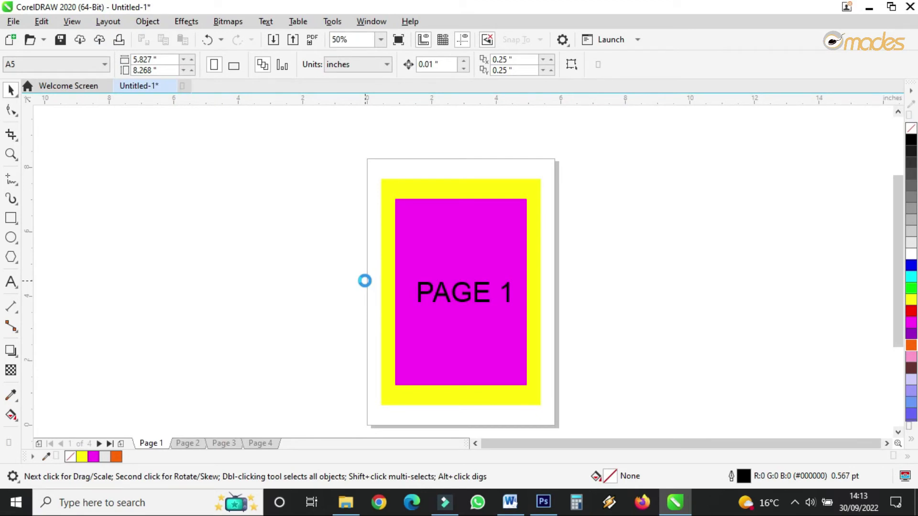
{"action": "left_click", "coordinate": [869, 8]}
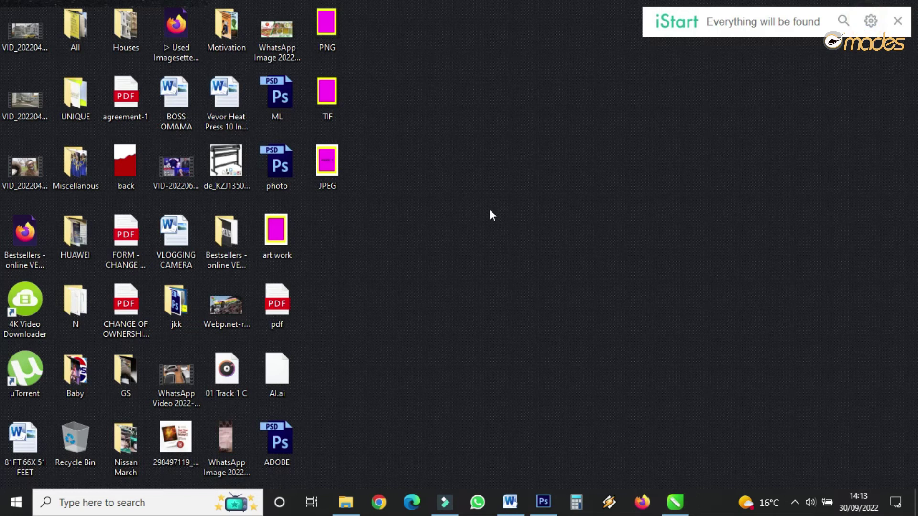
Step: View the JPEG image in Photos, close it, and restore CorelDRAW
{"action": "double_click", "coordinate": [333, 165]}
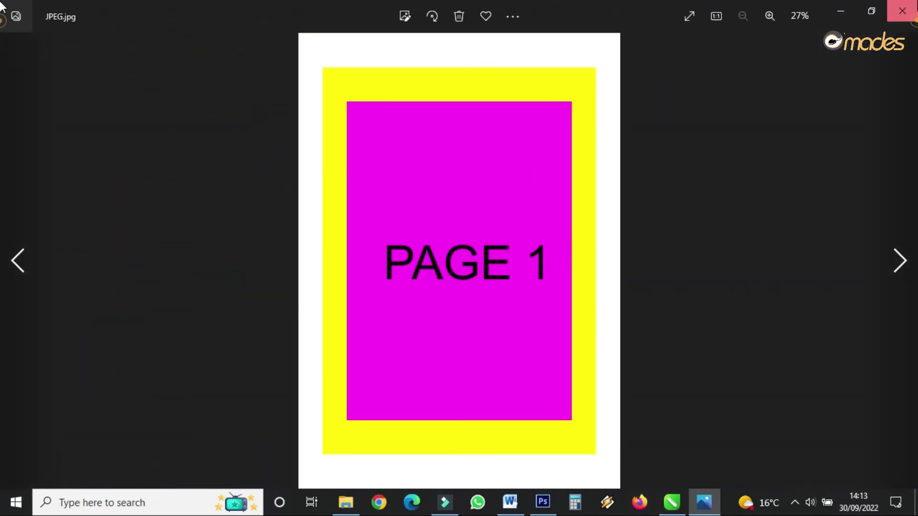
{"action": "left_click", "coordinate": [903, 11]}
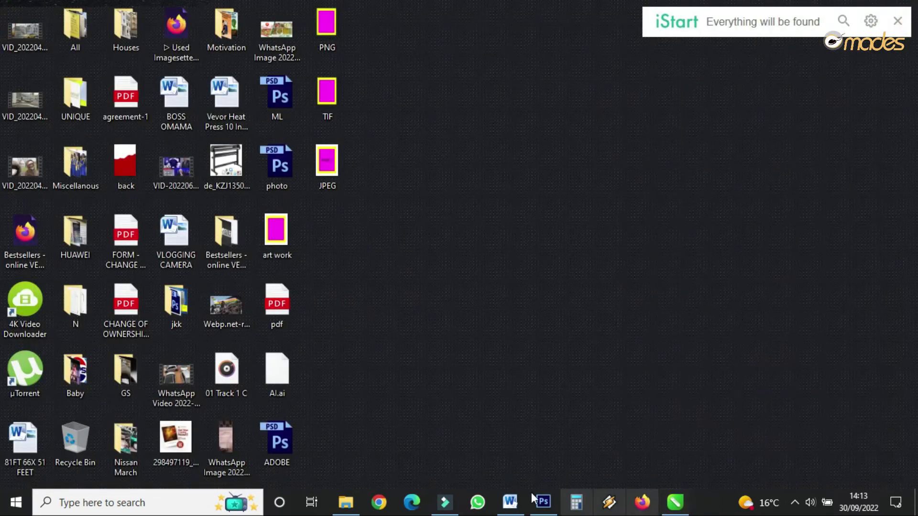
{"action": "left_click", "coordinate": [675, 502]}
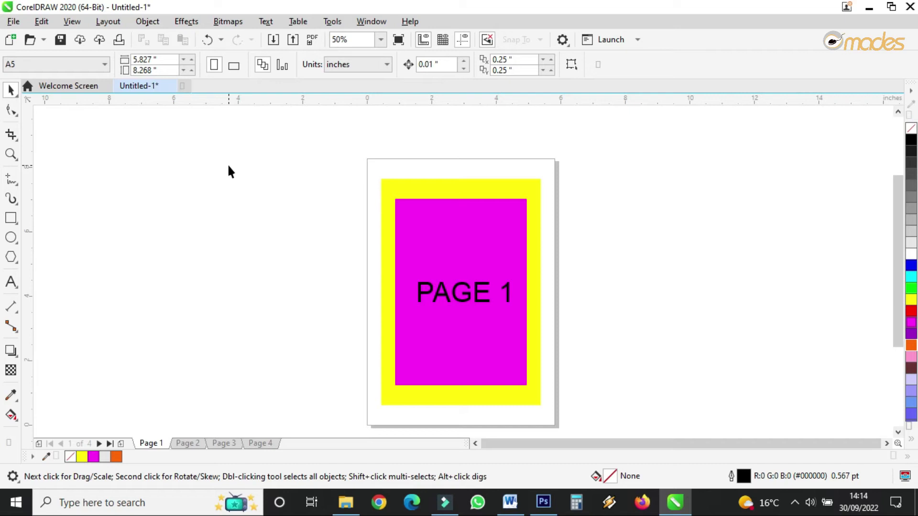
Step: Start an export with Save as type set to PDF - Adobe Portable Document Format
{"action": "left_click", "coordinate": [13, 22]}
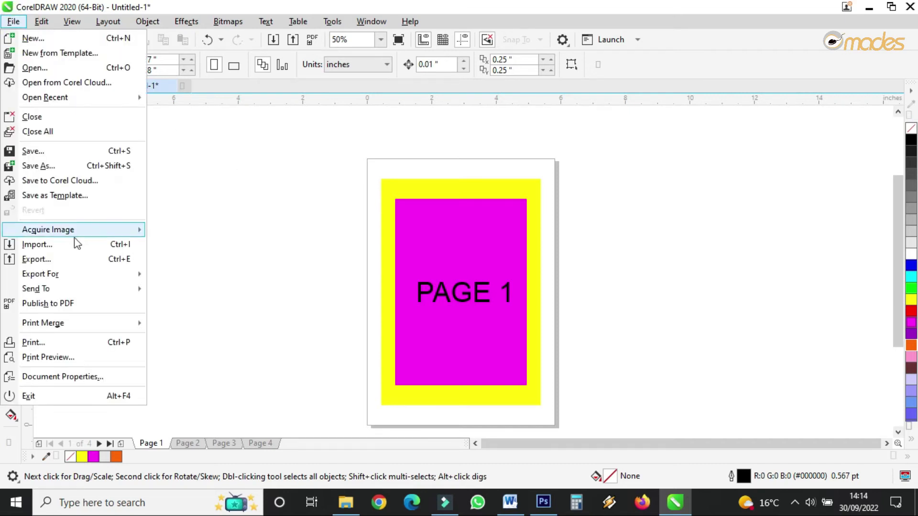
{"action": "left_click", "coordinate": [58, 259]}
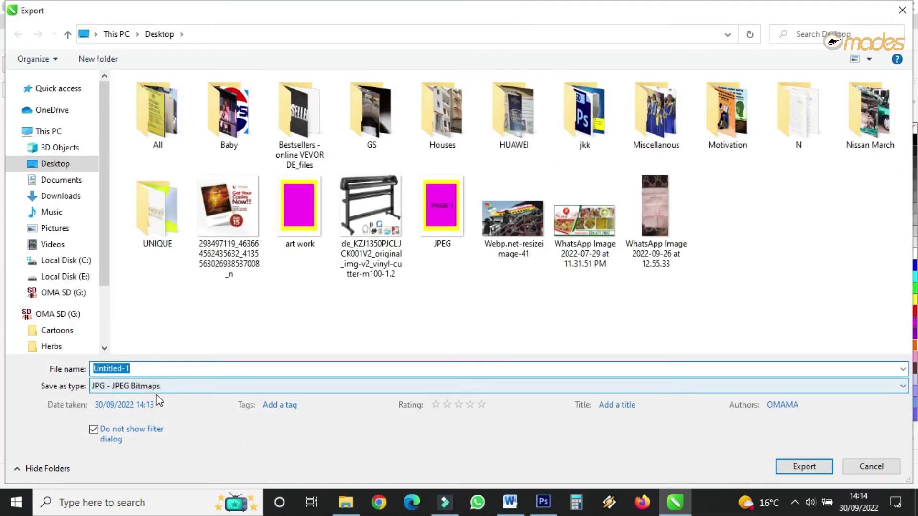
{"action": "left_click", "coordinate": [148, 386]}
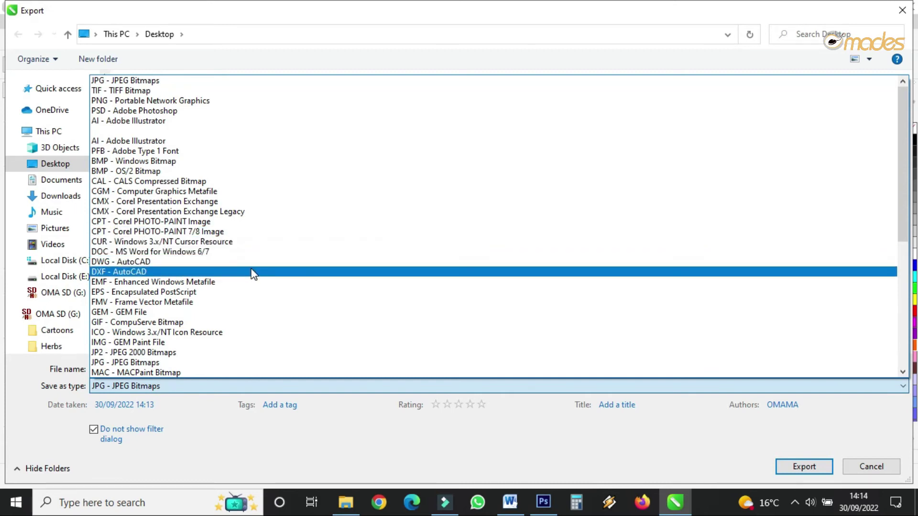
{"action": "scroll", "coordinate": [252, 278], "scroll_direction": "down", "scroll_amount": 2}
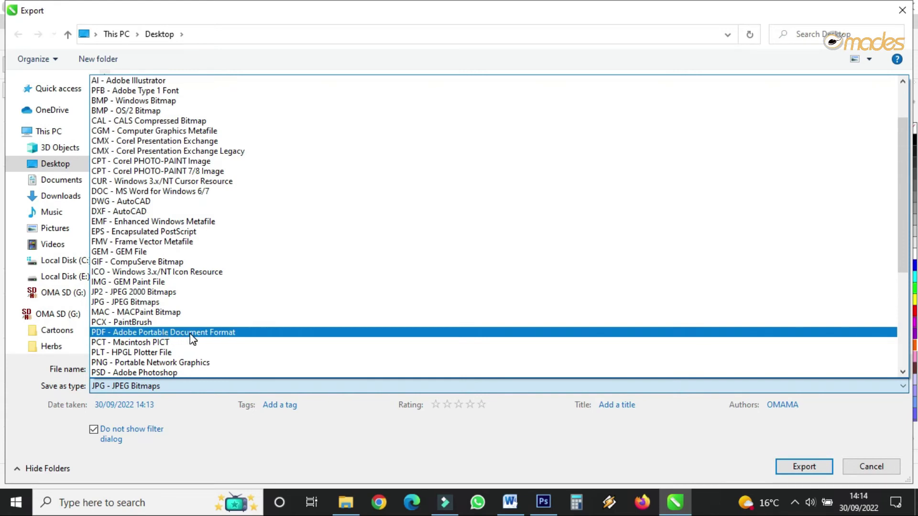
{"action": "left_click", "coordinate": [162, 332]}
{"action": "left_click", "coordinate": [150, 365]}
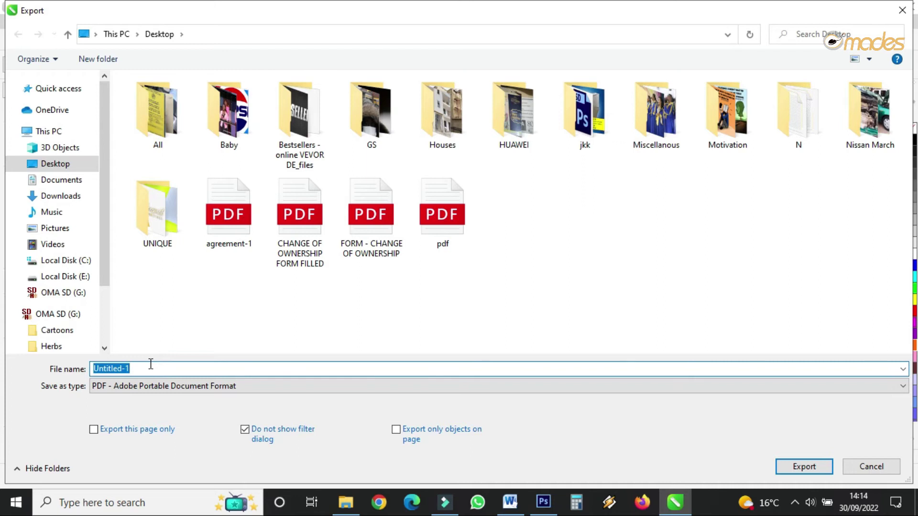
Step: Name the export 'PDF MORE' and have the PDF settings dialog shown during export
{"action": "type", "text": "PDF MR"}
{"action": "key", "text": "BackSpace"}
{"action": "type", "text": "ORE"}
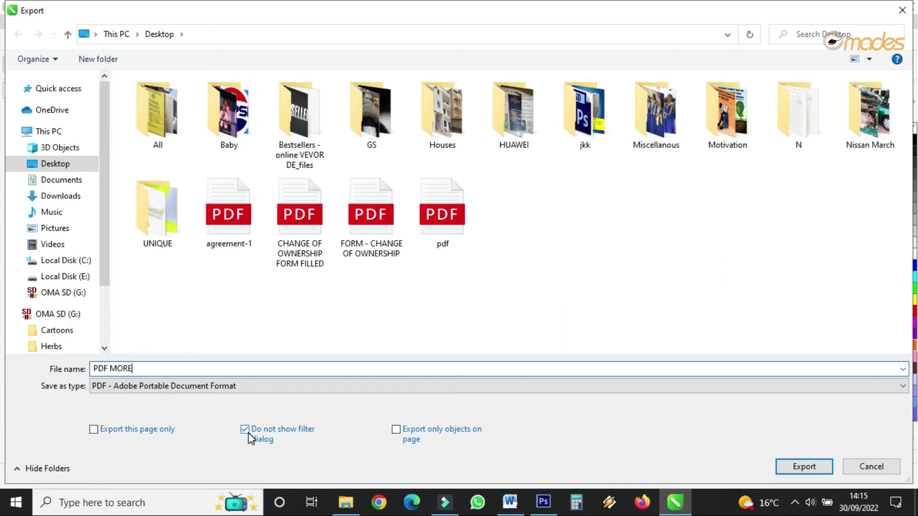
{"action": "left_click", "coordinate": [248, 433]}
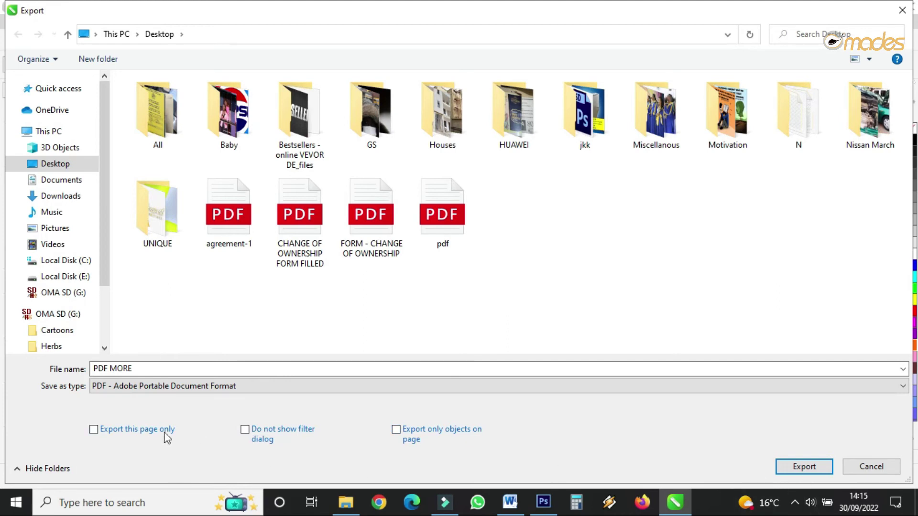
{"action": "left_click", "coordinate": [143, 434]}
{"action": "left_click", "coordinate": [143, 434]}
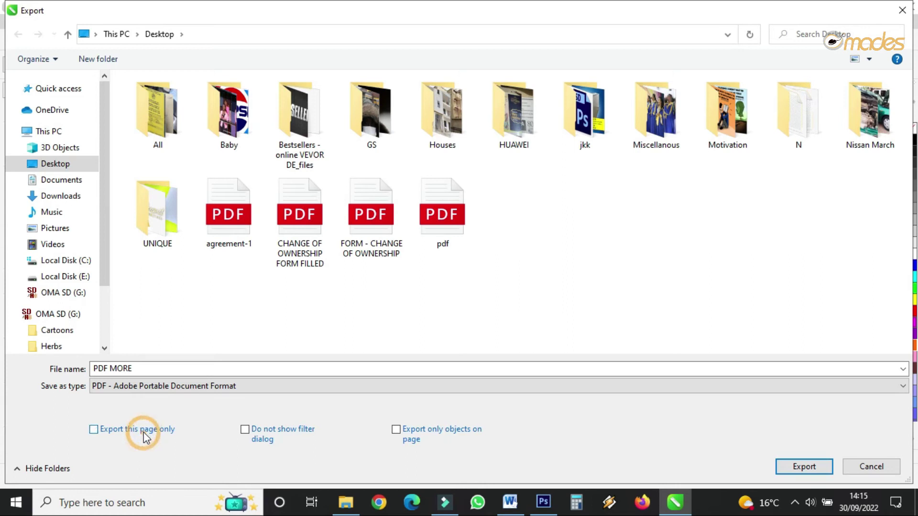
{"action": "left_click", "coordinate": [804, 468]}
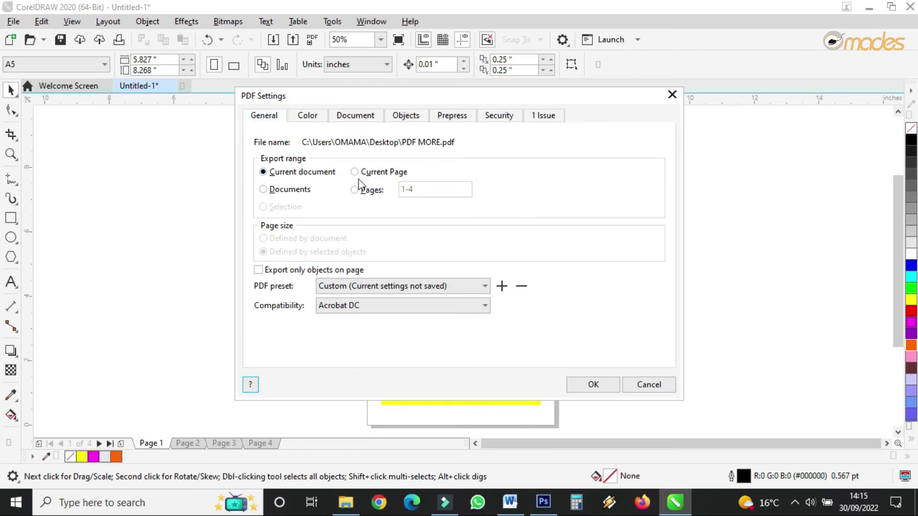
Step: Pick Current Page, cancel the trial PDF export, and switch to Page 2
{"action": "left_click", "coordinate": [388, 173]}
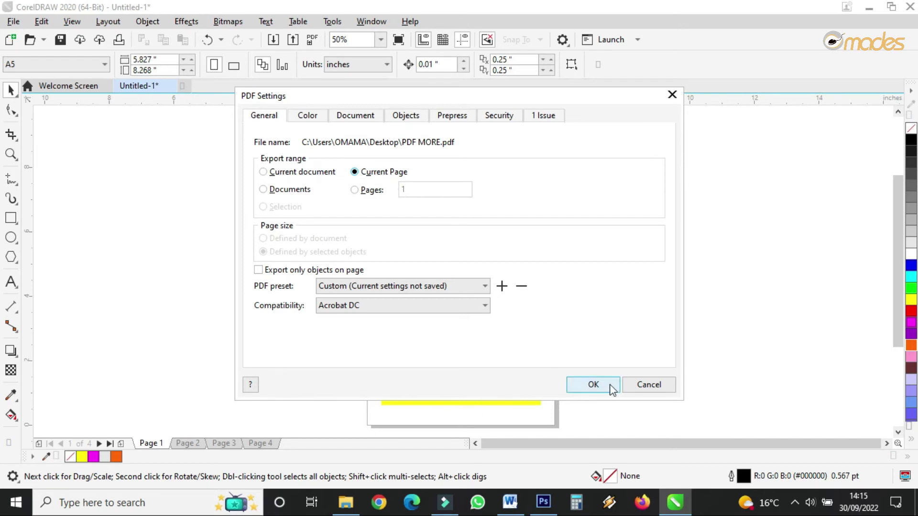
{"action": "left_click", "coordinate": [654, 388]}
{"action": "left_click", "coordinate": [202, 444]}
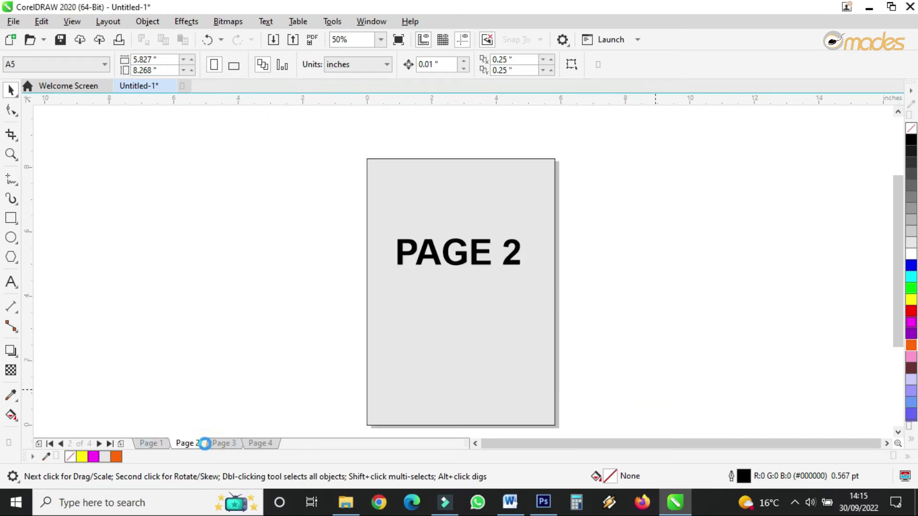
Step: Export the document from the File menu as a PDF named 'PDF MORE'
{"action": "left_click", "coordinate": [14, 22]}
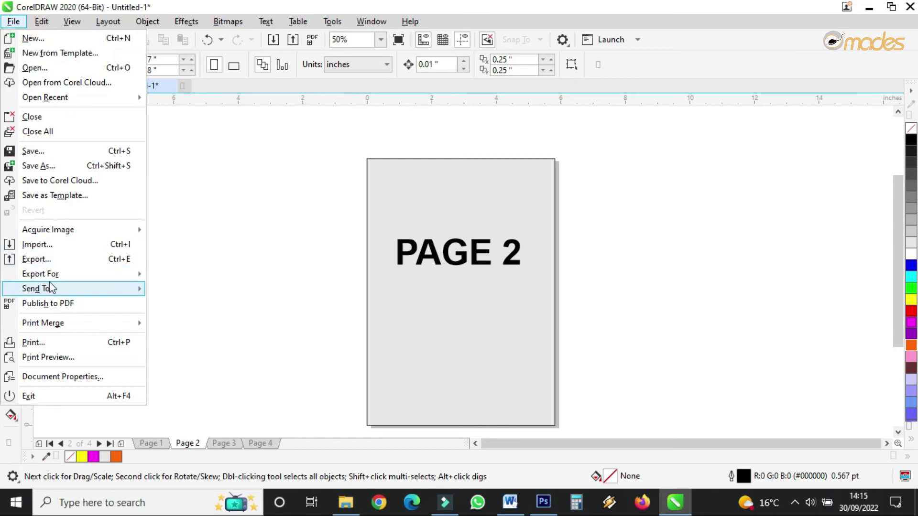
{"action": "left_click", "coordinate": [49, 260]}
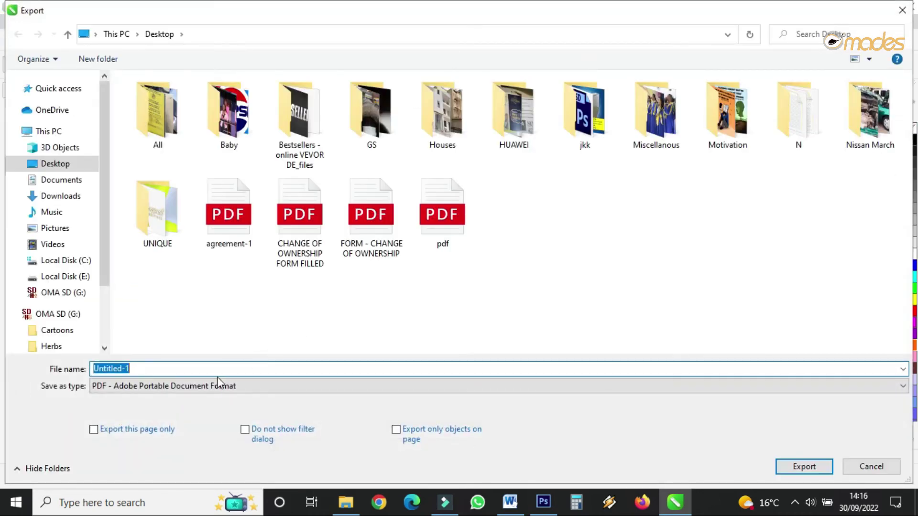
{"action": "type", "text": "PD"}
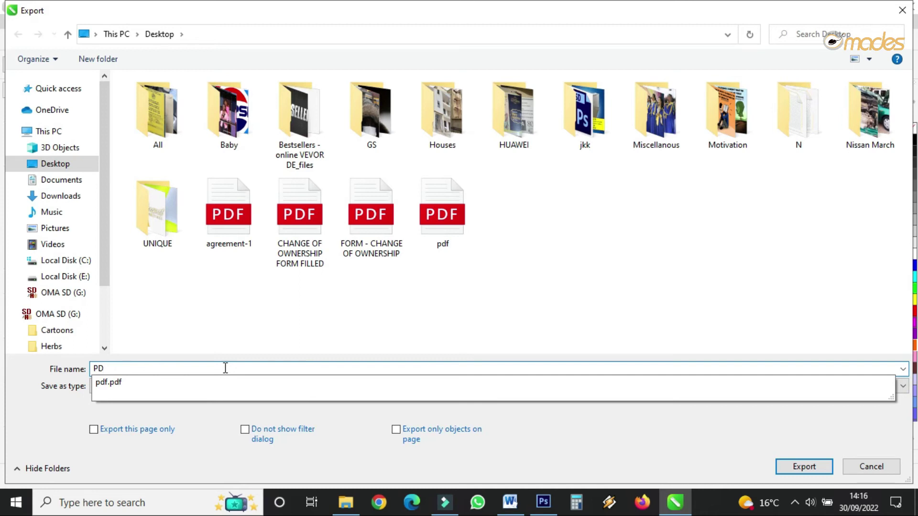
{"action": "type", "text": "F M"}
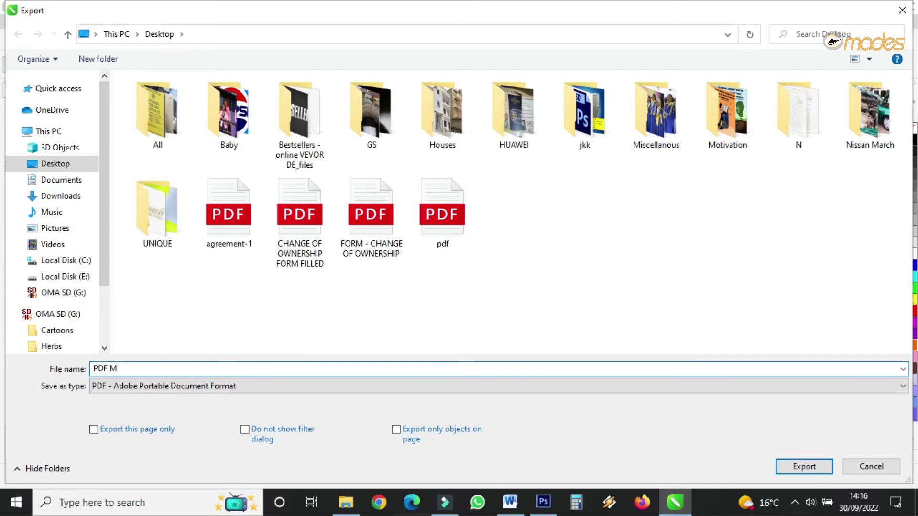
{"action": "type", "text": "ORE"}
{"action": "left_click", "coordinate": [804, 467]}
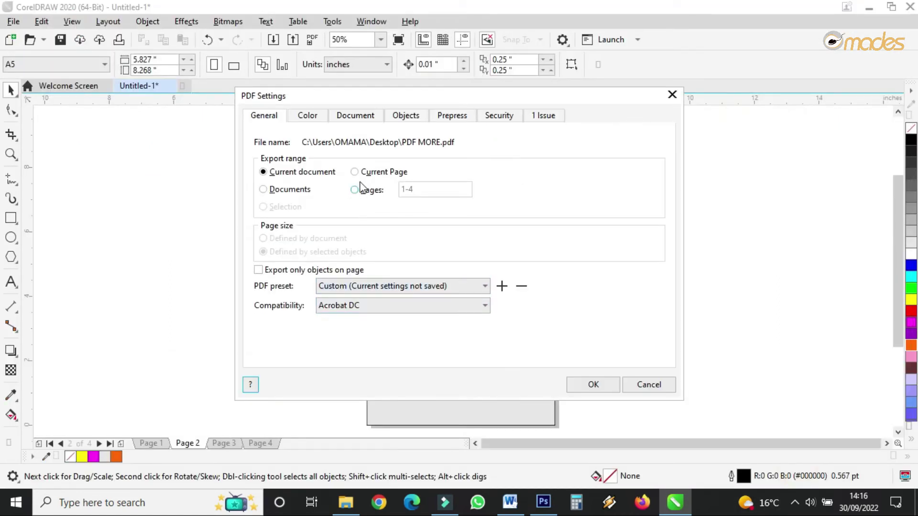
Step: Limit the PDF to pages 1-4, keep Acrobat DC compatibility, and review the Color settings
{"action": "left_click", "coordinate": [377, 173]}
{"action": "left_click", "coordinate": [295, 174]}
{"action": "left_click", "coordinate": [364, 192]}
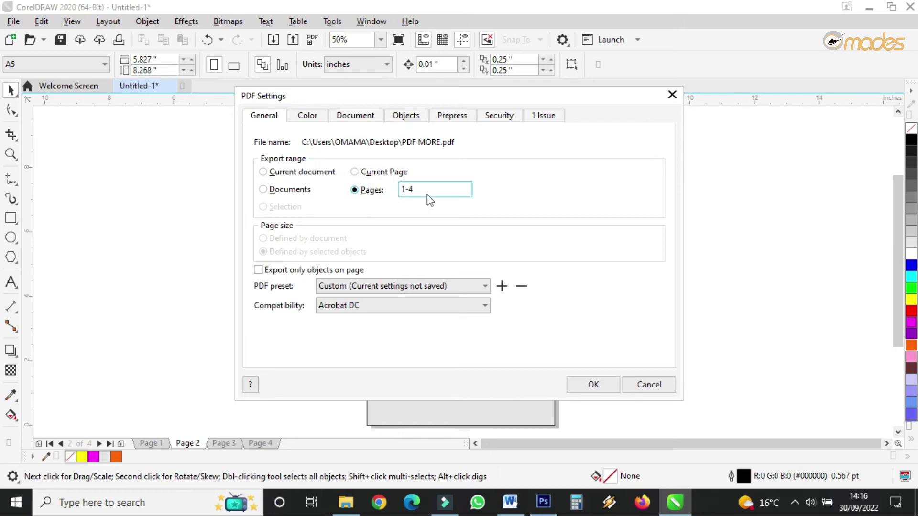
{"action": "left_click_drag", "start_coordinate": [425, 189], "coordinate": [411, 189]}
{"action": "left_click", "coordinate": [405, 189]}
{"action": "left_click", "coordinate": [371, 304]}
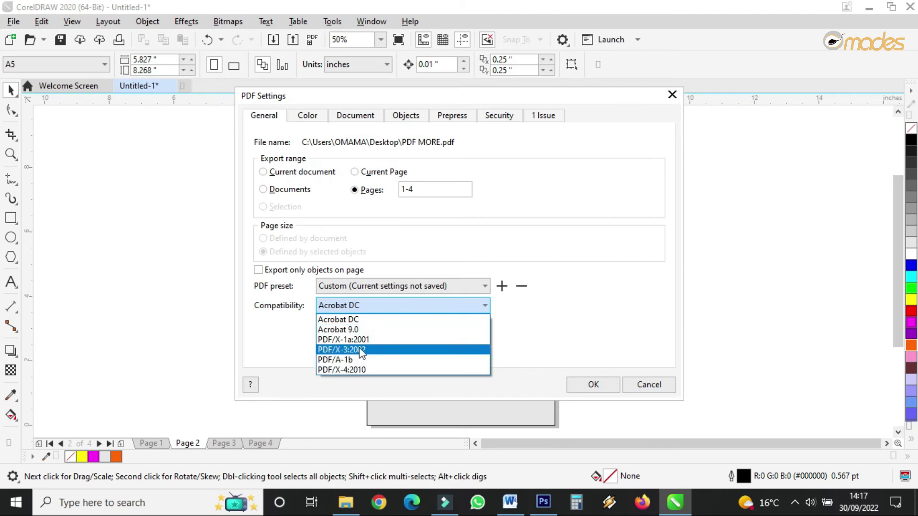
{"action": "left_click", "coordinate": [557, 321]}
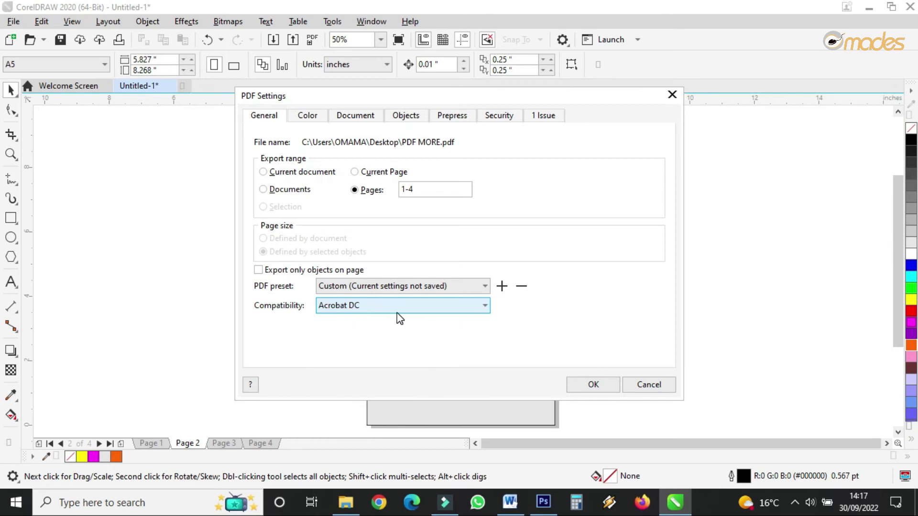
{"action": "left_click", "coordinate": [311, 119]}
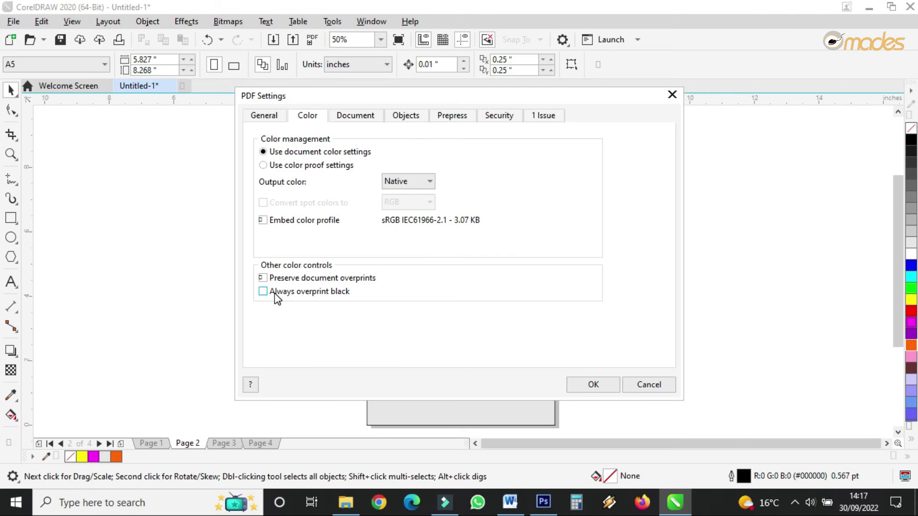
Step: Review the Document, Objects, Prepress and Security settings, confirm pages 1-4, and export
{"action": "left_click", "coordinate": [357, 119]}
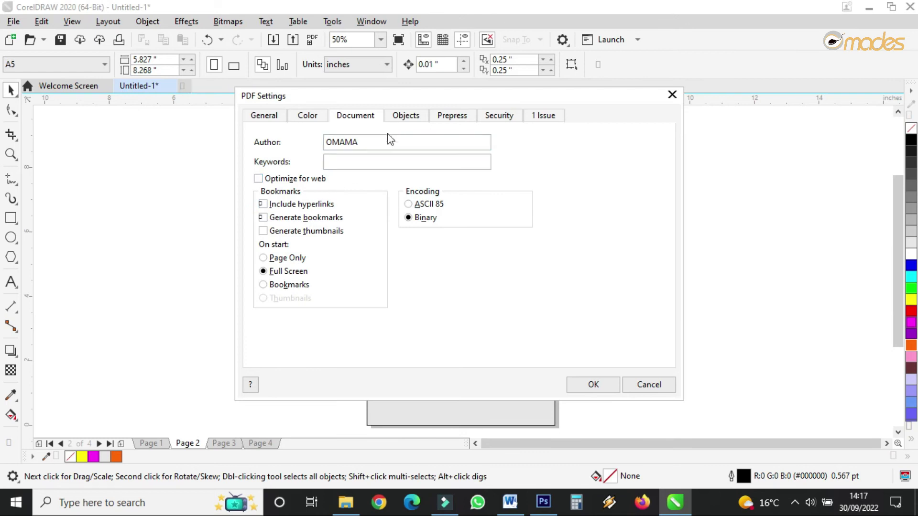
{"action": "left_click", "coordinate": [403, 118]}
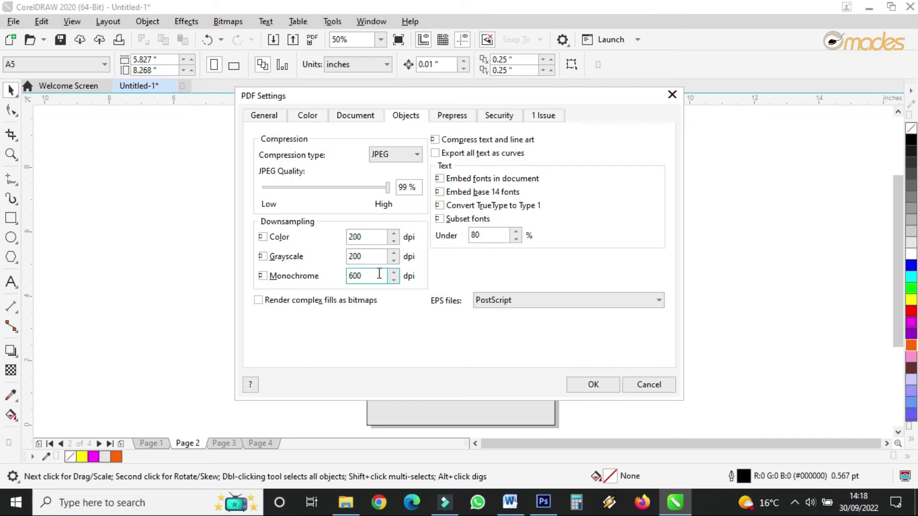
{"action": "left_click", "coordinate": [449, 117]}
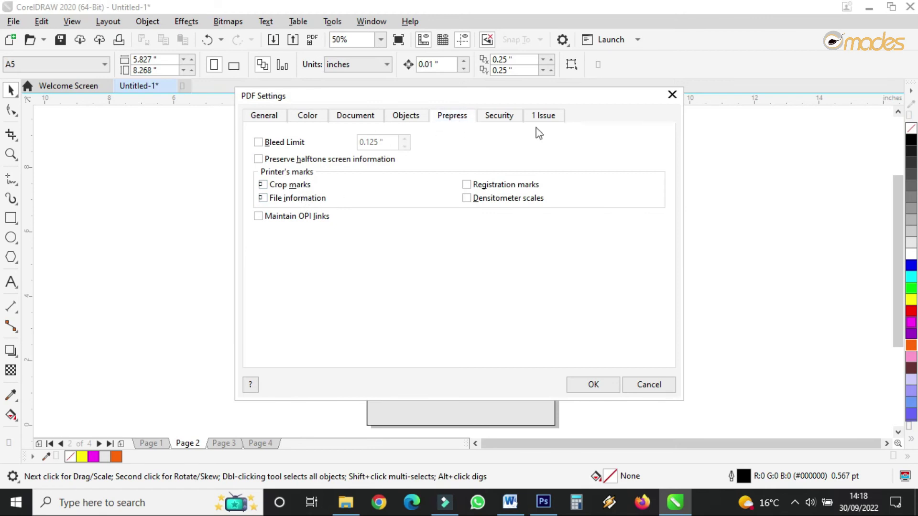
{"action": "left_click", "coordinate": [501, 119]}
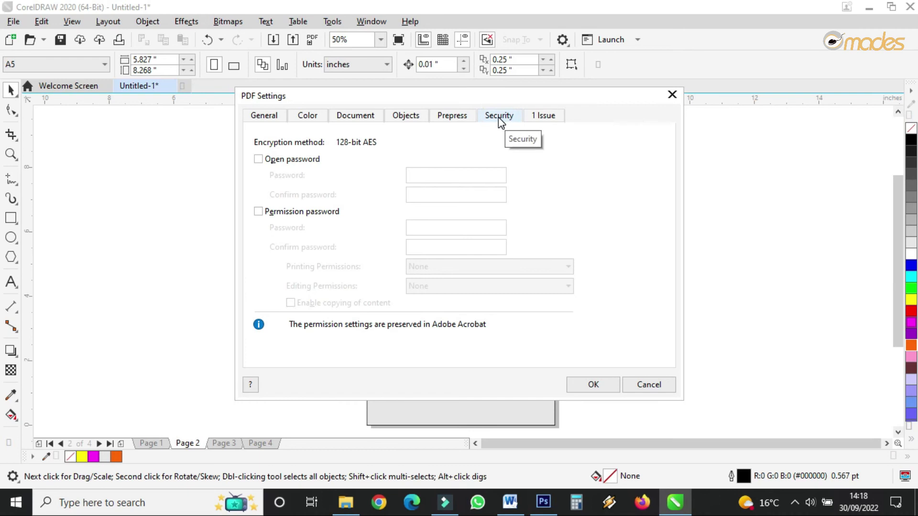
{"action": "left_click", "coordinate": [279, 119]}
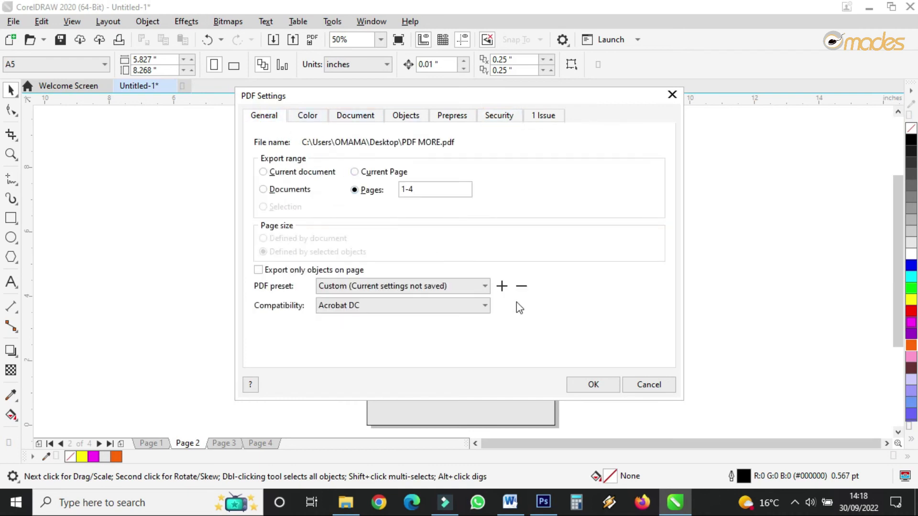
{"action": "left_click", "coordinate": [411, 189]}
{"action": "left_click", "coordinate": [591, 384]}
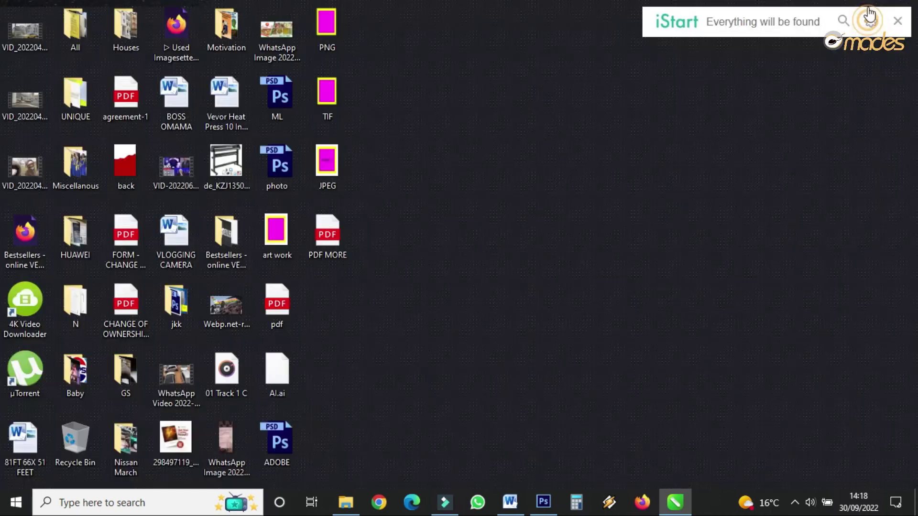
Step: Open PDF MORE.pdf from the desktop in Edge and scroll through all four pages
{"action": "left_click", "coordinate": [869, 7]}
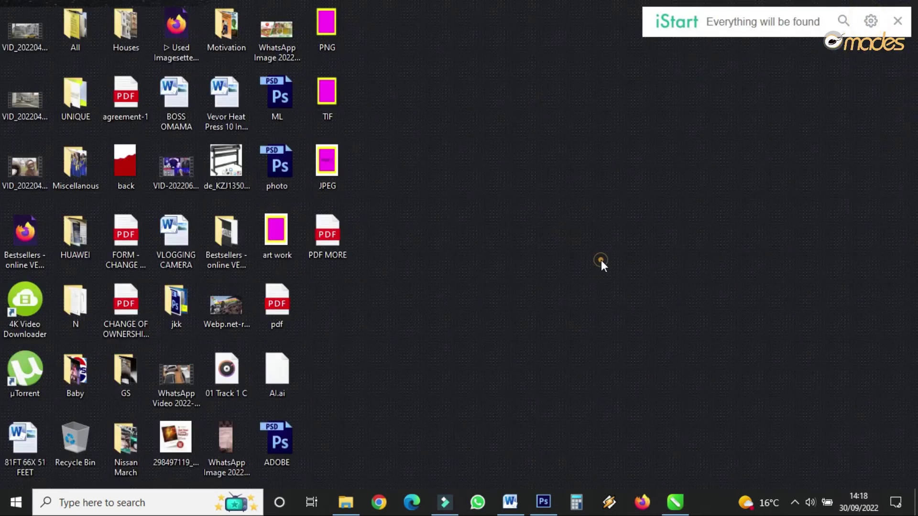
{"action": "double_click", "coordinate": [317, 245]}
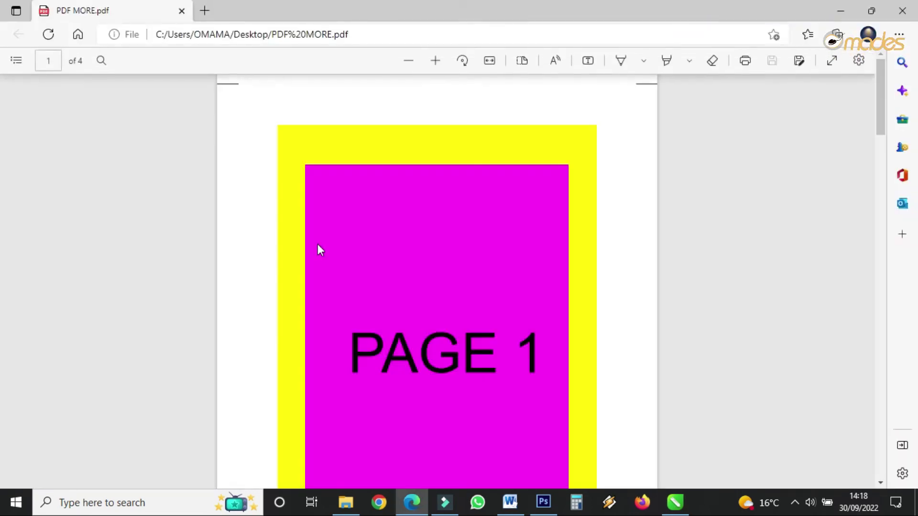
{"action": "scroll", "coordinate": [461, 297], "scroll_direction": "down", "scroll_amount": 6}
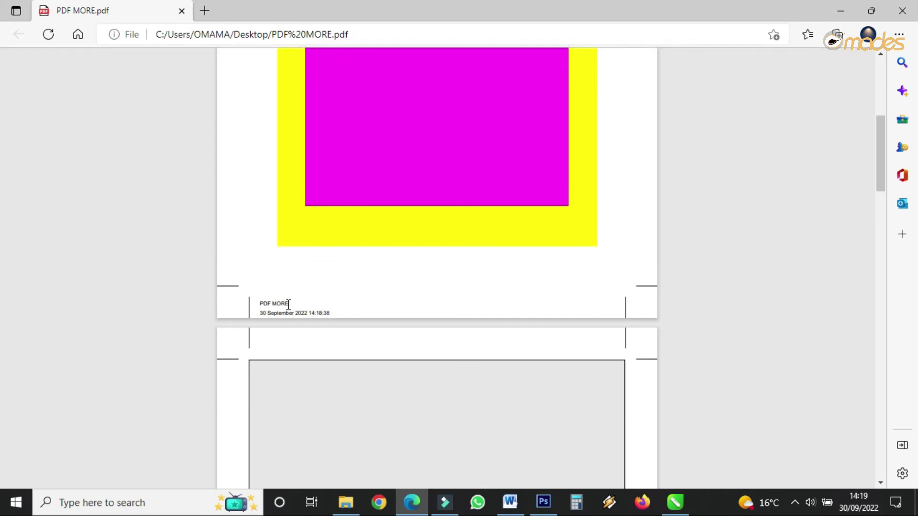
{"action": "scroll", "coordinate": [289, 304], "scroll_direction": "down", "scroll_amount": 10}
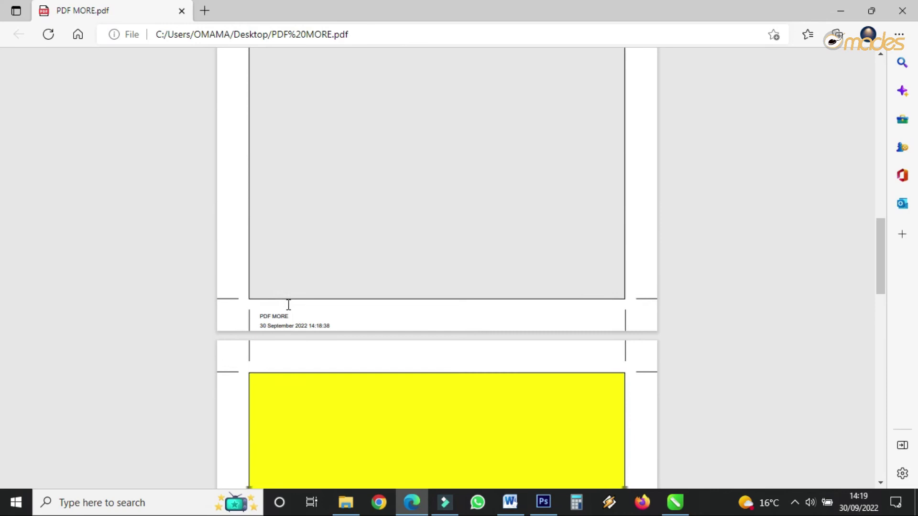
{"action": "scroll", "coordinate": [289, 305], "scroll_direction": "down", "scroll_amount": 15}
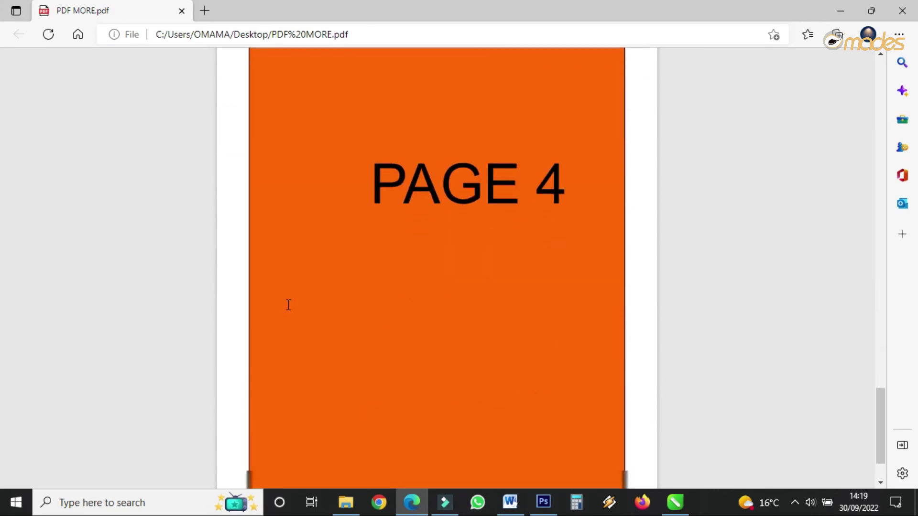
{"action": "scroll", "coordinate": [289, 304], "scroll_direction": "up", "scroll_amount": 4}
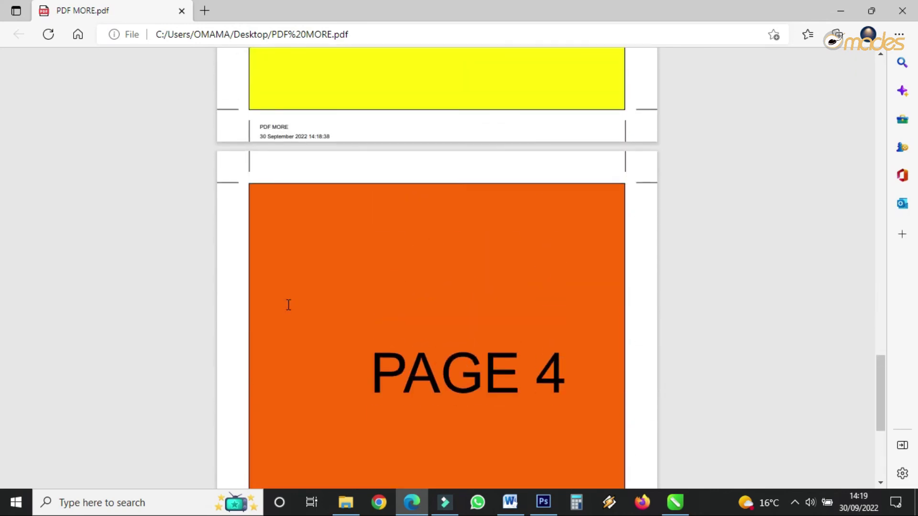
{"action": "scroll", "coordinate": [289, 305], "scroll_direction": "up", "scroll_amount": 20}
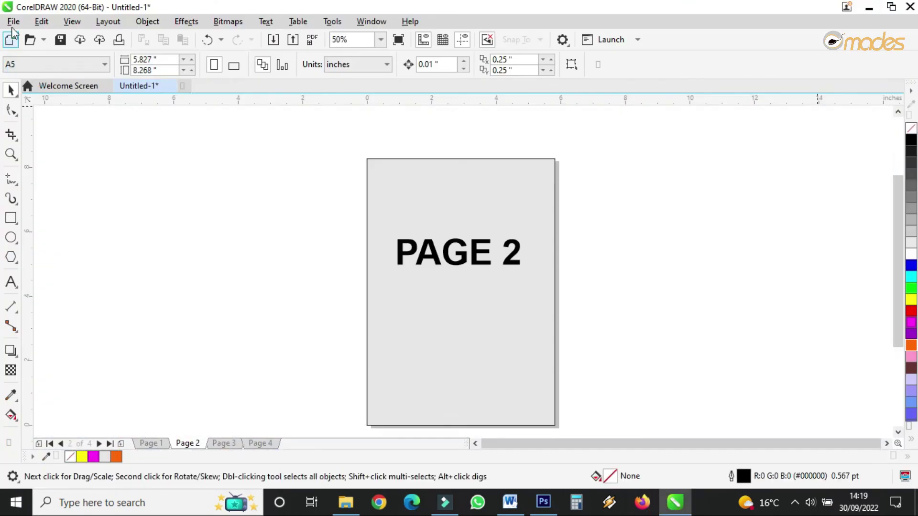
Step: Start a PDF export named 'PDF SECURITY' and show its Security settings
{"action": "left_click", "coordinate": [13, 21]}
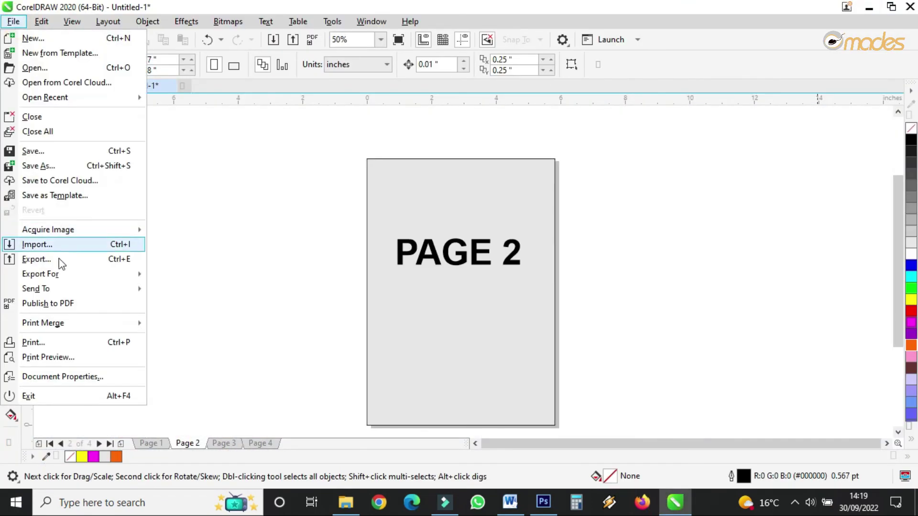
{"action": "mouse_move", "coordinate": [42, 276]}
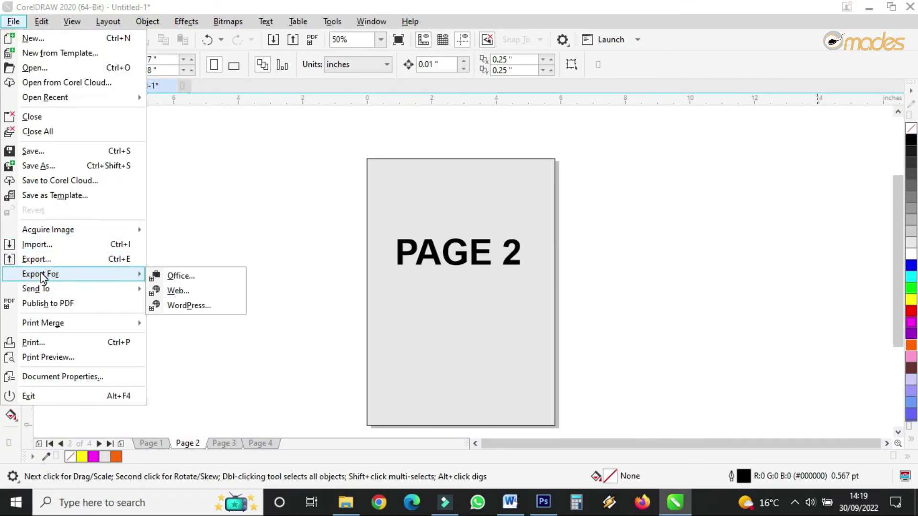
{"action": "left_click", "coordinate": [35, 259]}
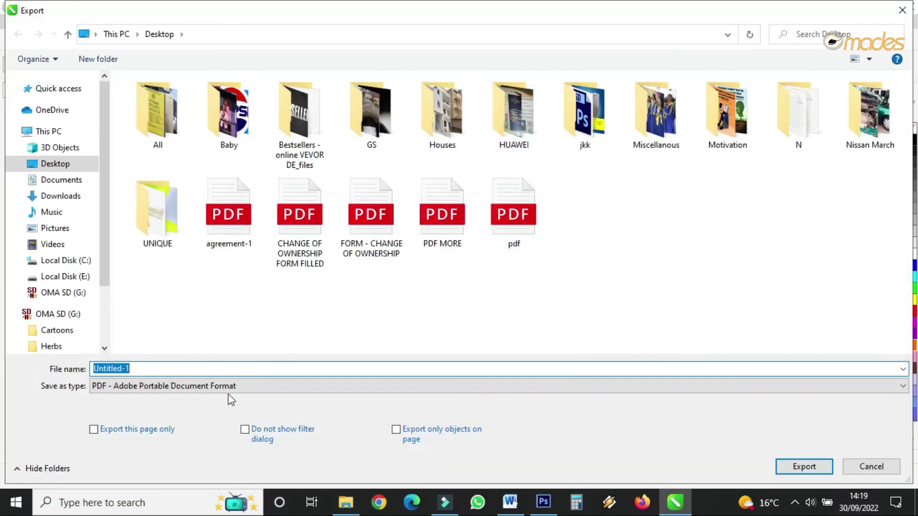
{"action": "type", "text": "P"}
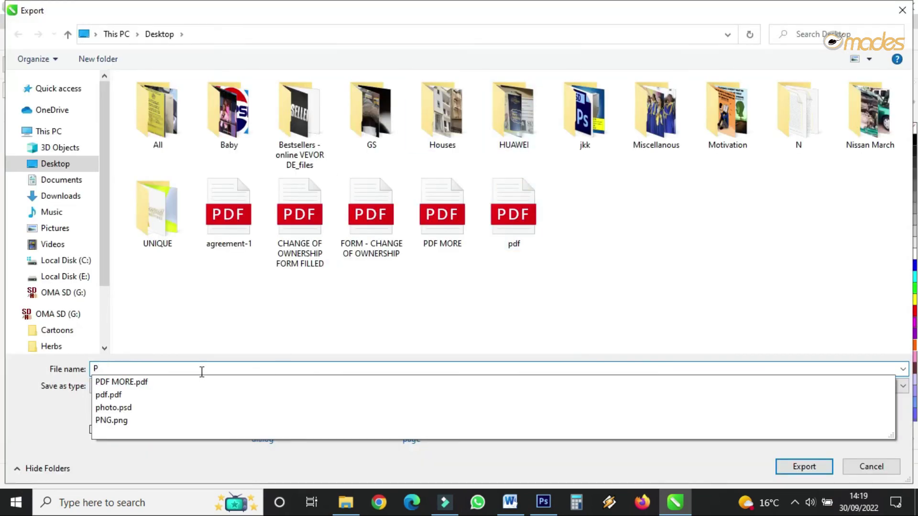
{"action": "type", "text": "DF SEC"}
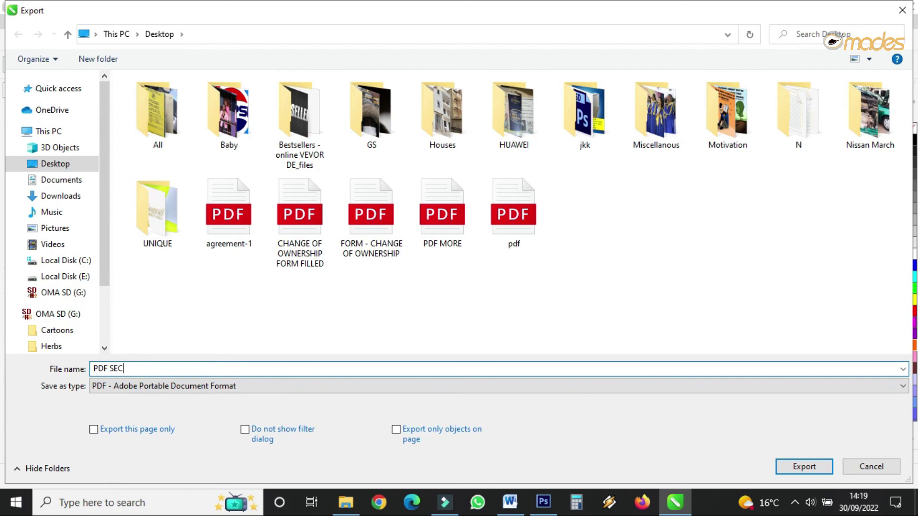
{"action": "type", "text": "URITY"}
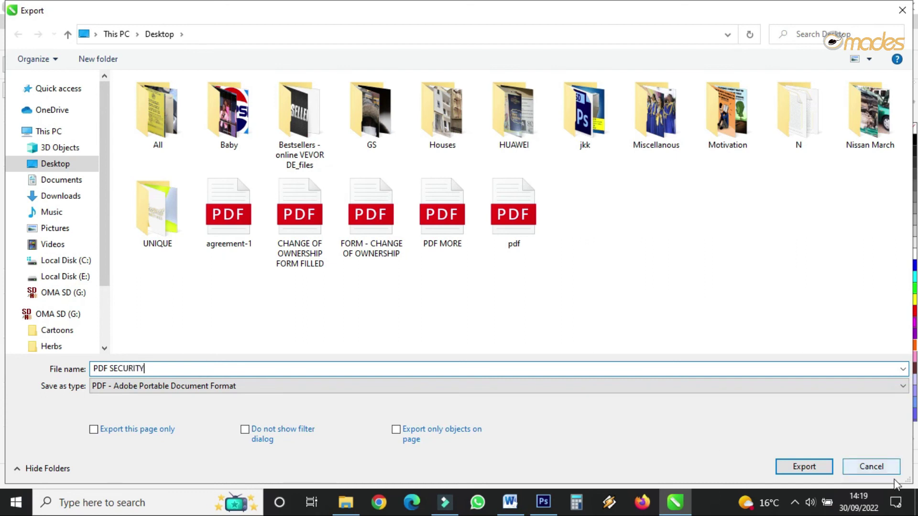
{"action": "left_click", "coordinate": [804, 467]}
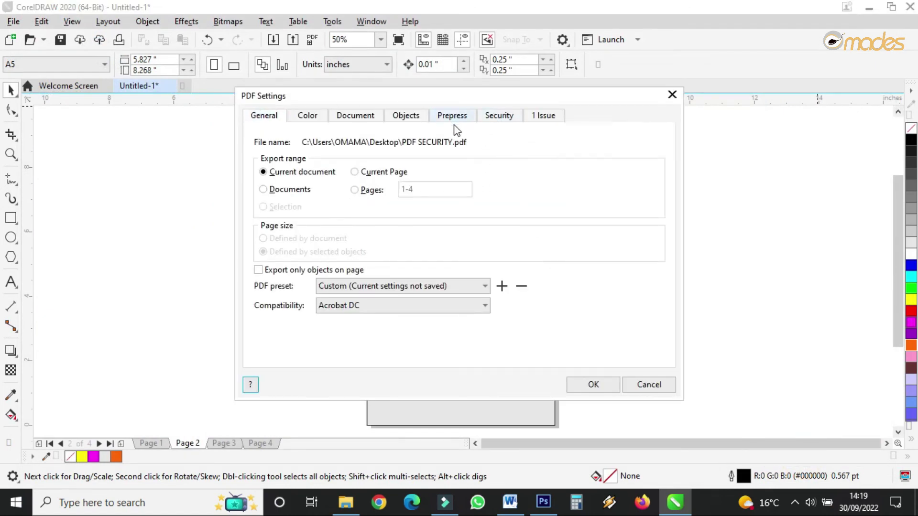
{"action": "left_click", "coordinate": [494, 119]}
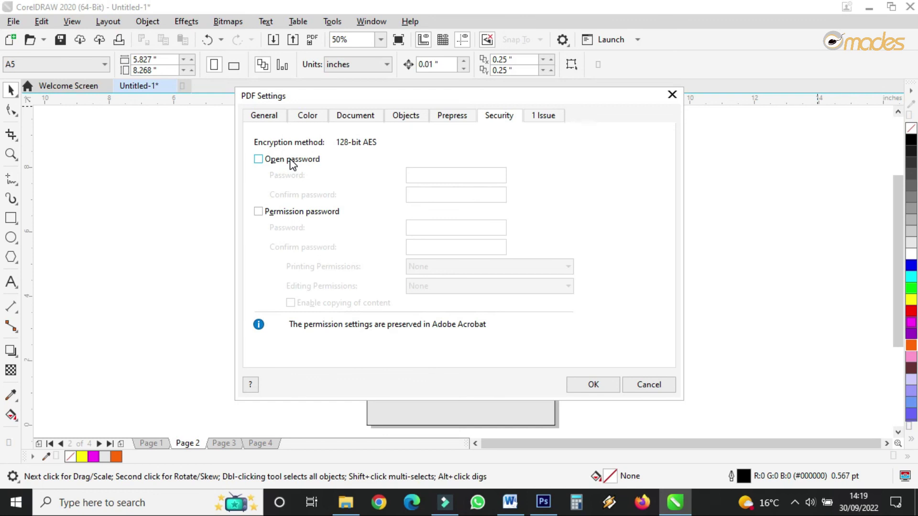
Step: Require a password to open the PDF, entering and confirming the open password
{"action": "left_click", "coordinate": [292, 162]}
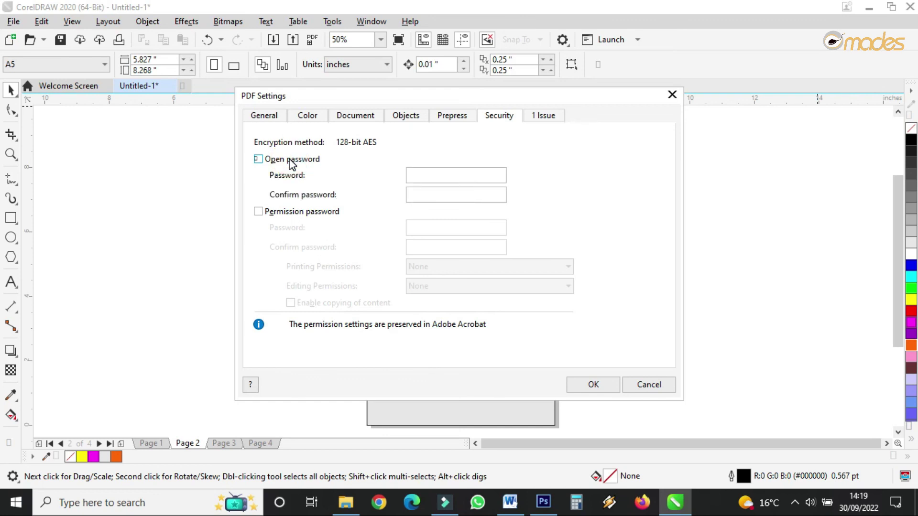
{"action": "left_click", "coordinate": [431, 175]}
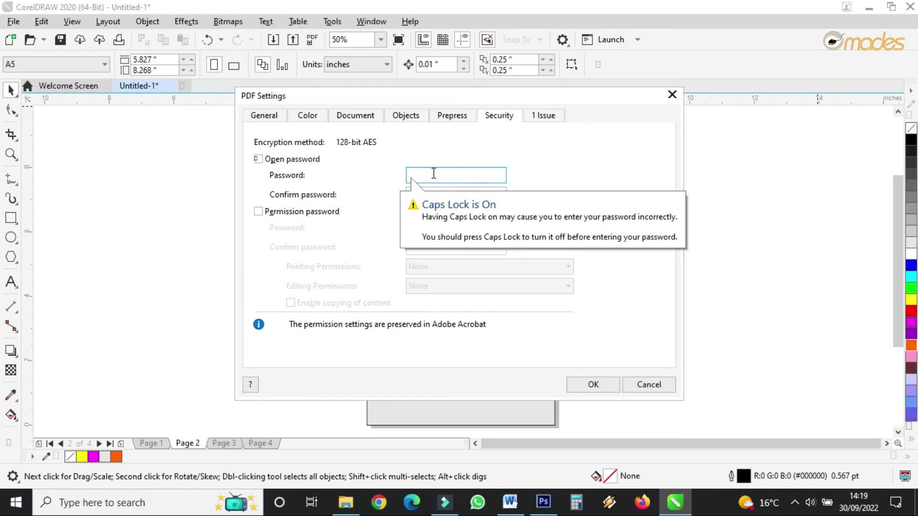
{"action": "key", "text": "Caps_Lock"}
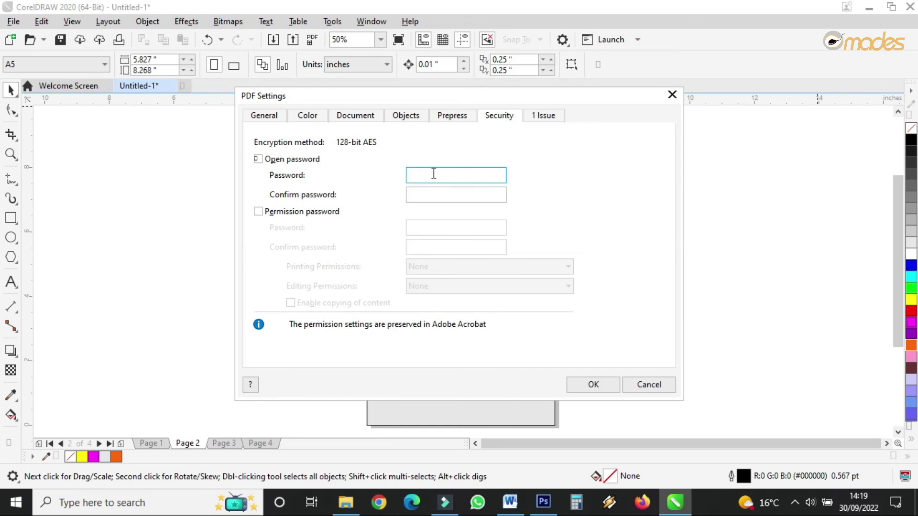
{"action": "left_click", "coordinate": [460, 200]}
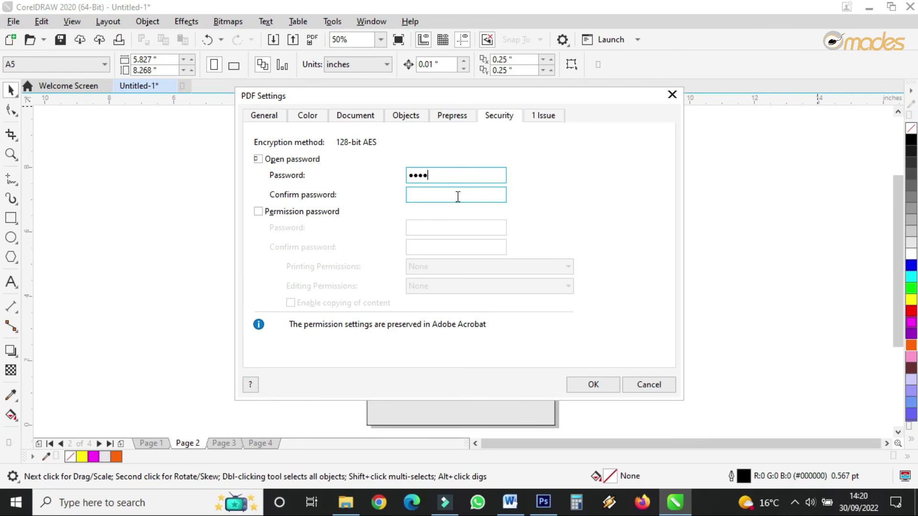
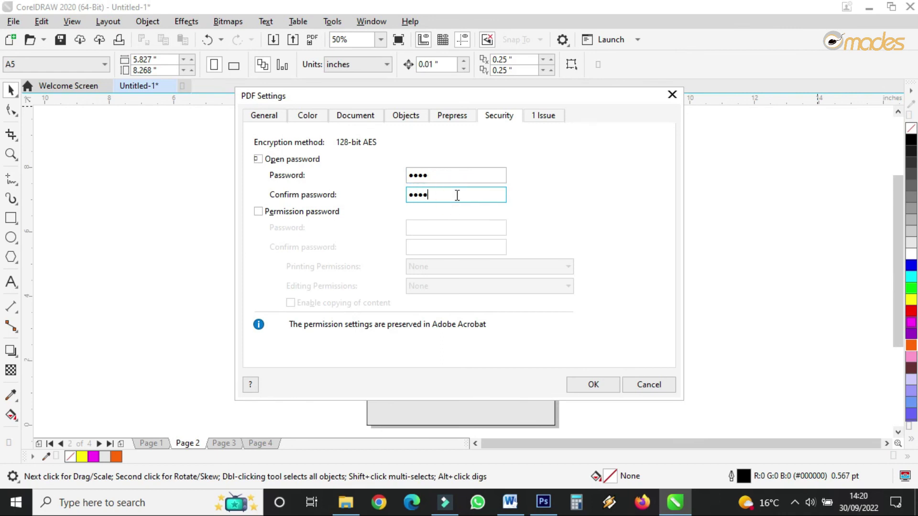
Step: Leave the permissions password off and complete the PDF SECURITY export
{"action": "left_click", "coordinate": [301, 216]}
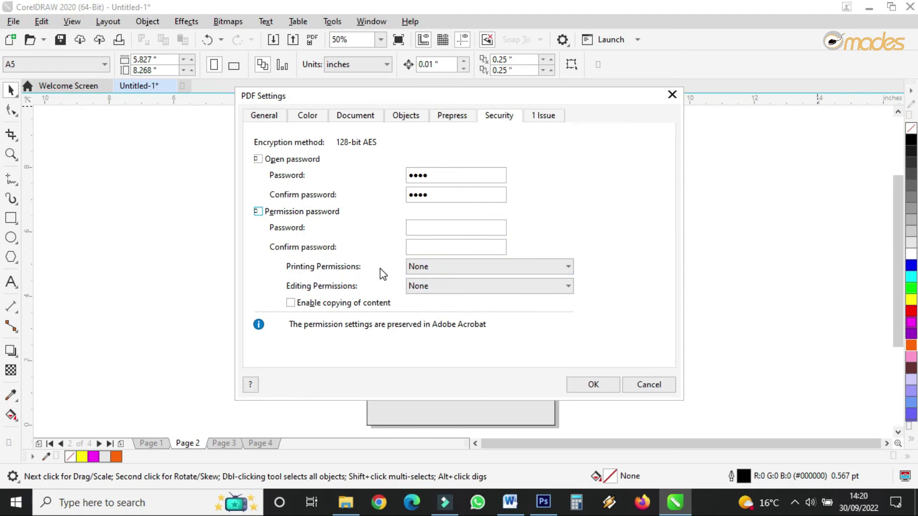
{"action": "left_click", "coordinate": [280, 212]}
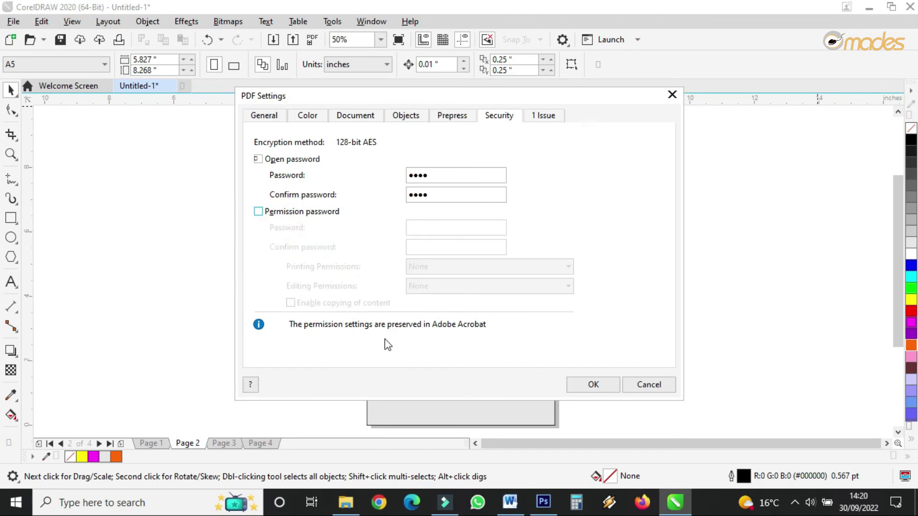
{"action": "left_click", "coordinate": [594, 386]}
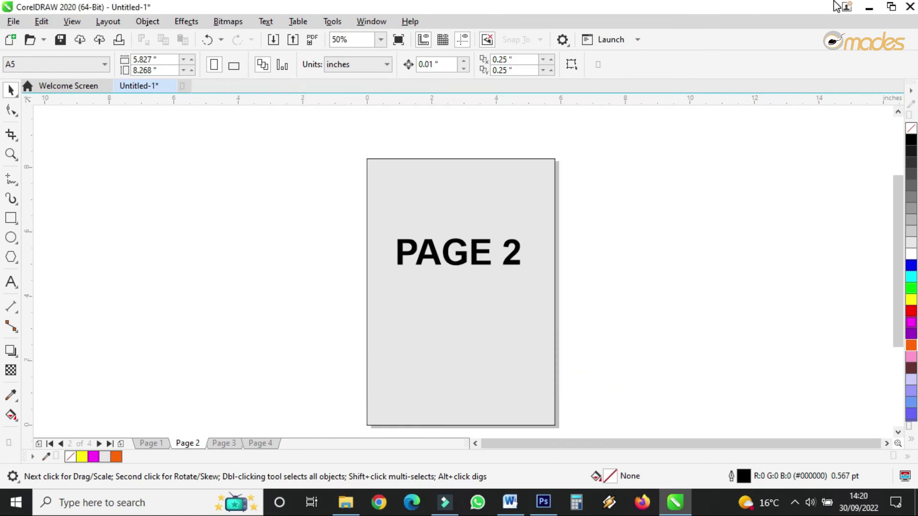
{"action": "left_click", "coordinate": [869, 7]}
Step: Refresh the desktop, open PDF SECURITY.pdf in Edge, and unlock it with the open password
{"action": "right_click", "coordinate": [583, 177]}
{"action": "left_click", "coordinate": [622, 219]}
{"action": "mouse_move", "coordinate": [321, 310]}
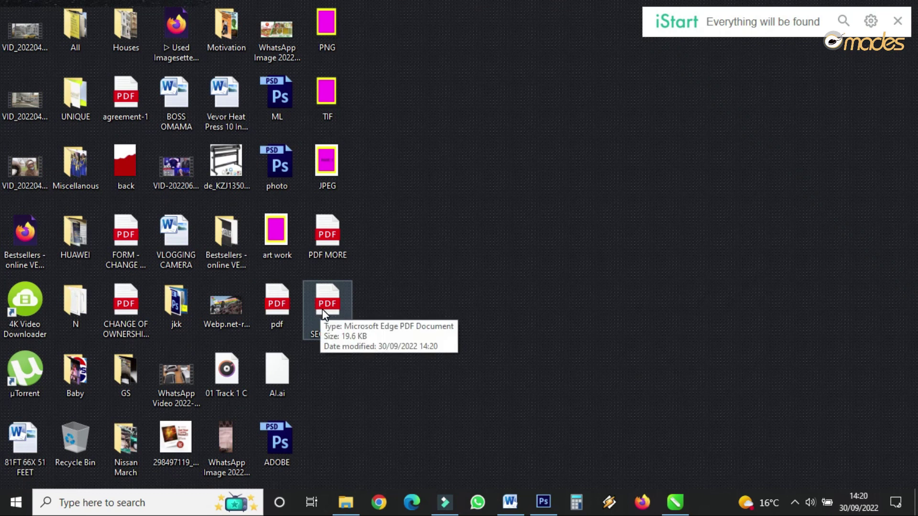
{"action": "double_click", "coordinate": [323, 309]}
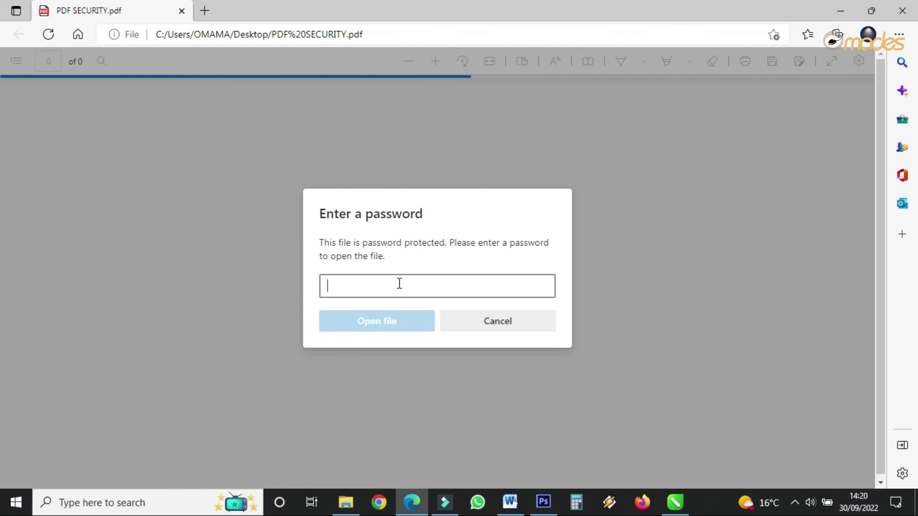
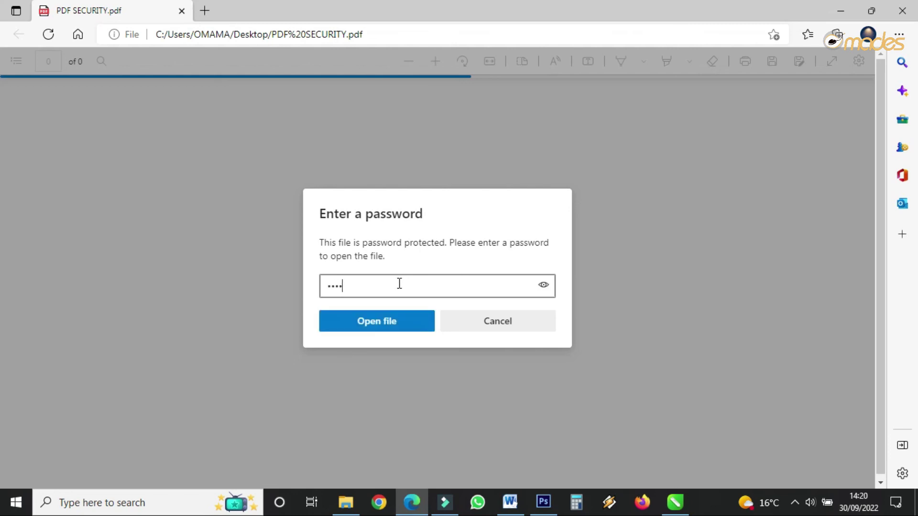
{"action": "left_click", "coordinate": [389, 317]}
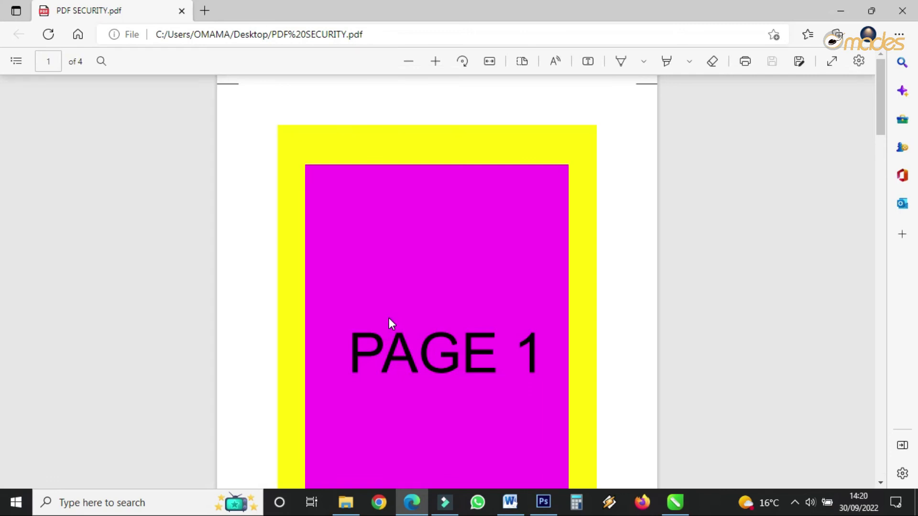
{"action": "scroll", "coordinate": [389, 318], "scroll_direction": "down", "scroll_amount": 8}
{"action": "scroll", "coordinate": [389, 317], "scroll_direction": "down", "scroll_amount": 20}
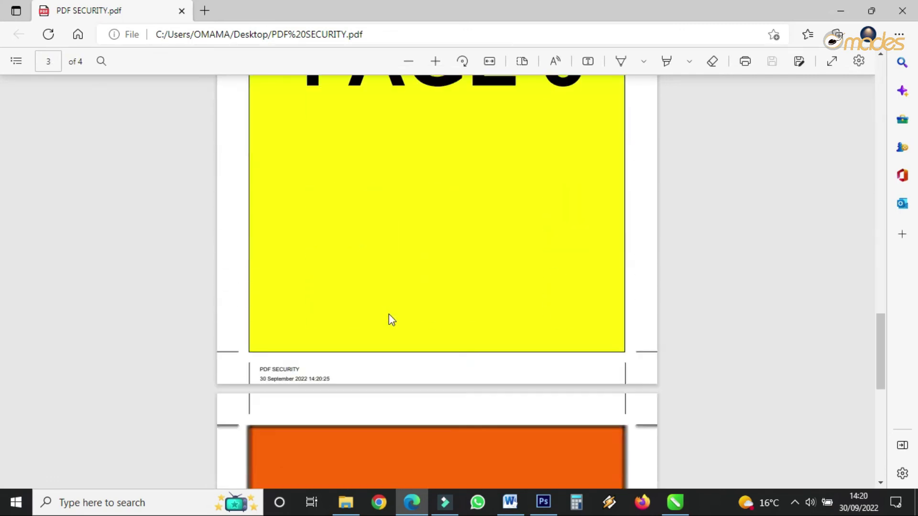
{"action": "scroll", "coordinate": [388, 319], "scroll_direction": "down", "scroll_amount": 5}
{"action": "scroll", "coordinate": [389, 318], "scroll_direction": "up", "scroll_amount": 1}
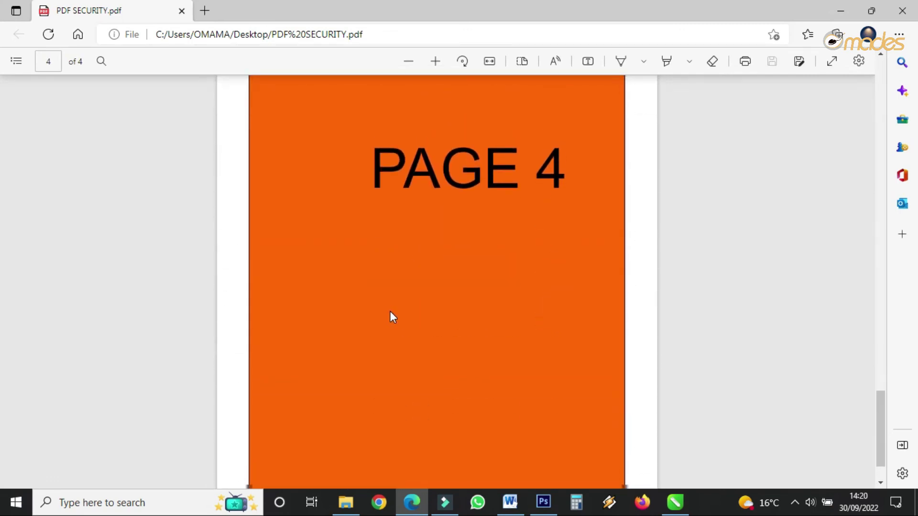
{"action": "scroll", "coordinate": [390, 316], "scroll_direction": "down", "scroll_amount": 1}
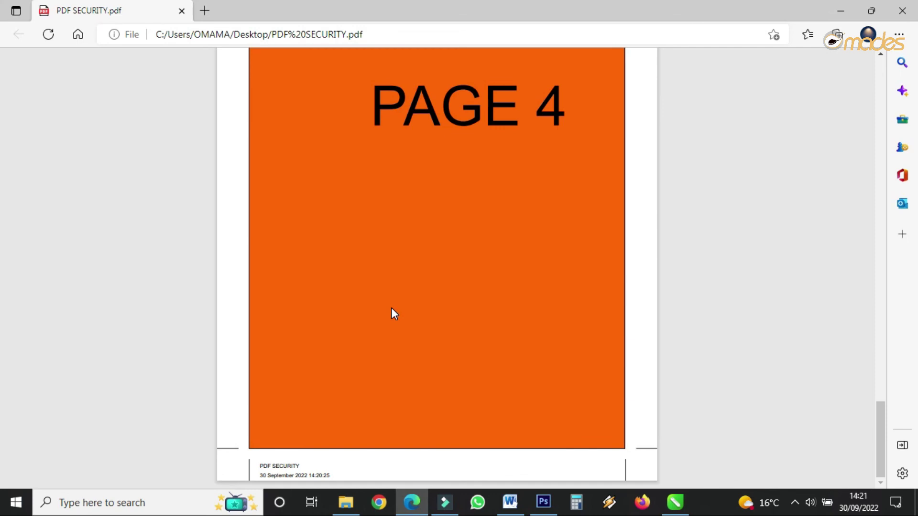
{"action": "scroll", "coordinate": [392, 308], "scroll_direction": "up", "scroll_amount": 5}
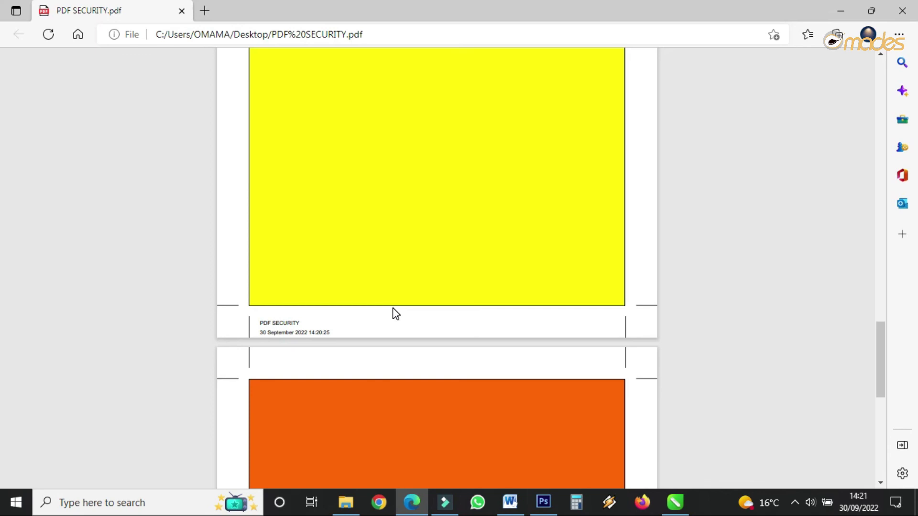
{"action": "scroll", "coordinate": [402, 335], "scroll_direction": "up", "scroll_amount": 15}
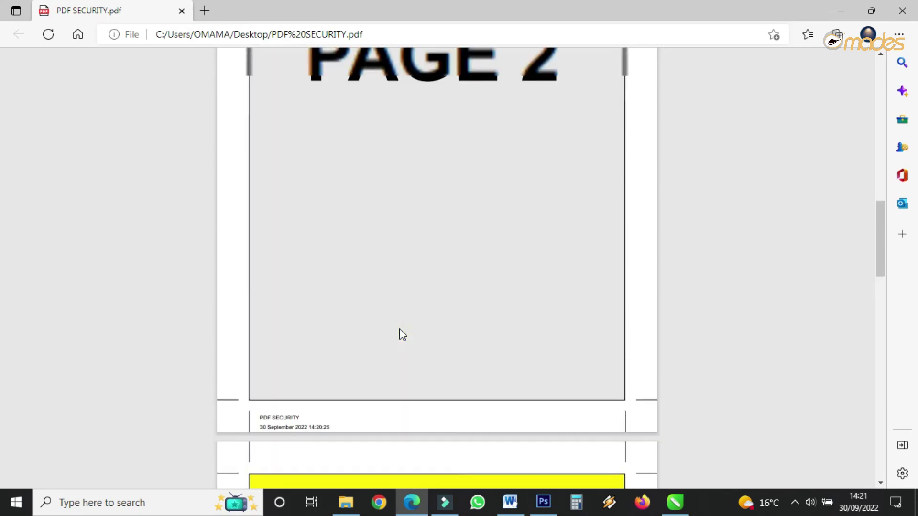
{"action": "scroll", "coordinate": [348, 332], "scroll_direction": "up", "scroll_amount": 3}
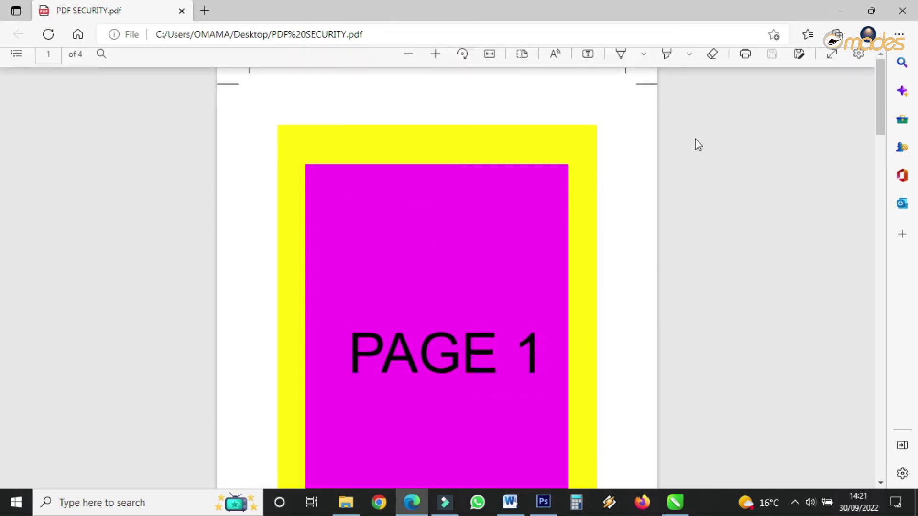
{"action": "left_click", "coordinate": [903, 10]}
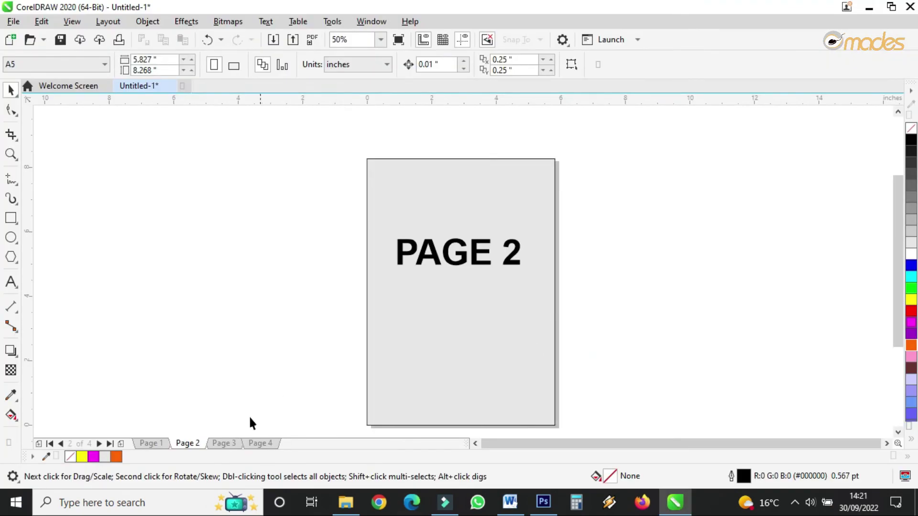
Step: Switch to Page 1 and zoom in to frame its yellow and magenta design
{"action": "left_click", "coordinate": [158, 444]}
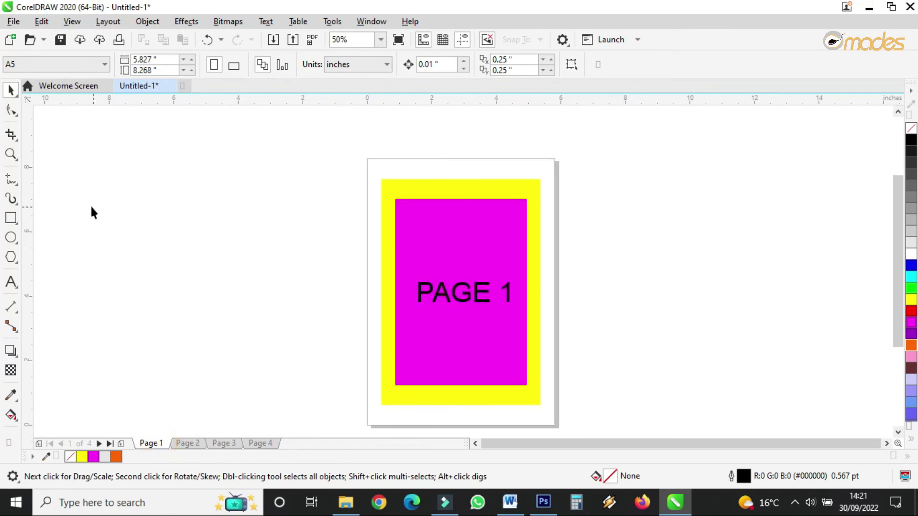
{"action": "left_click", "coordinate": [11, 154]}
{"action": "left_click_drag", "start_coordinate": [345, 153], "coordinate": [589, 410]}
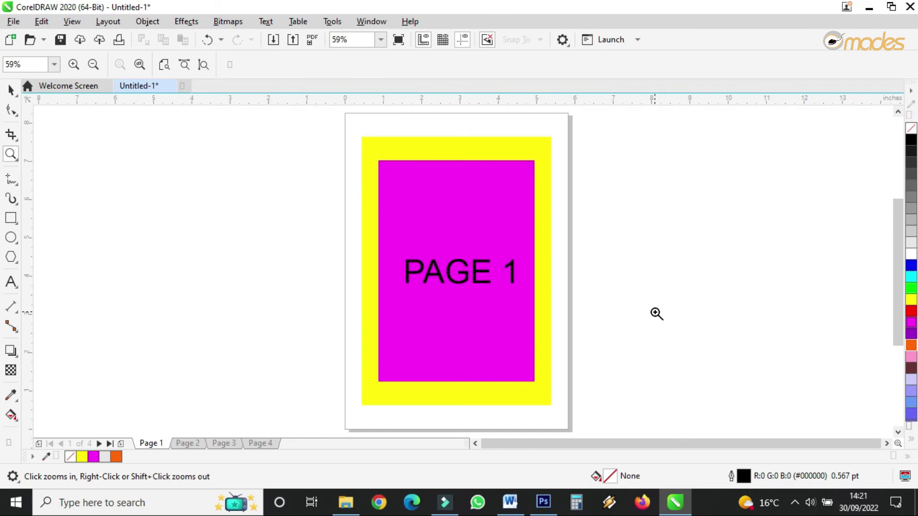